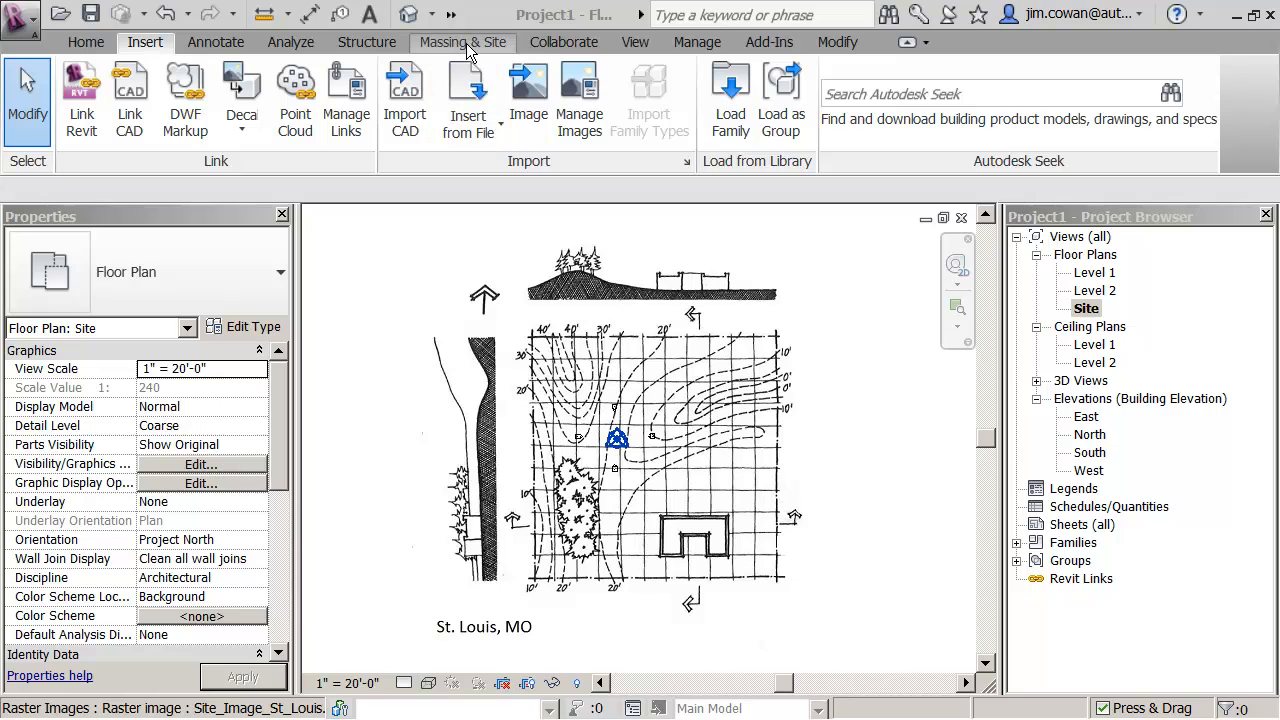
# - Start a toposurface and place 45' absolute-elevation points where the innermost hill contour meets the site sketch's north boundary
pyautogui.click(465, 41)
pyautogui.click(571, 113)
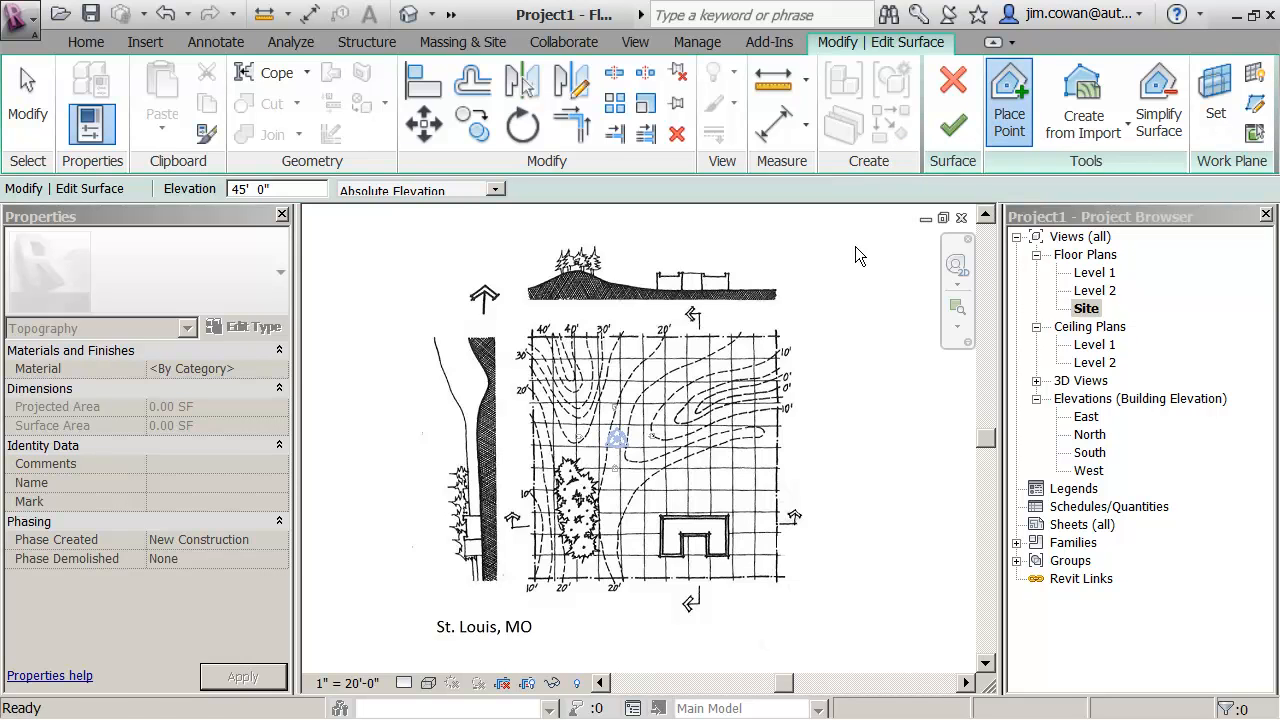
pyautogui.scroll(1, 677, 386)
pyautogui.scroll(2, 620, 384)
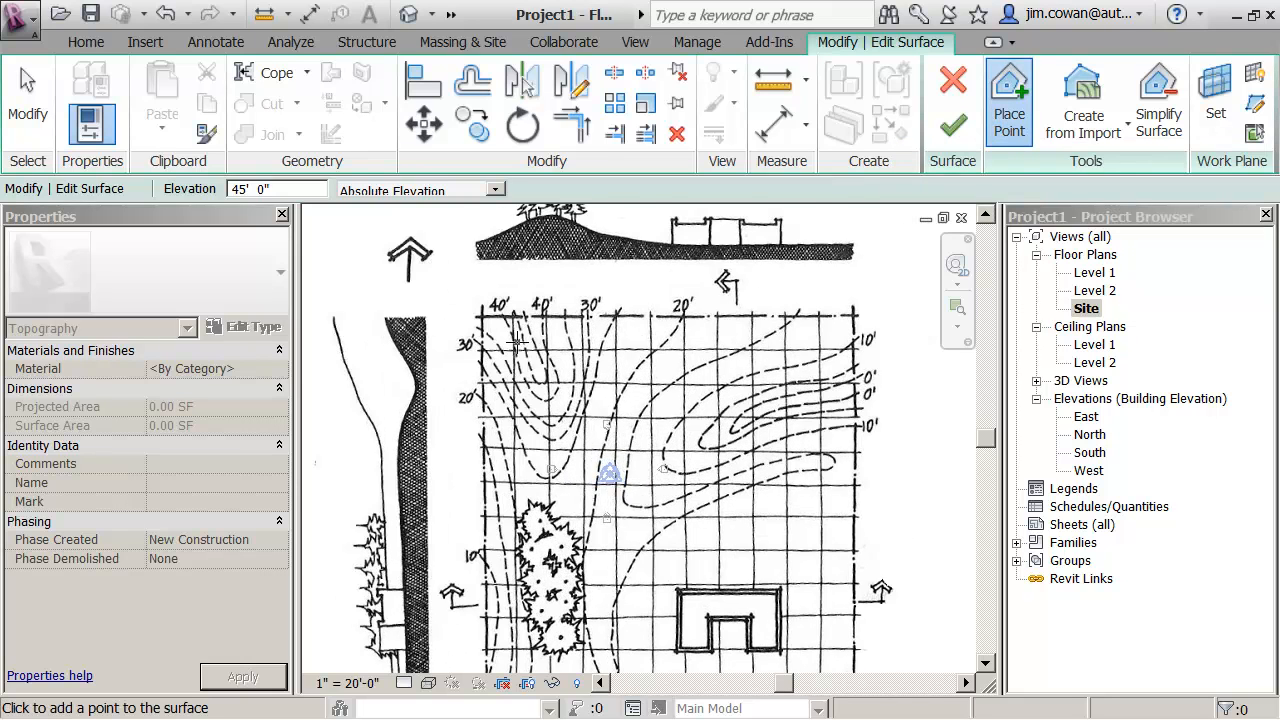
pyautogui.scroll(3, 517, 342)
pyautogui.scroll(1, 517, 342)
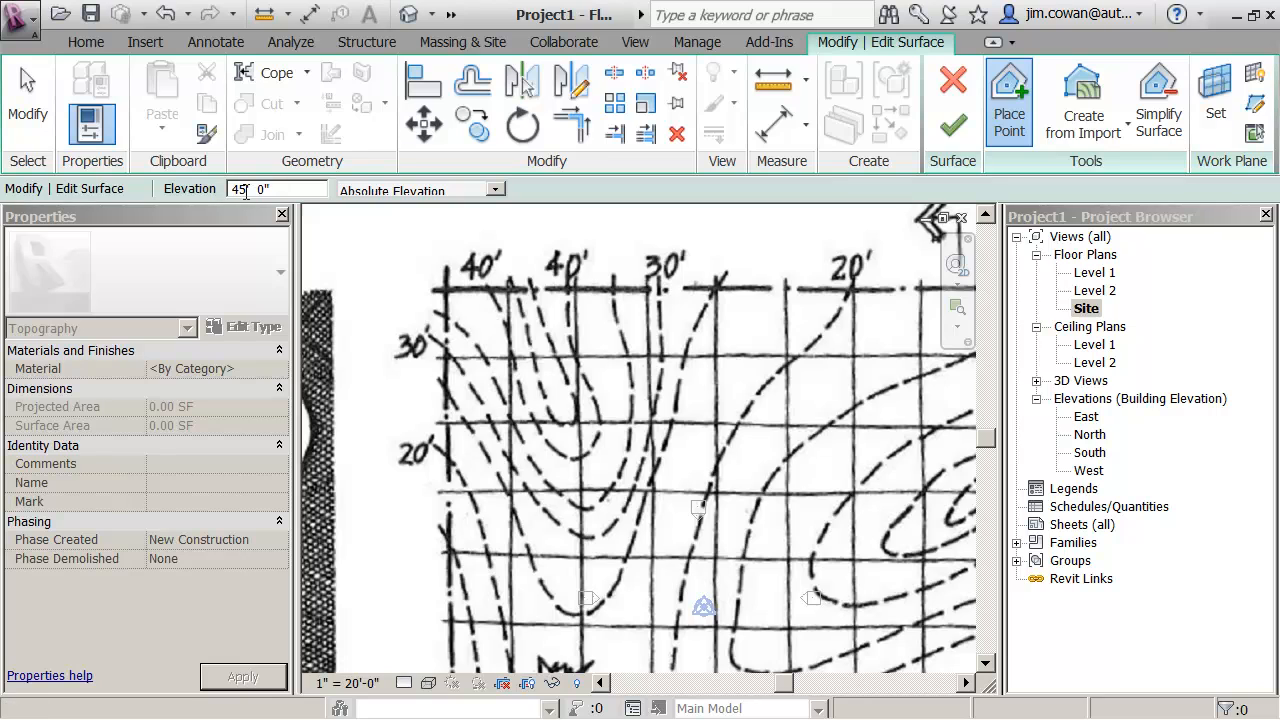
pyautogui.click(514, 287)
# - Set the point elevation to 40' and place points at both 40' contour ends on the north boundary
pyautogui.doubleClick(240, 189)
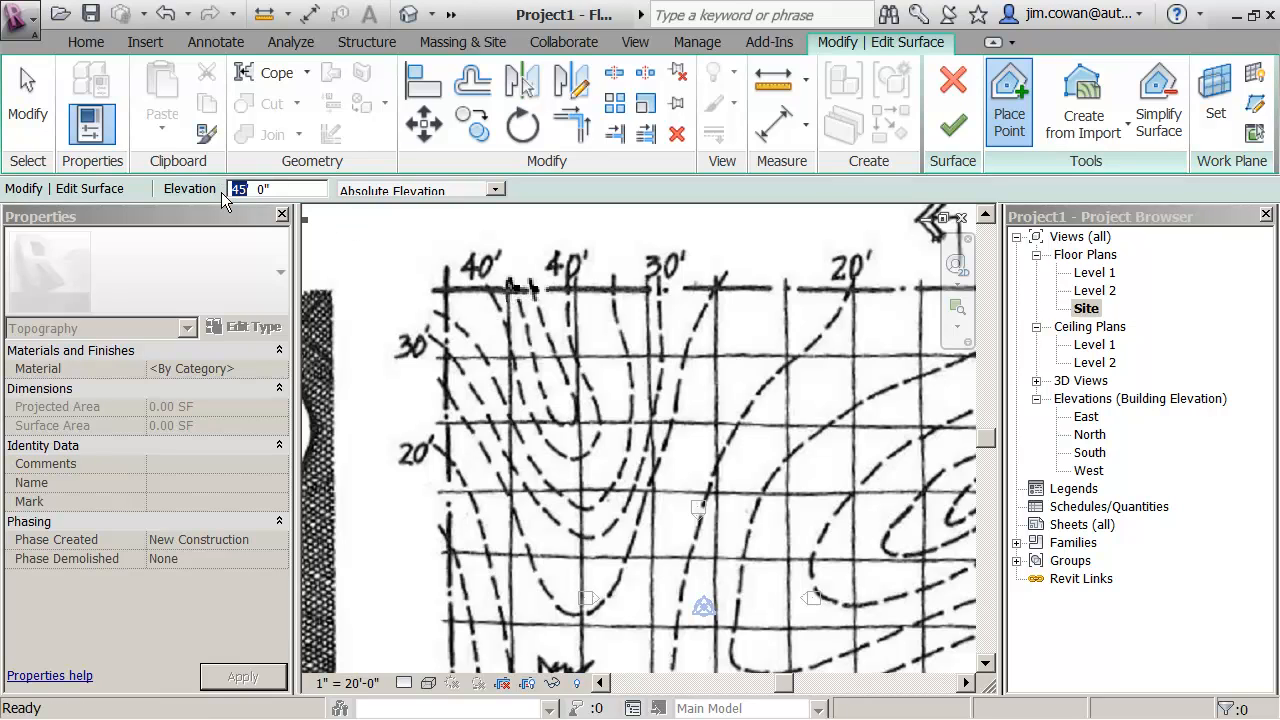
pyautogui.write('40')
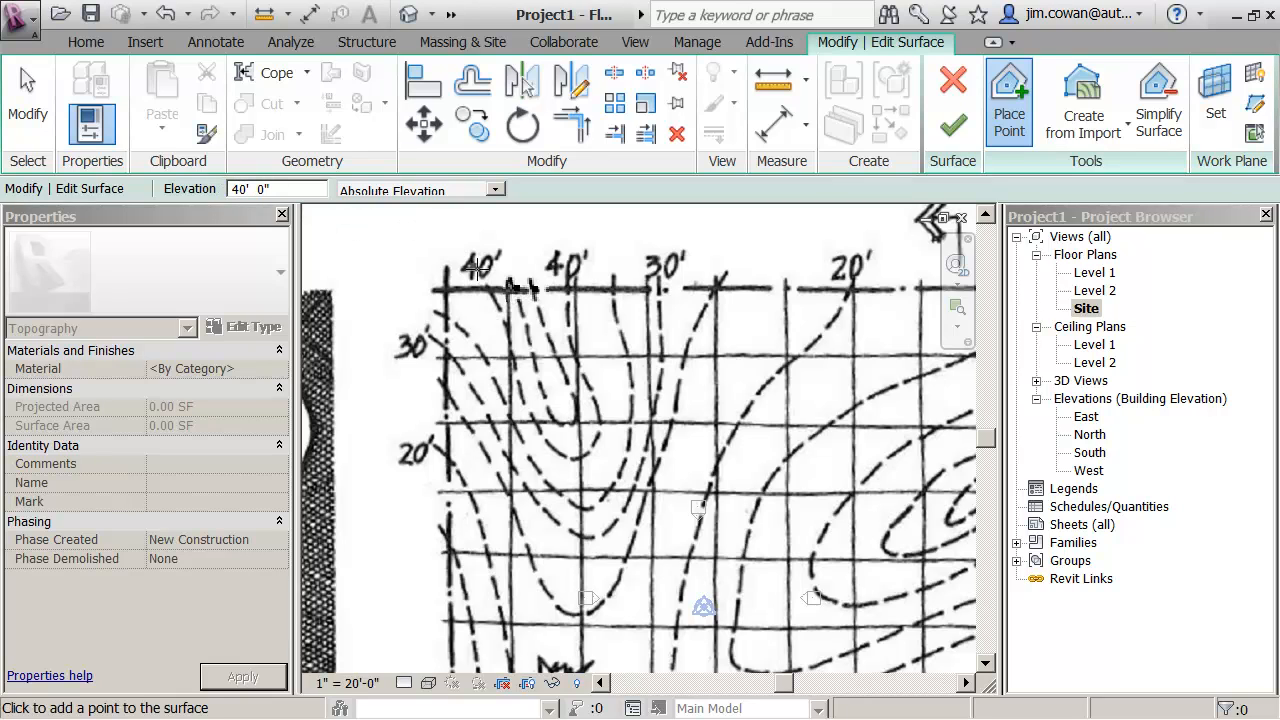
pyautogui.click(487, 289)
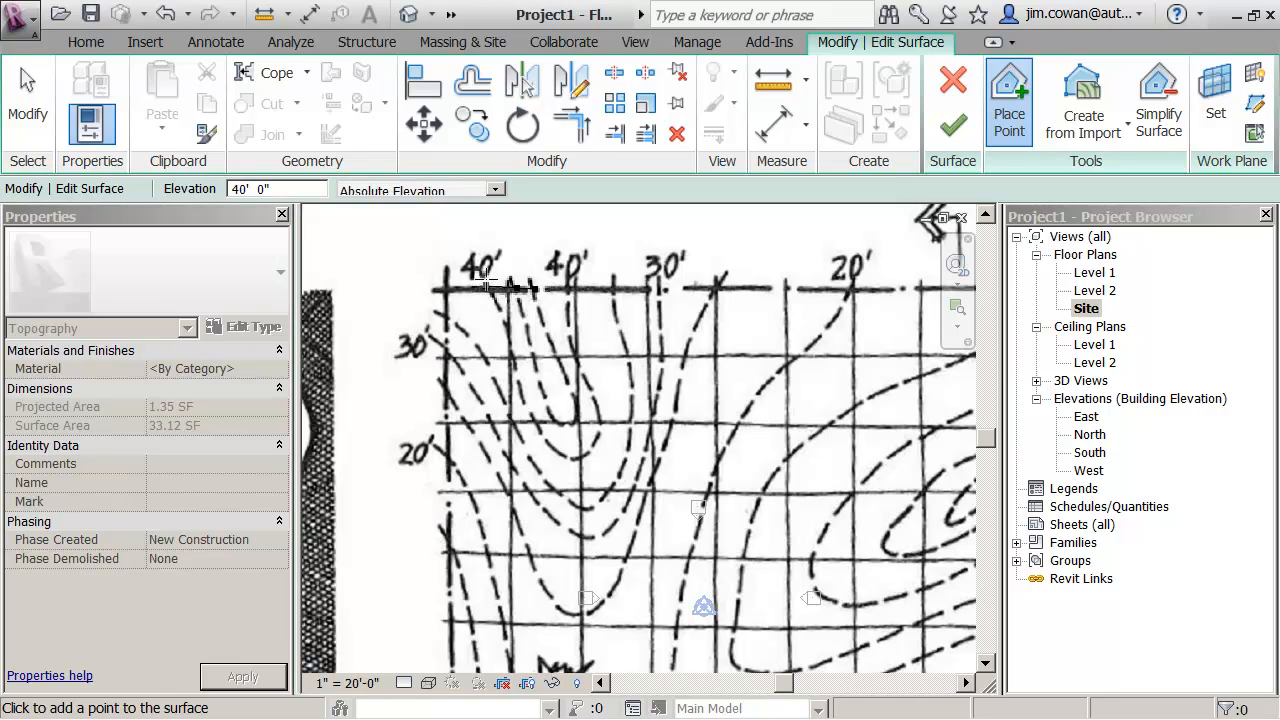
pyautogui.click(570, 289)
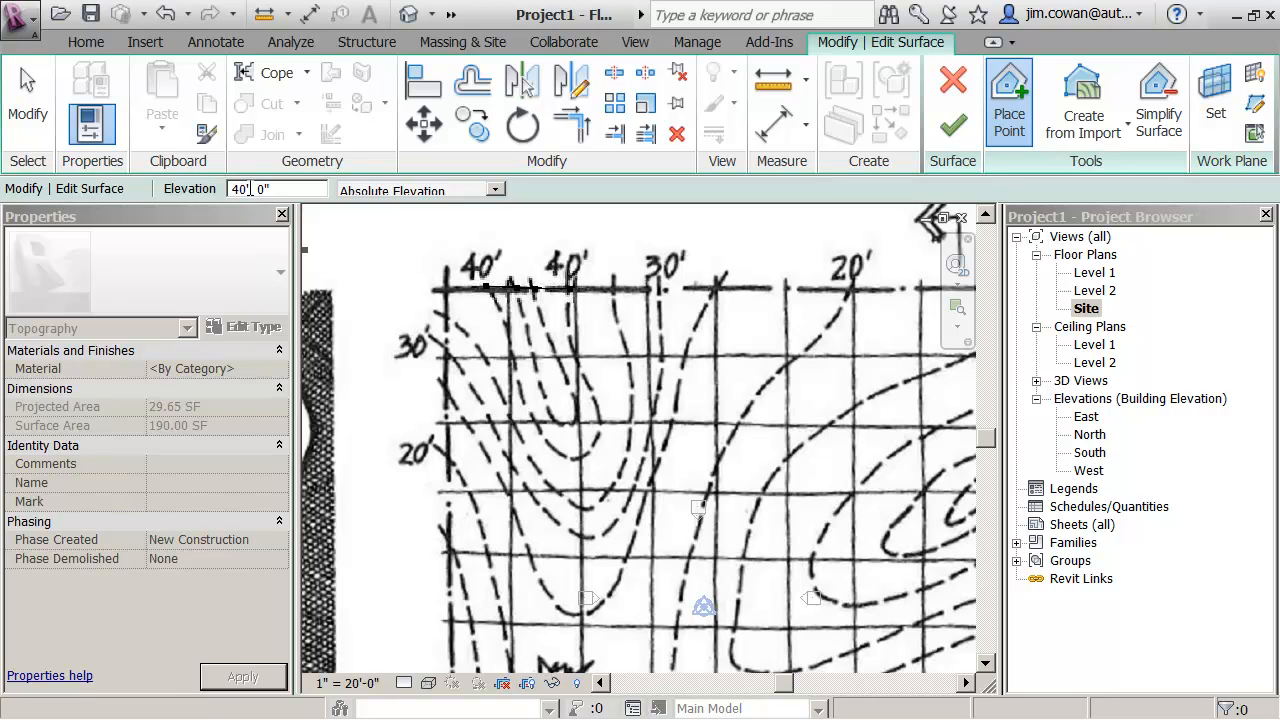
# - Set the elevation to 35' and place points where the 35' contour meets the north and west boundaries
pyautogui.moveTo(248, 189); pyautogui.dragTo(222, 195)
pyautogui.write('35')
pyautogui.click(617, 290)
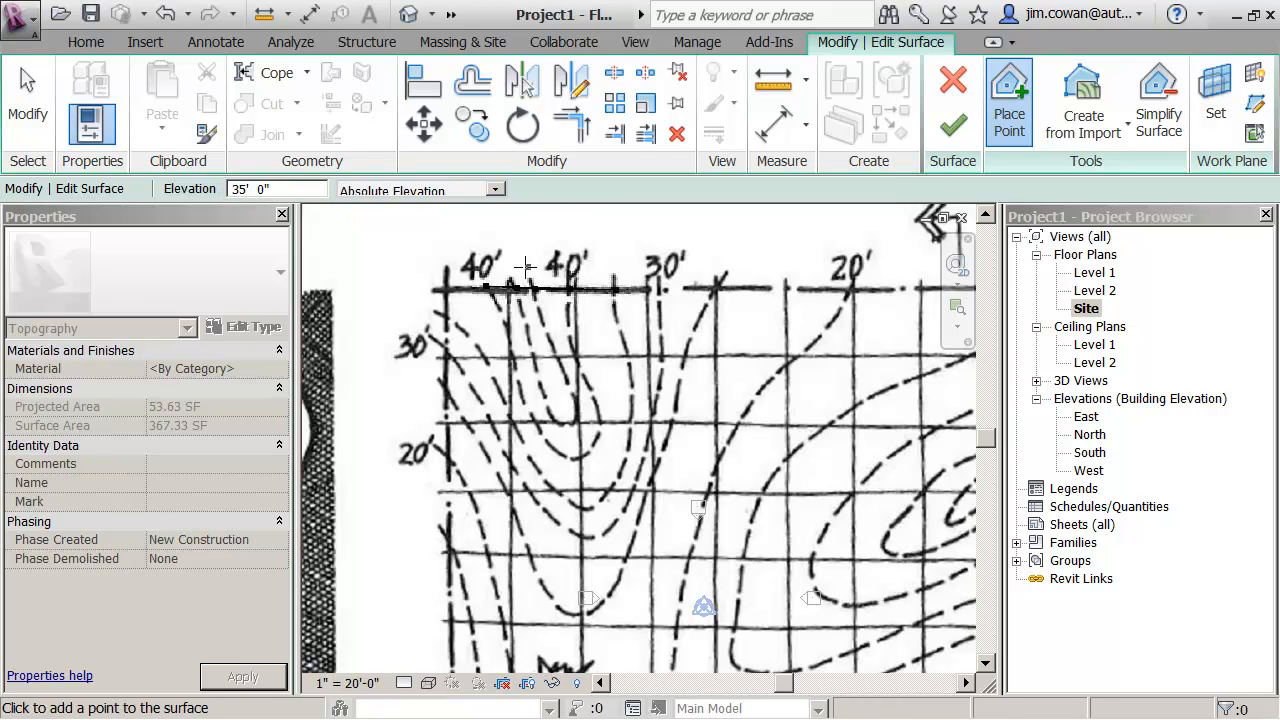
pyautogui.click(446, 316)
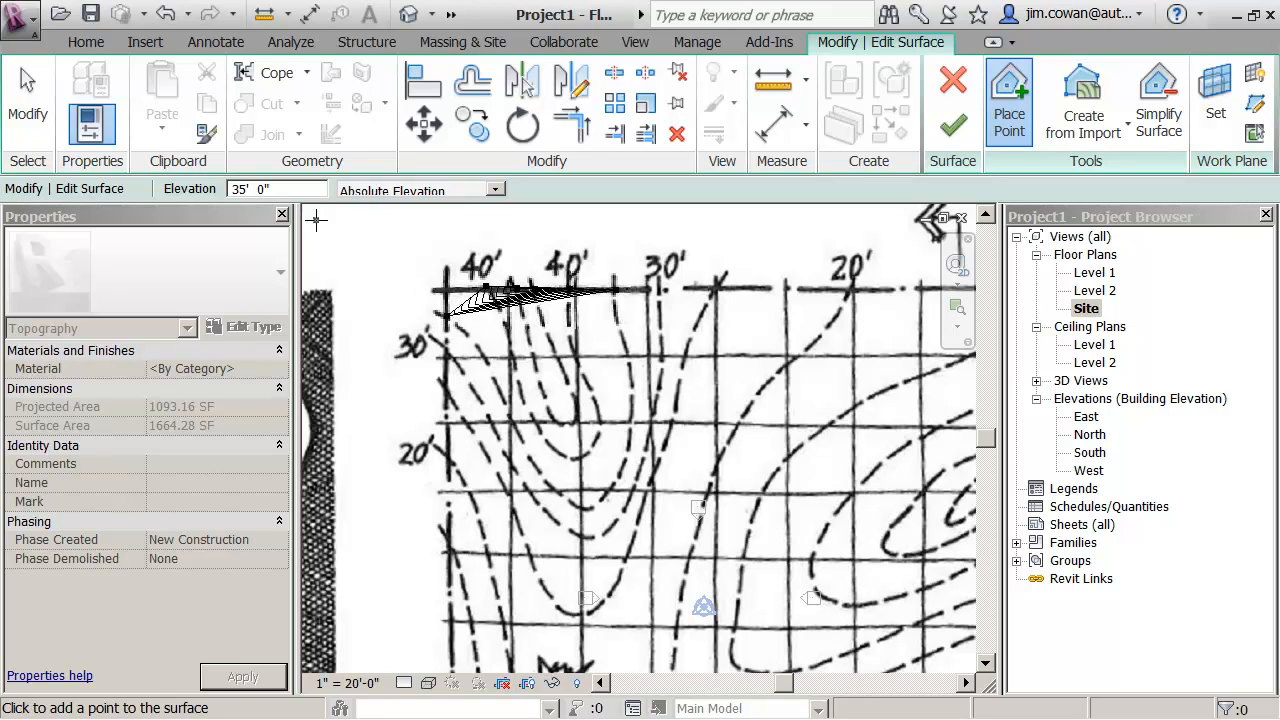
# - Set the elevation to 30' and place points where the 30' contour meets the west and north boundaries
pyautogui.click(245, 190)
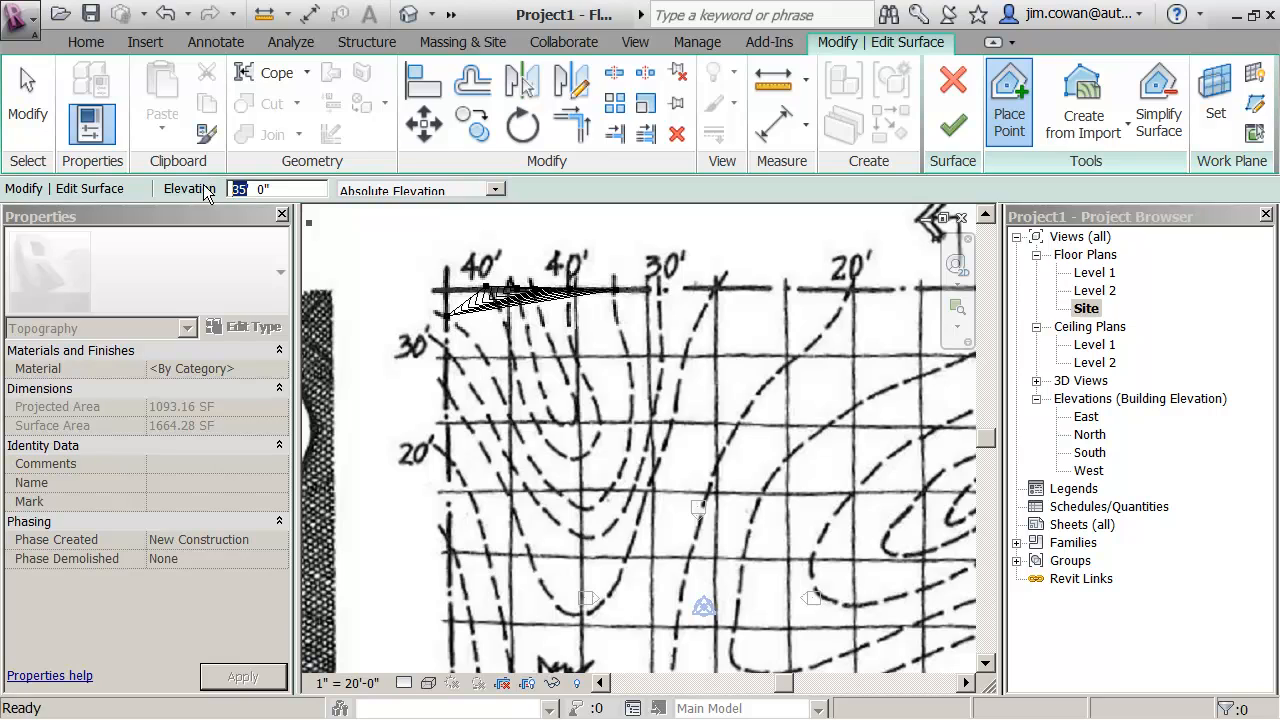
pyautogui.press('BackSpace')
pyautogui.write('0')
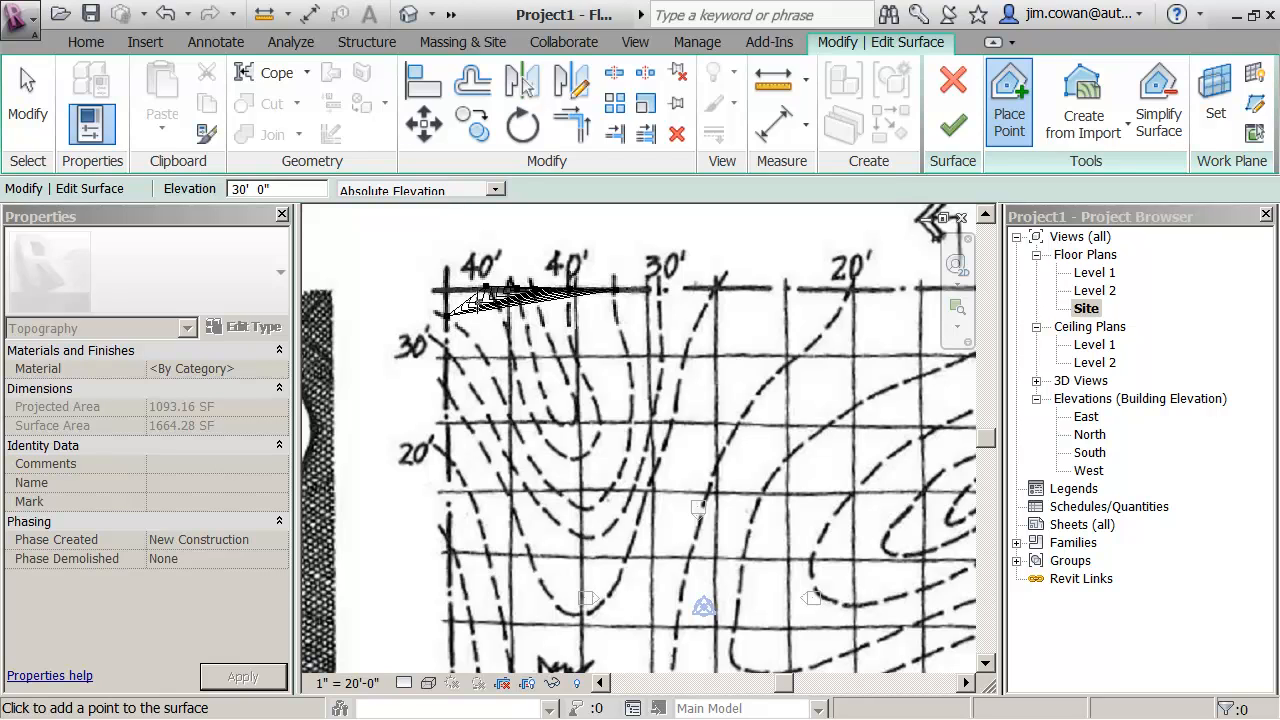
pyautogui.click(447, 346)
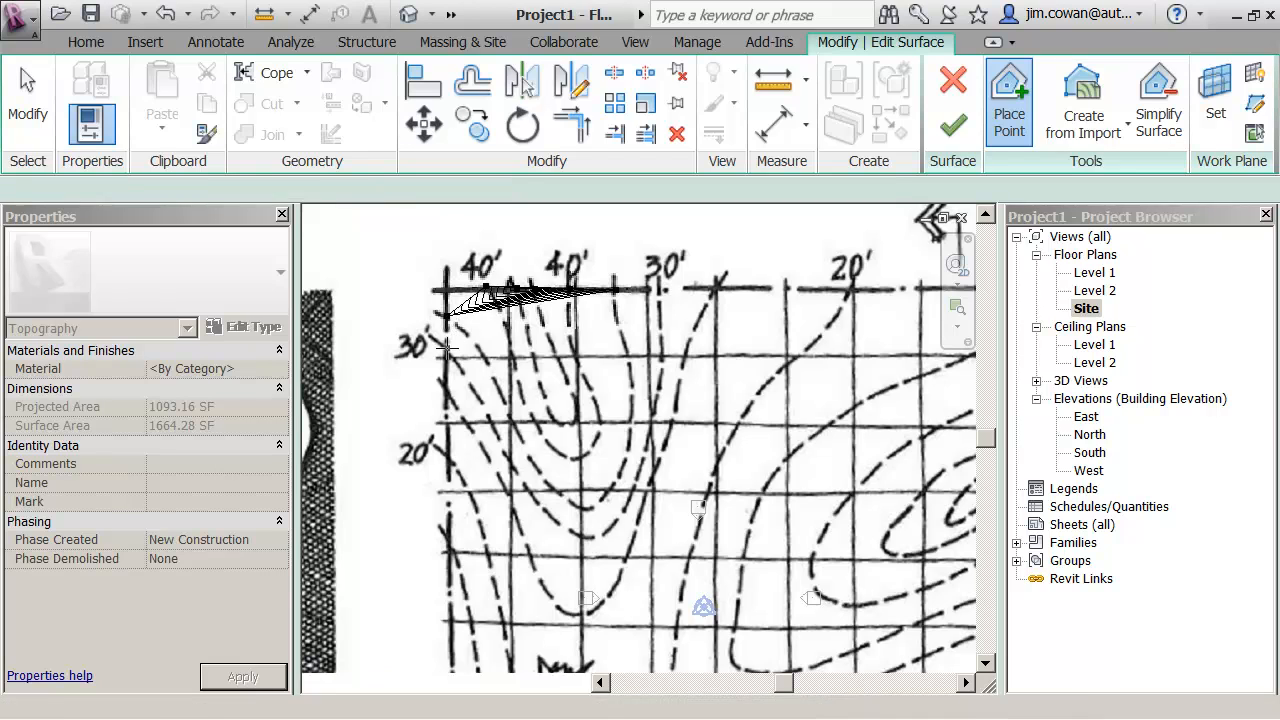
pyautogui.click(660, 289)
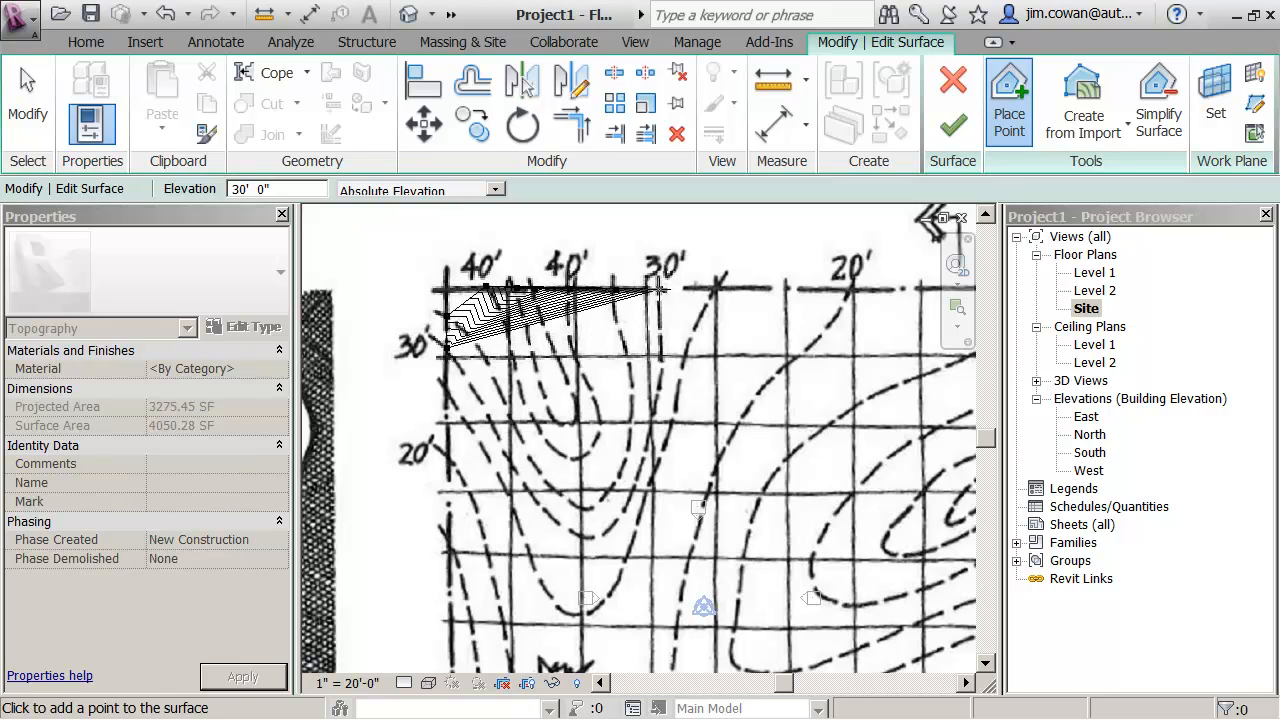
# - Set the elevation to 25' and place points where the 25' contour meets the west and north boundaries
pyautogui.doubleClick(244, 191)
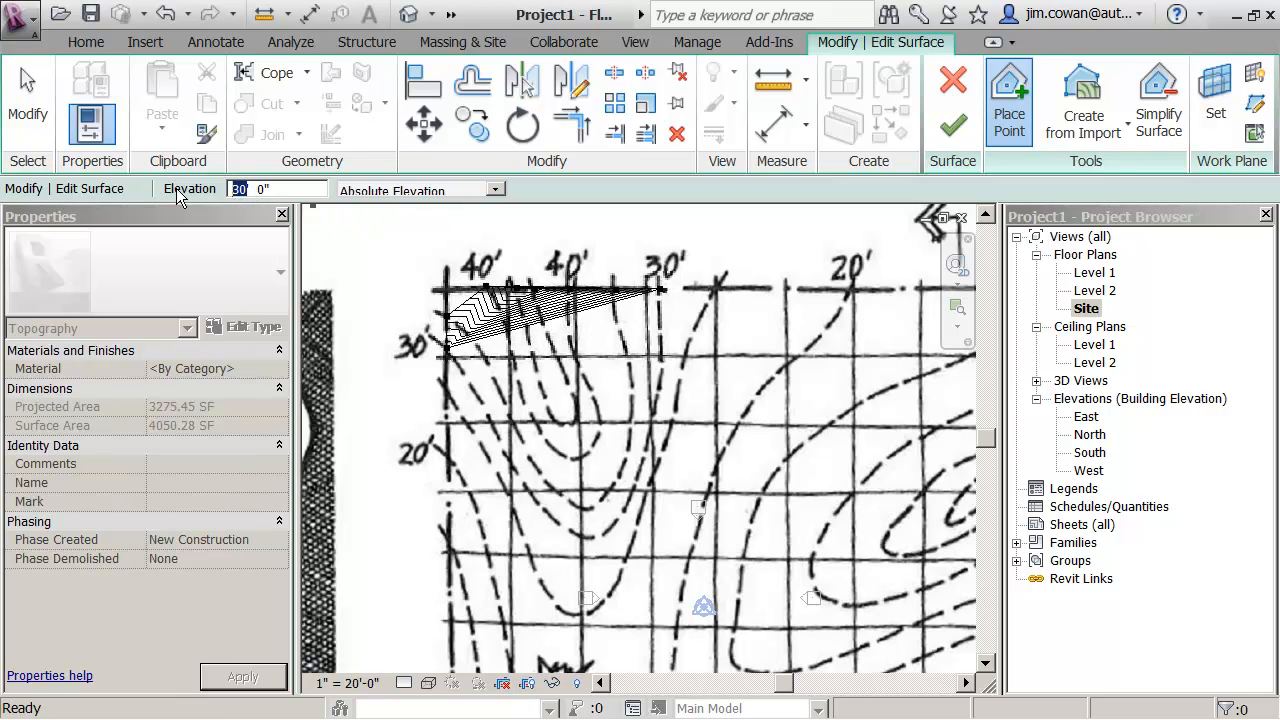
pyautogui.write('35')
pyautogui.press('BackSpace')
pyautogui.press('BackSpace')
pyautogui.write('25')
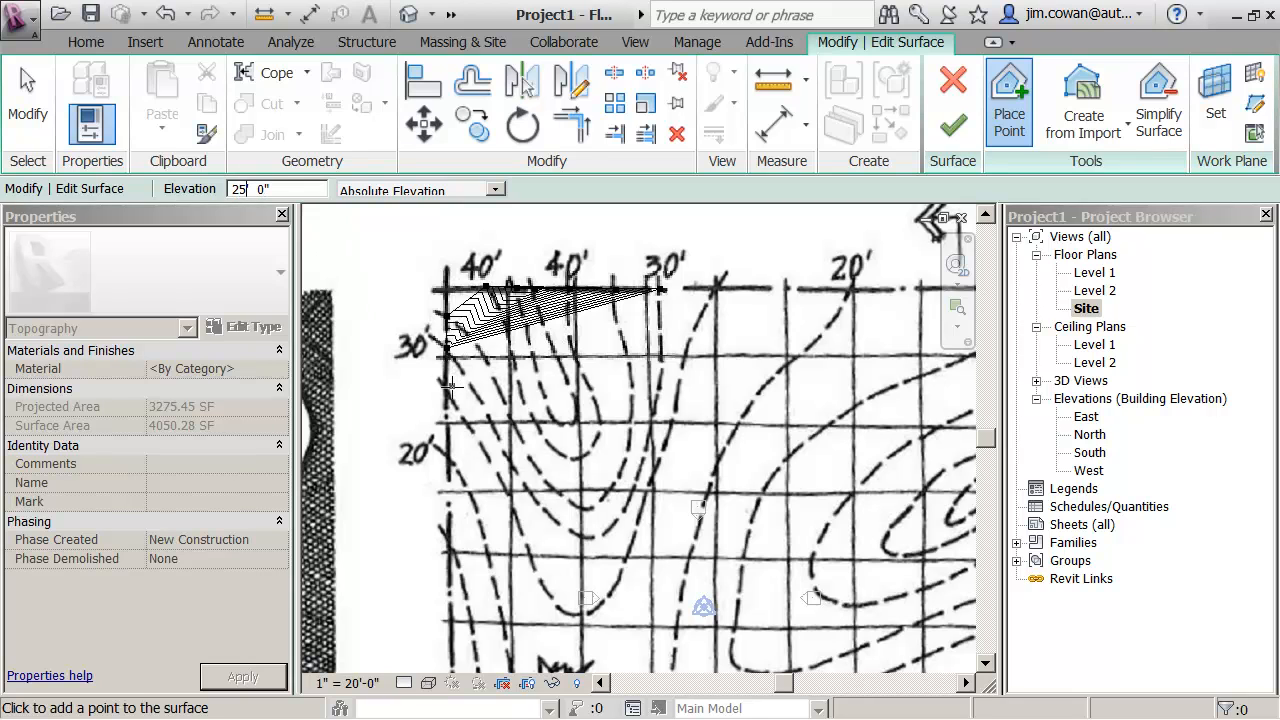
pyautogui.click(449, 386)
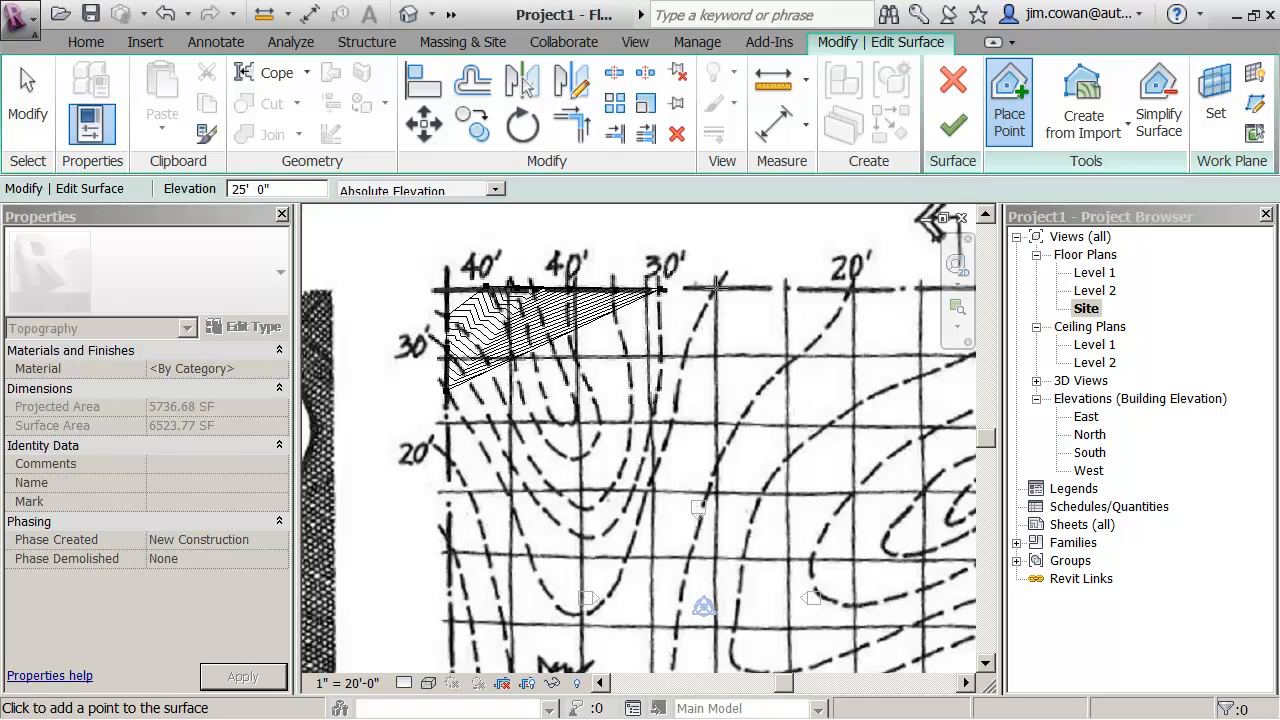
pyautogui.click(716, 288)
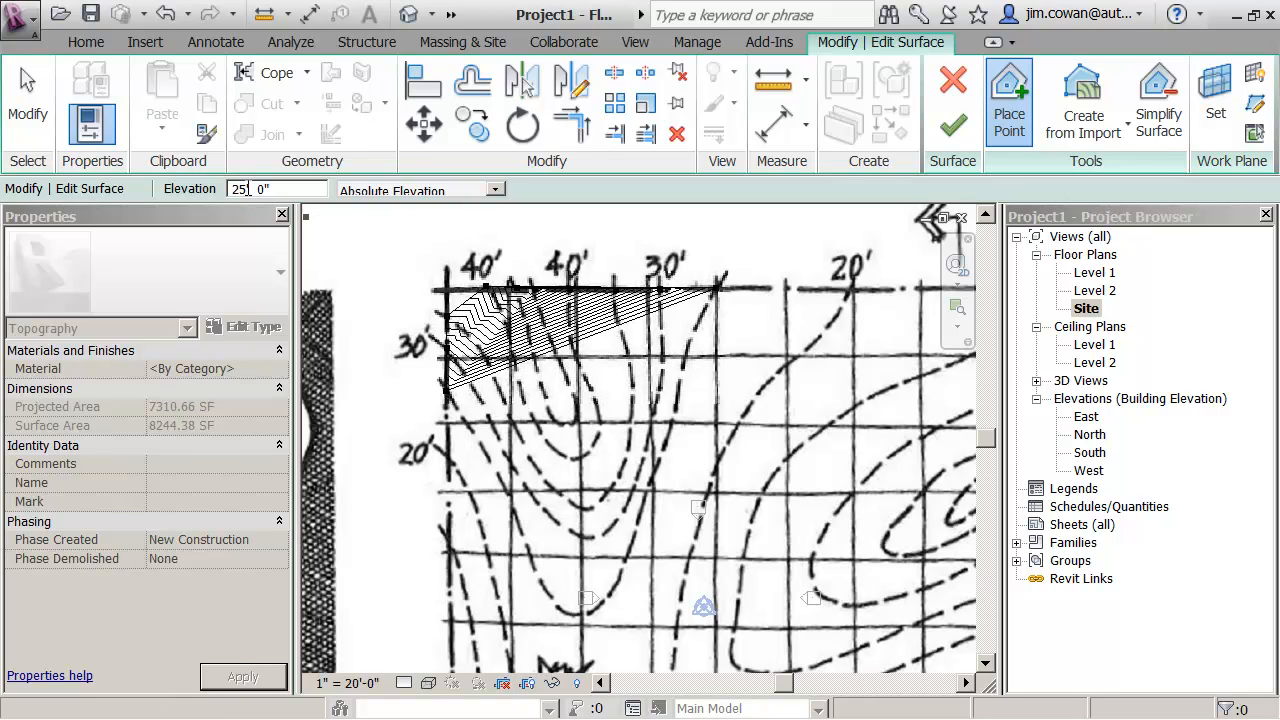
# - Set the elevation to 20' and place points where the 20' contour meets the north and west boundaries
pyautogui.press('BackSpace')
pyautogui.write('0')
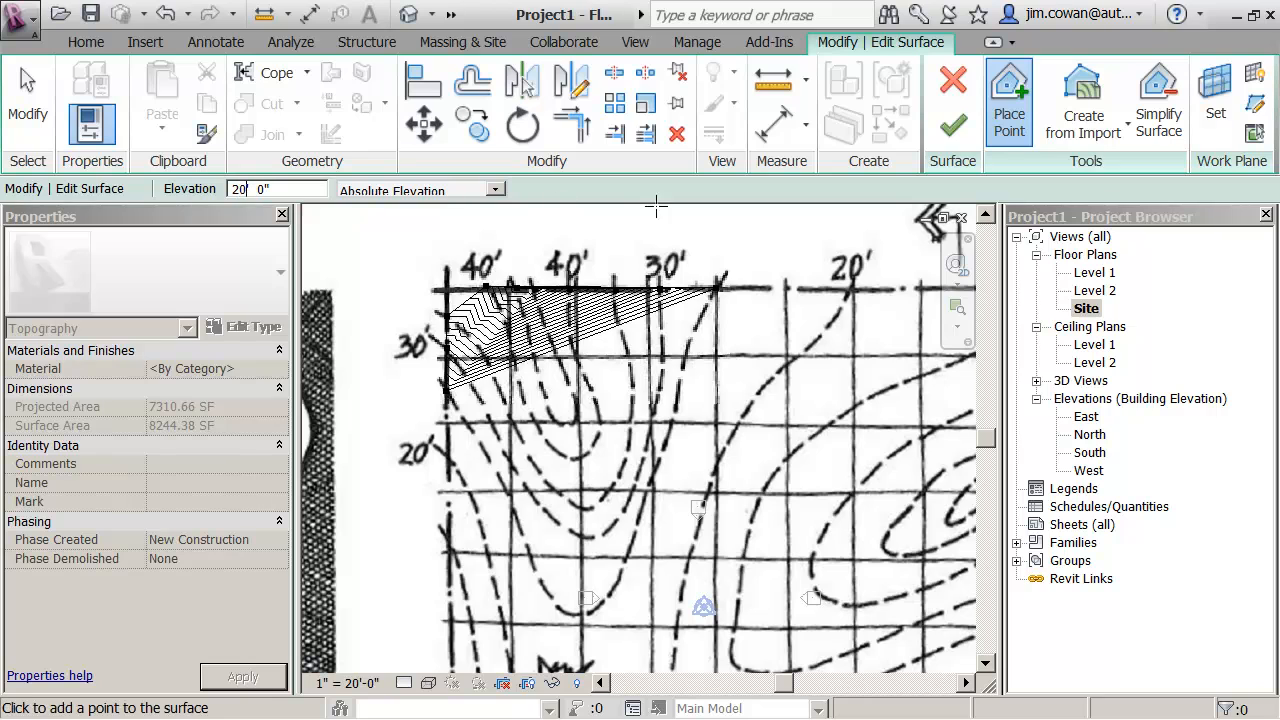
pyautogui.click(851, 289)
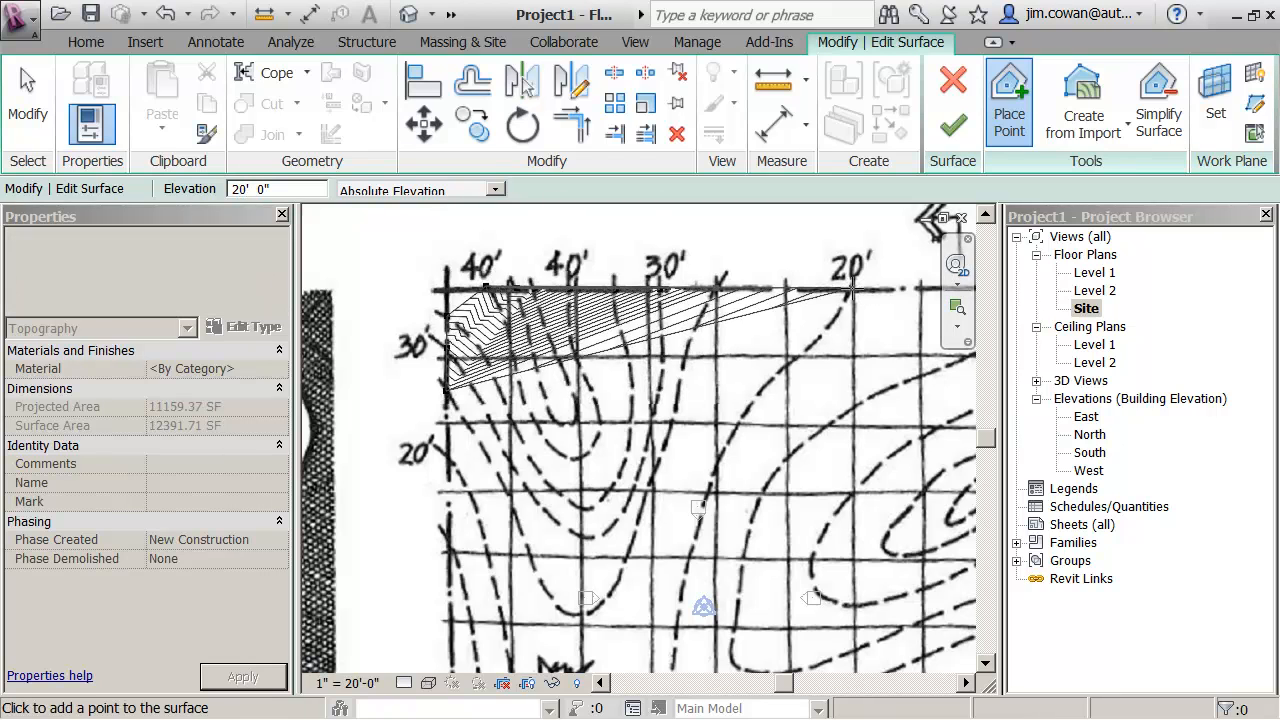
pyautogui.click(449, 458)
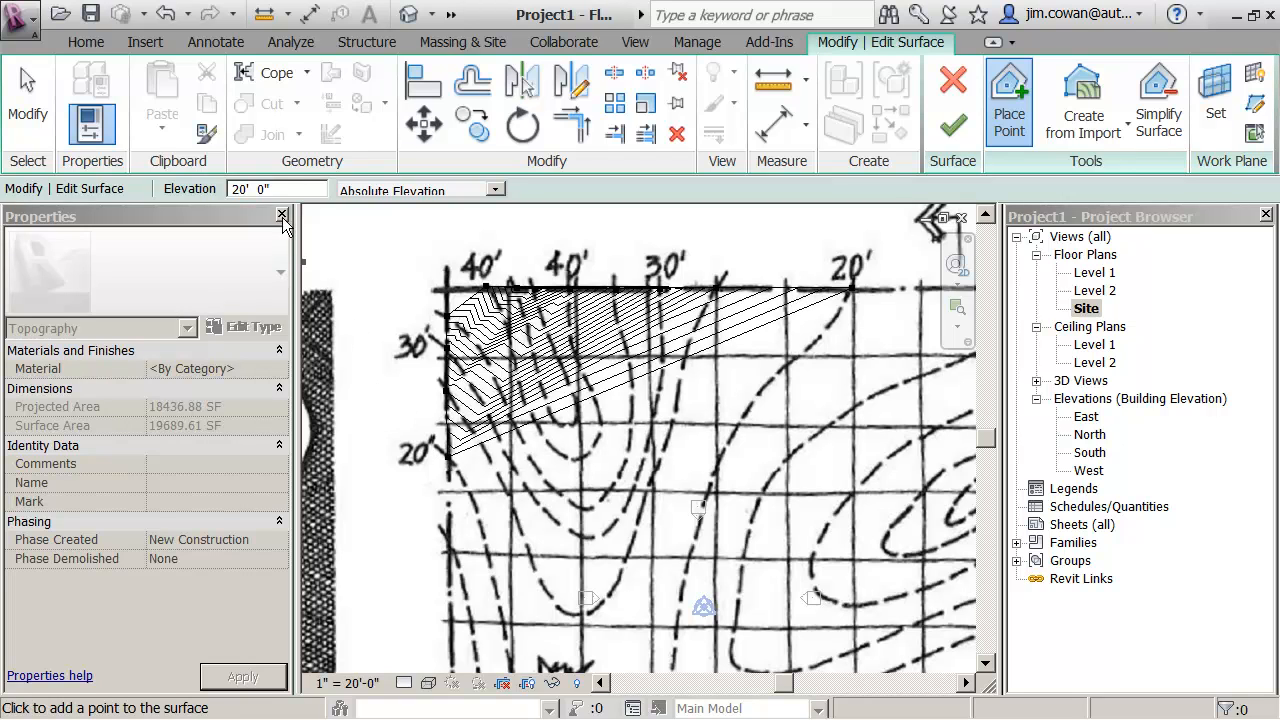
# - Set the elevation to 15' and place points where the 15' contour meets the west and north boundaries
pyautogui.moveTo(246, 190); pyautogui.dragTo(233, 188)
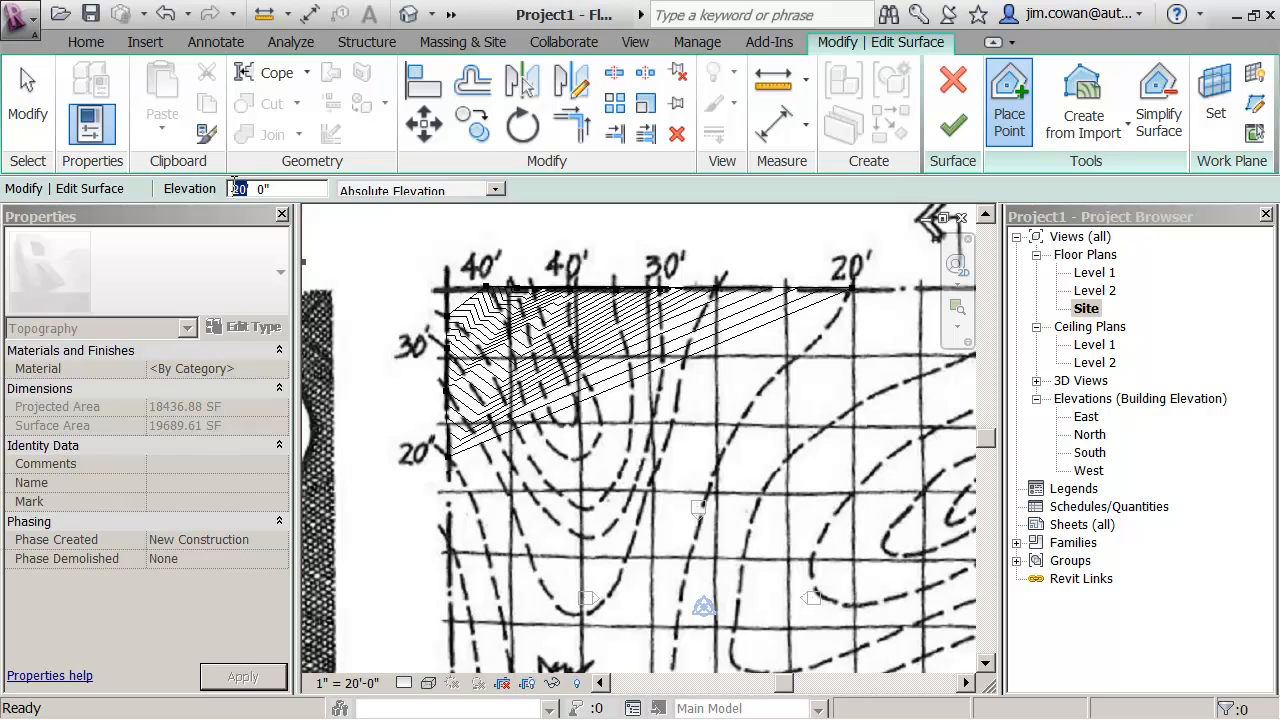
pyautogui.write('15')
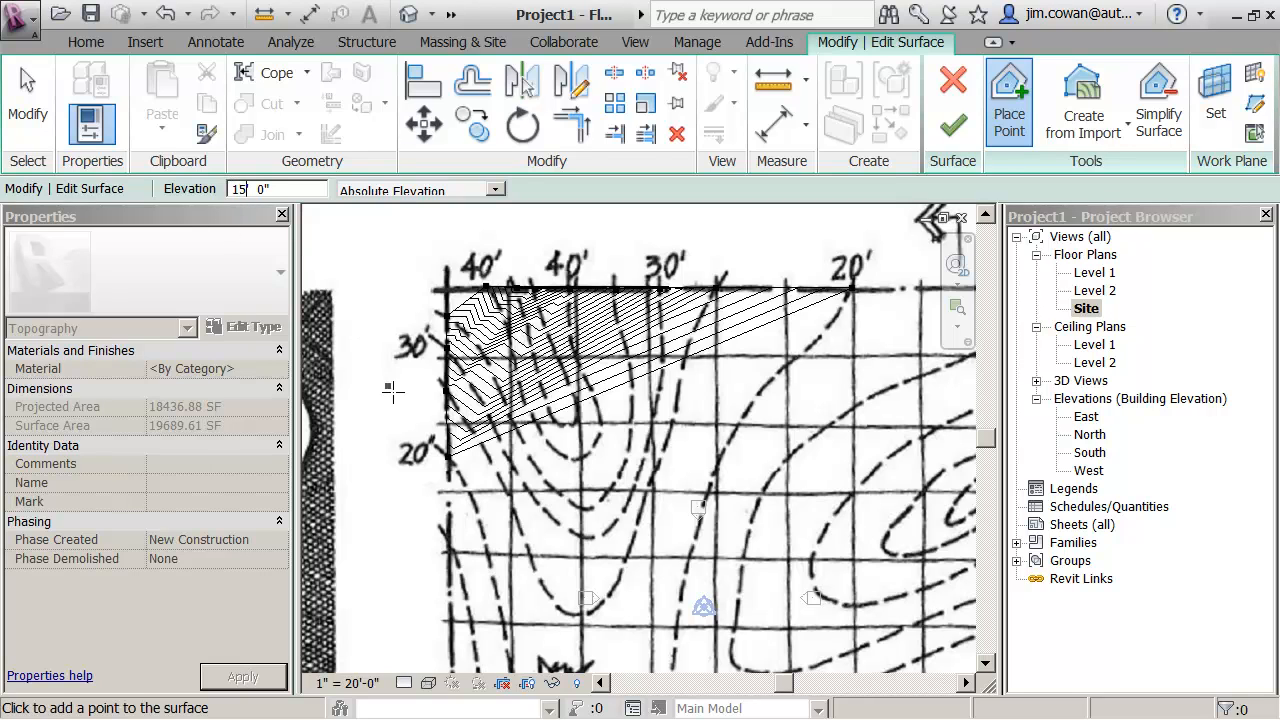
pyautogui.click(449, 540)
pyautogui.moveTo(754, 391); pyautogui.dragTo(681, 380, button='middle')
pyautogui.scroll(-1, 681, 378)
pyautogui.scroll(-2, 681, 378)
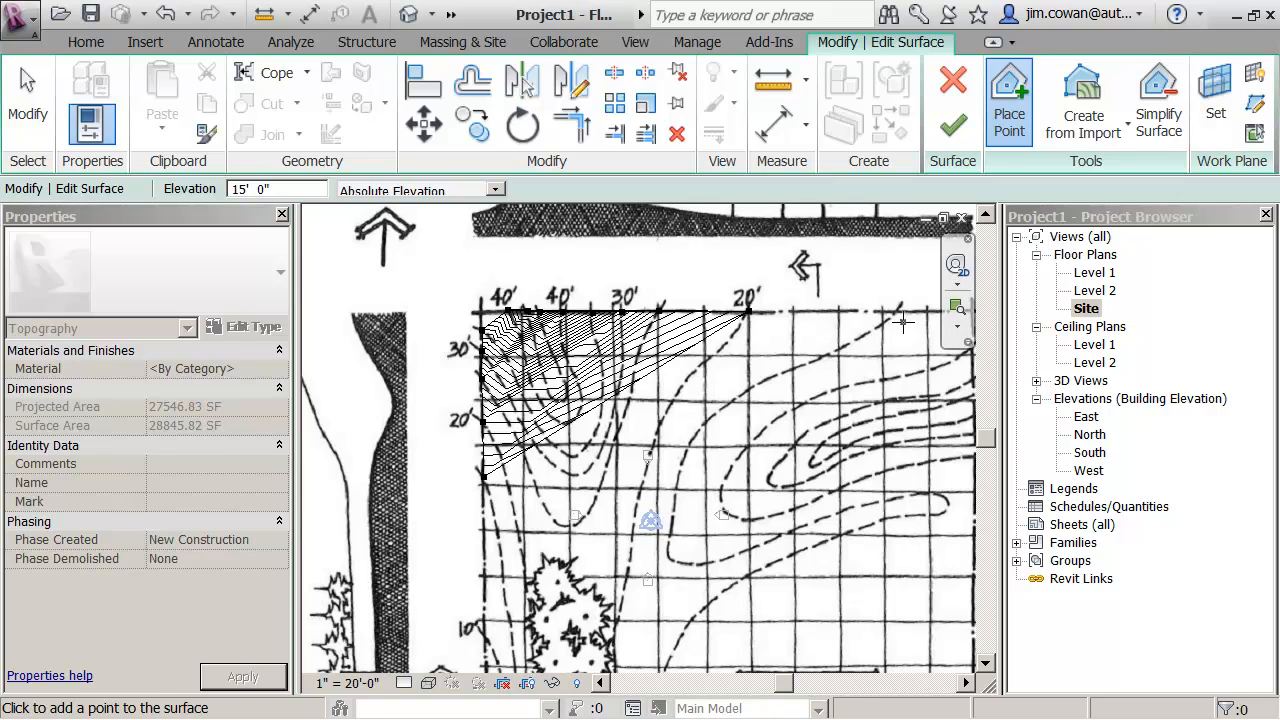
pyautogui.click(897, 311)
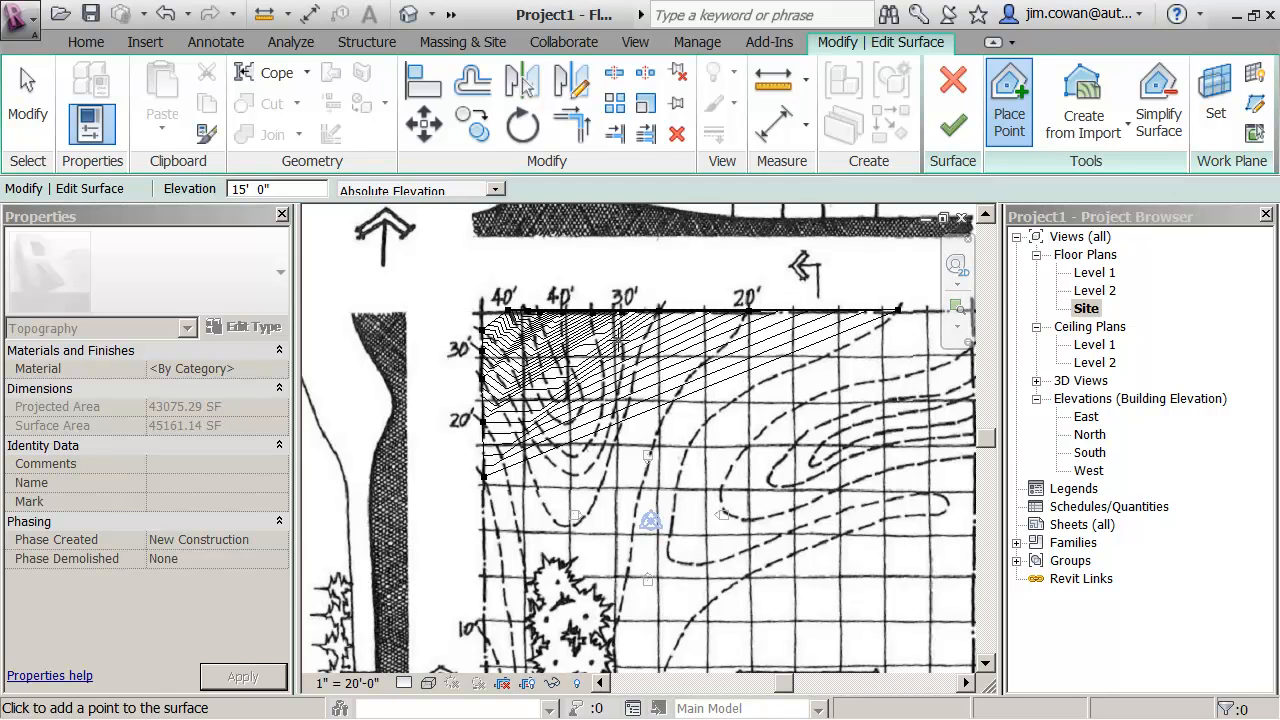
# - Set the elevation to 45' and place points along the innermost U-shaped contour in the northwest, from the north boundary around its bend and back
pyautogui.scroll(1, 617, 330)
pyautogui.scroll(2, 617, 330)
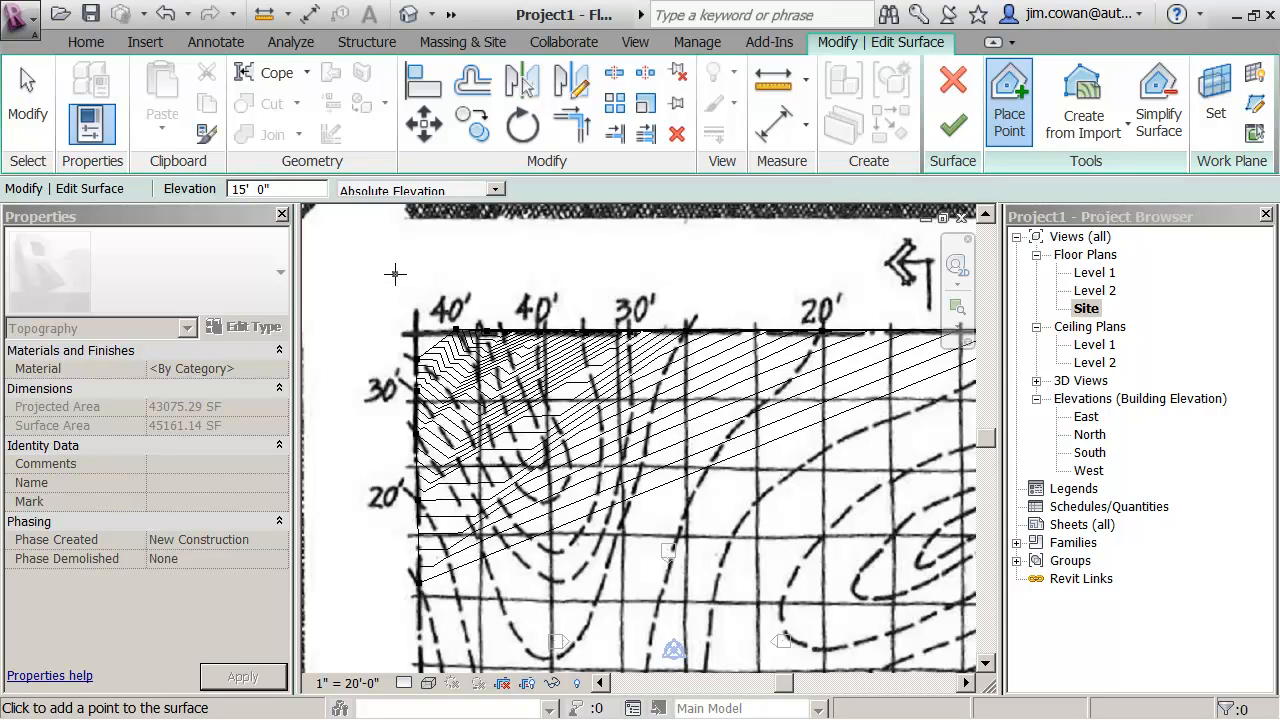
pyautogui.doubleClick(245, 188)
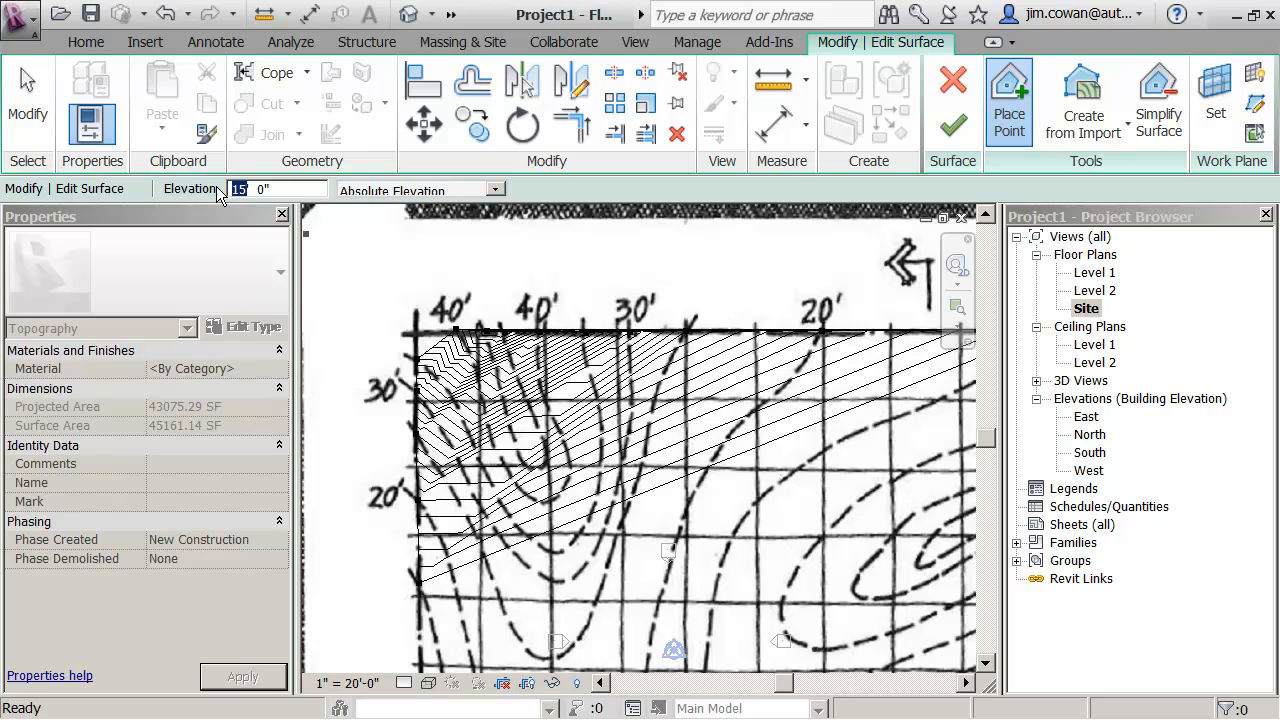
pyautogui.write('45')
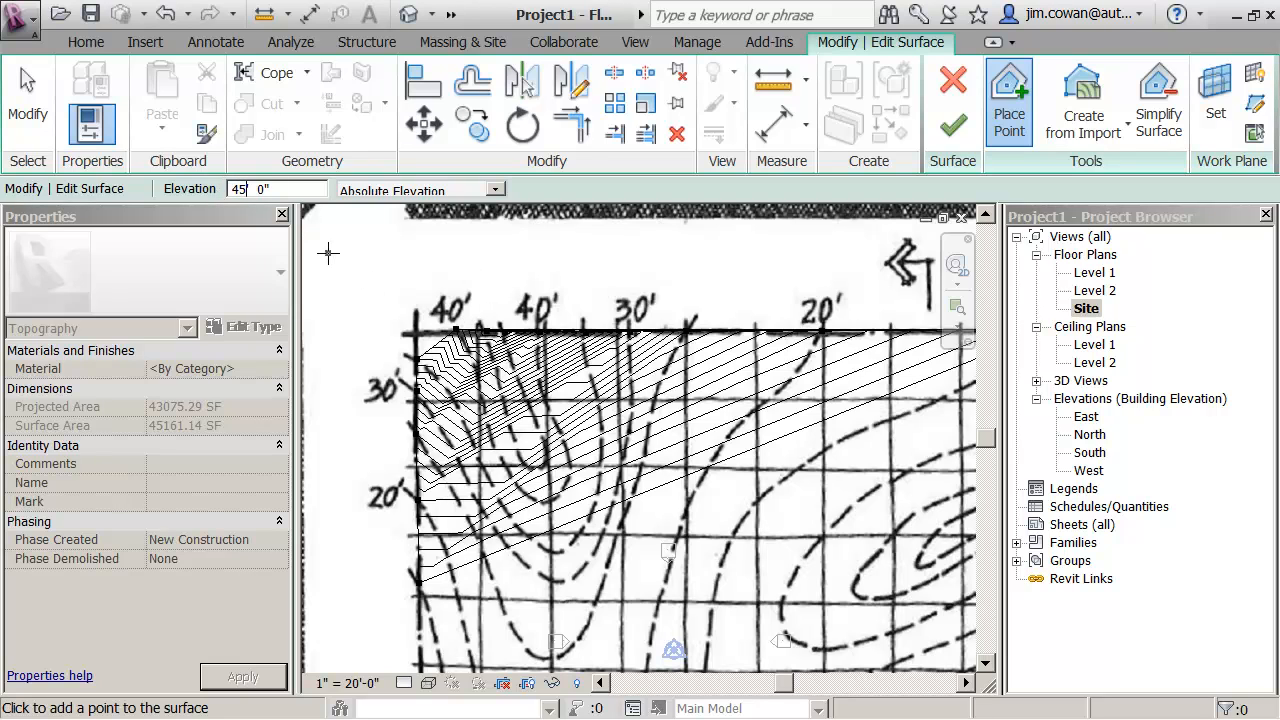
pyautogui.scroll(5, 405, 280)
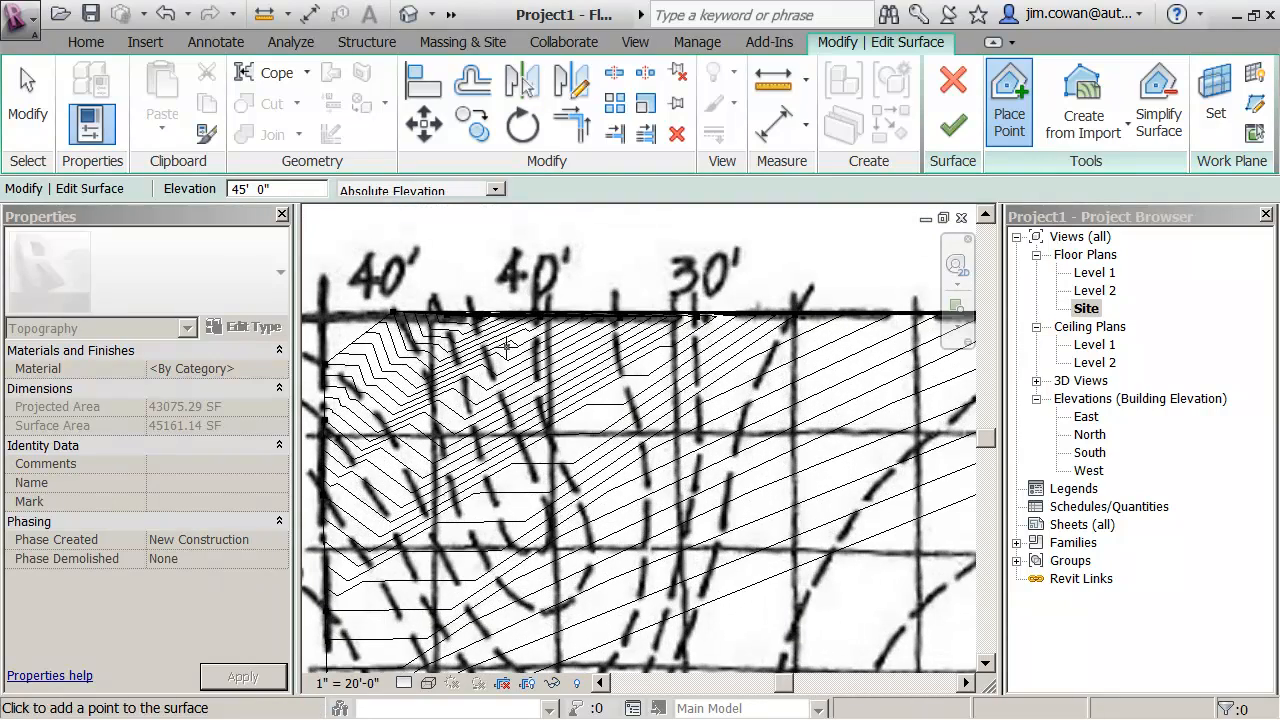
pyautogui.scroll(1, 440, 312)
pyautogui.click(440, 318)
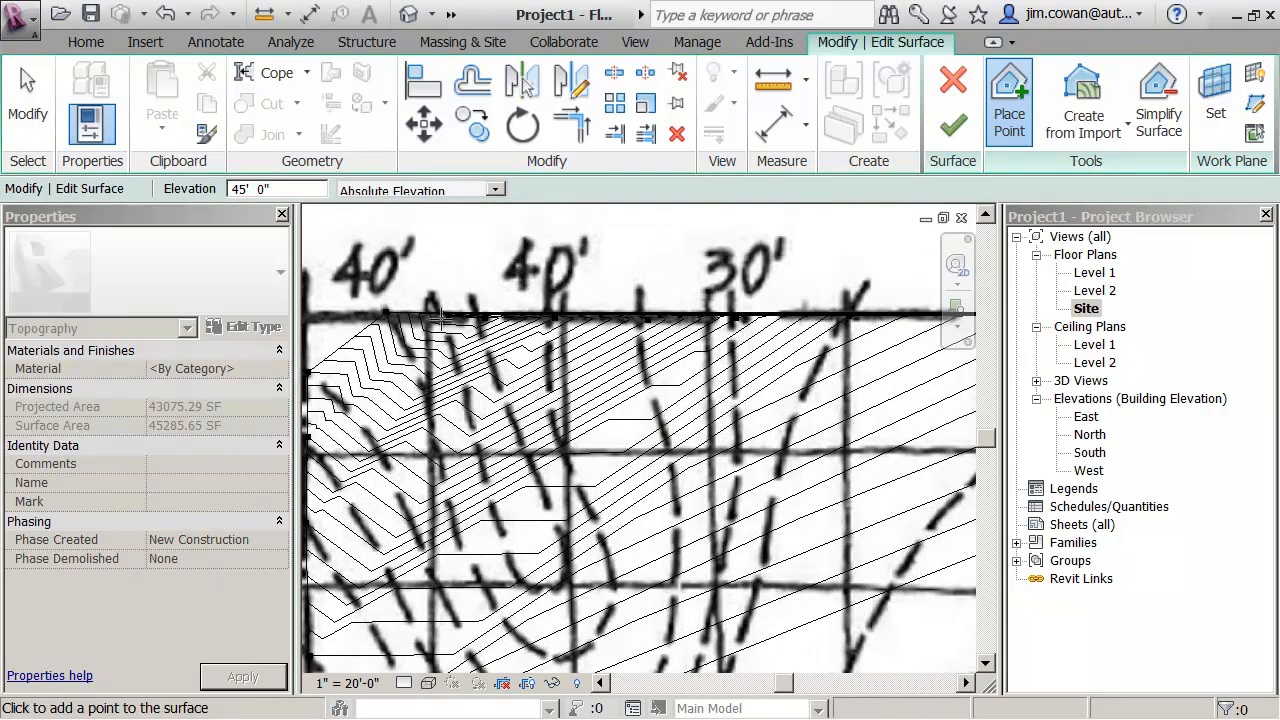
pyautogui.click(449, 343)
pyautogui.click(459, 365)
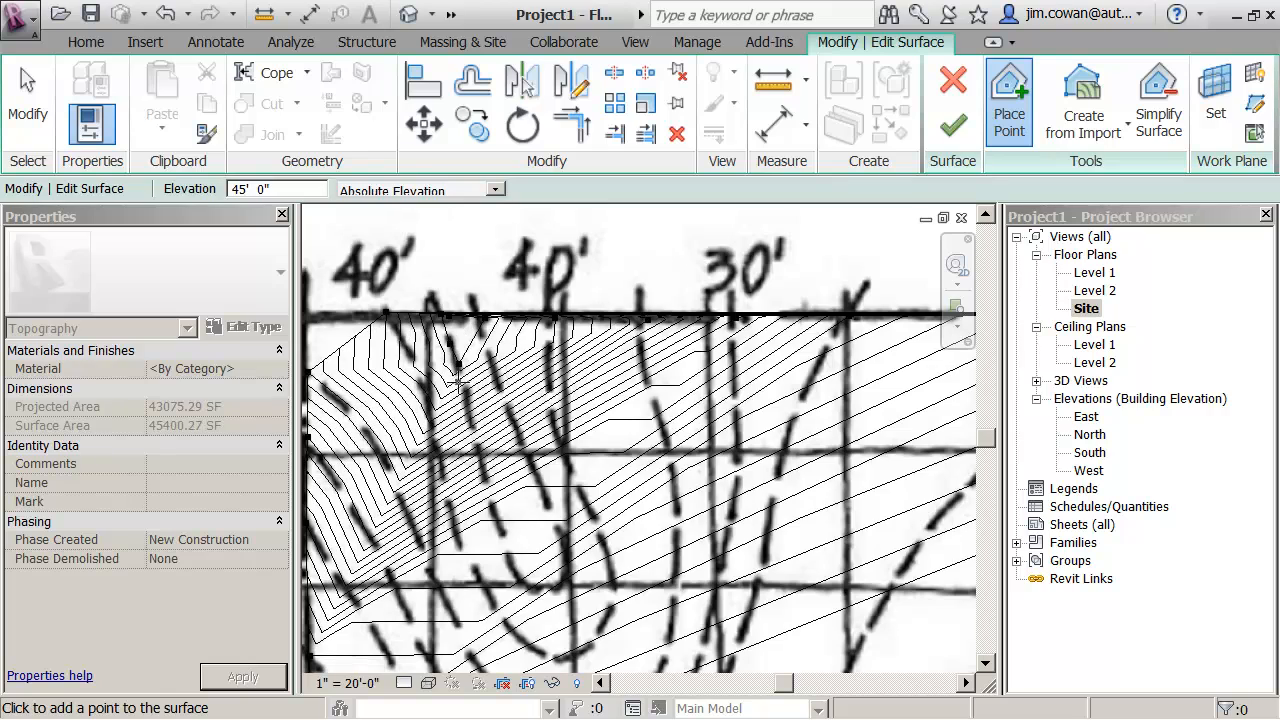
pyautogui.click(466, 405)
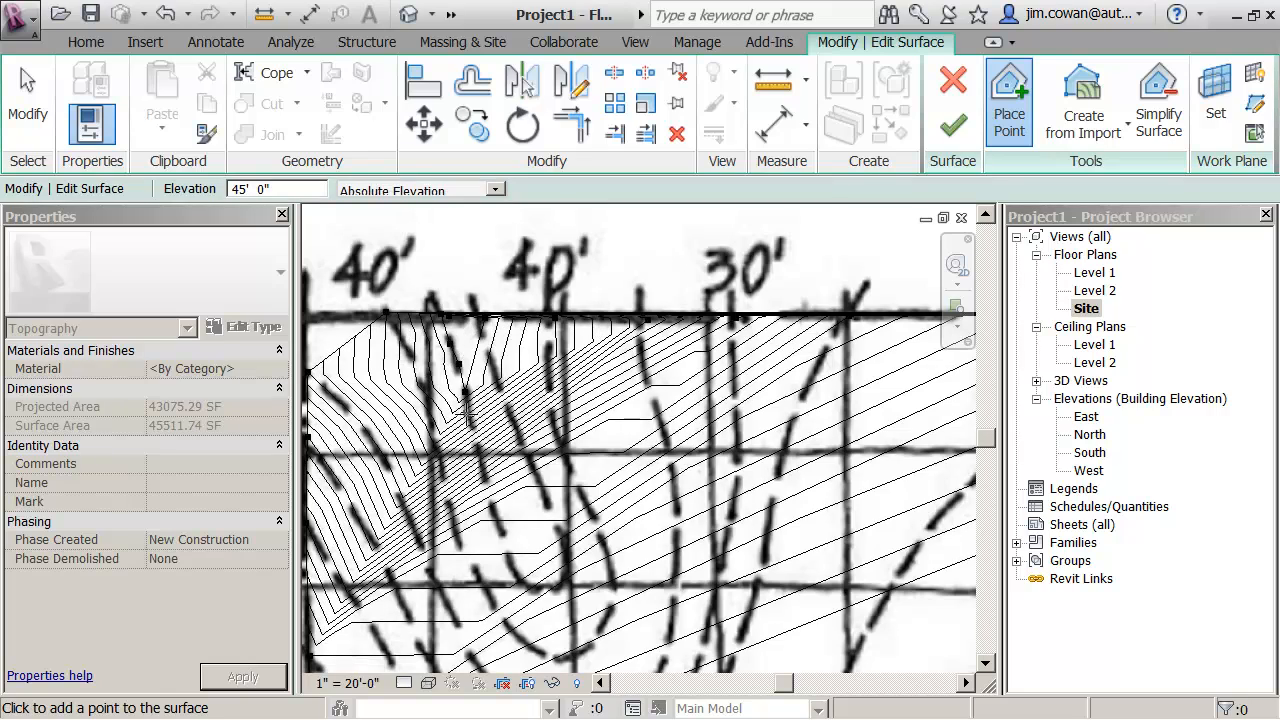
pyautogui.click(468, 418)
pyautogui.click(473, 446)
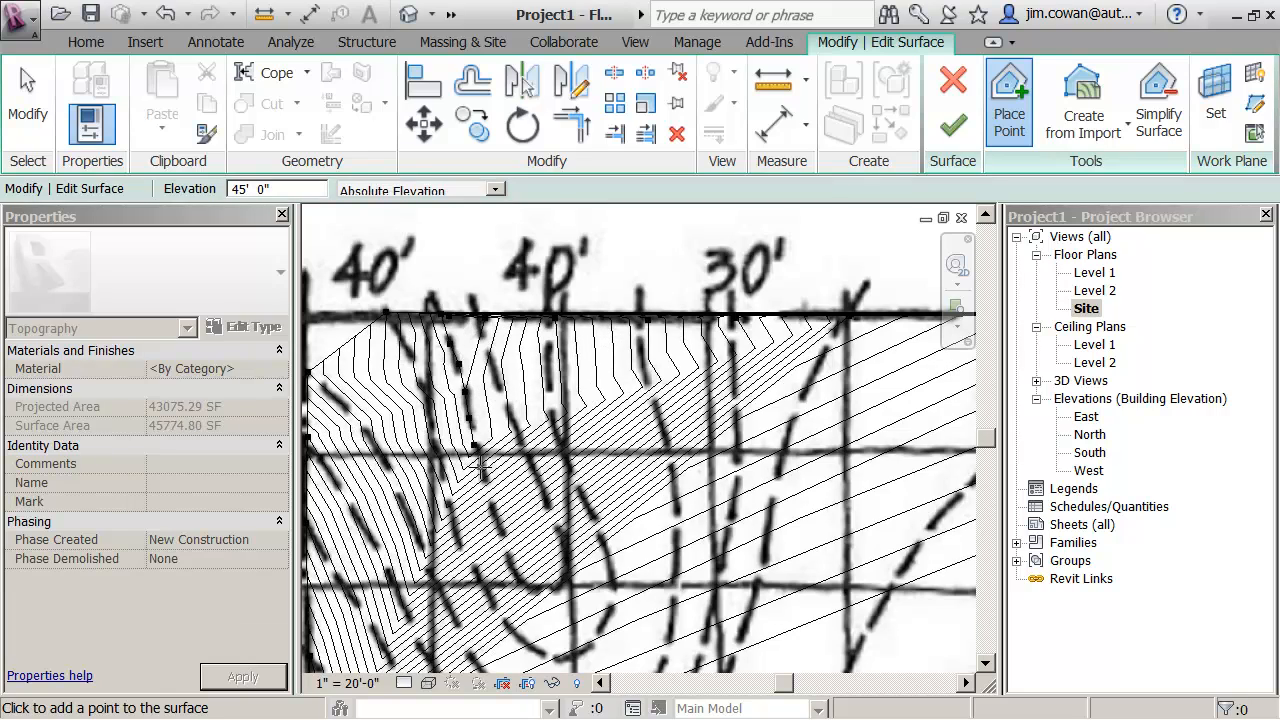
pyautogui.click(479, 466)
pyautogui.click(485, 491)
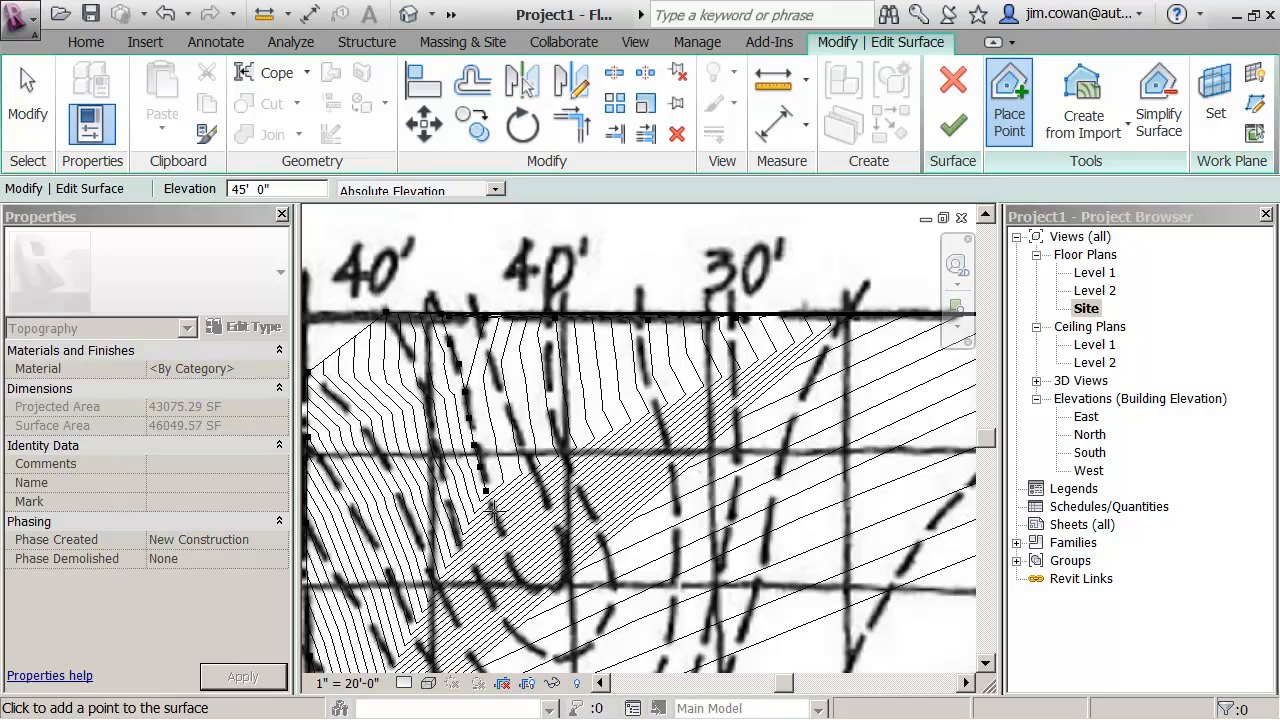
pyautogui.click(492, 512)
pyautogui.click(498, 533)
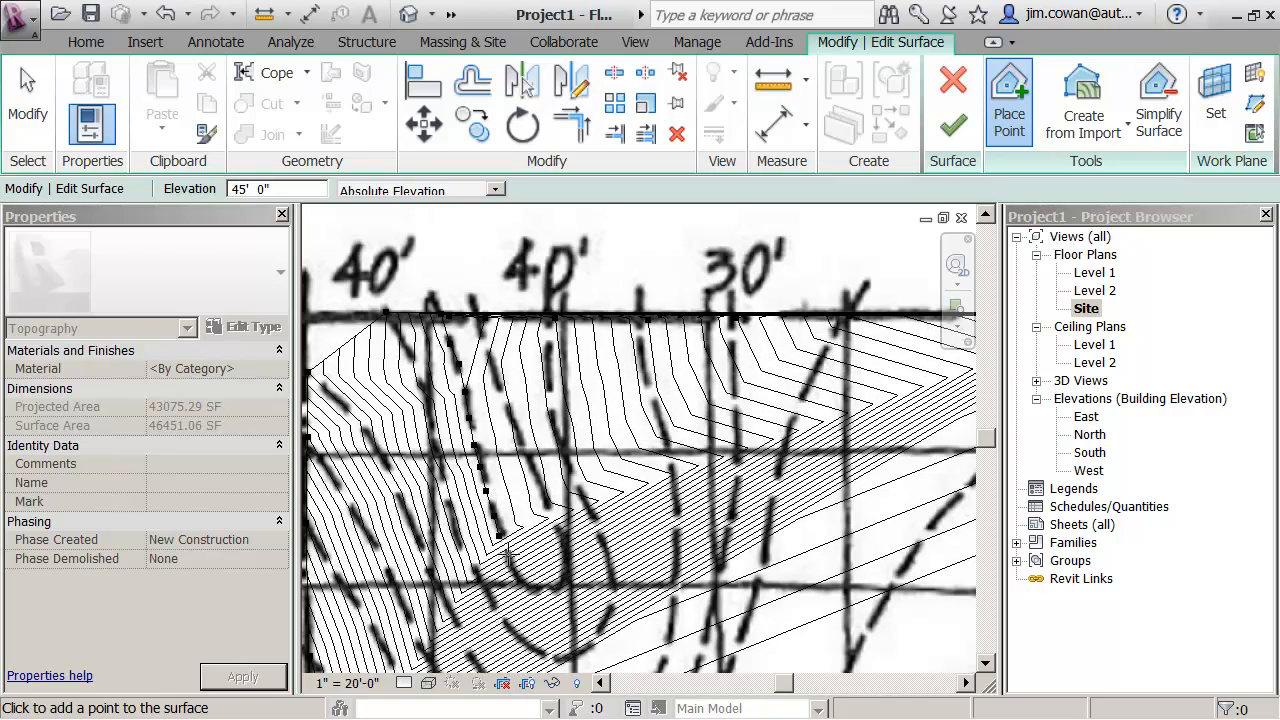
pyautogui.click(508, 558)
pyautogui.click(518, 574)
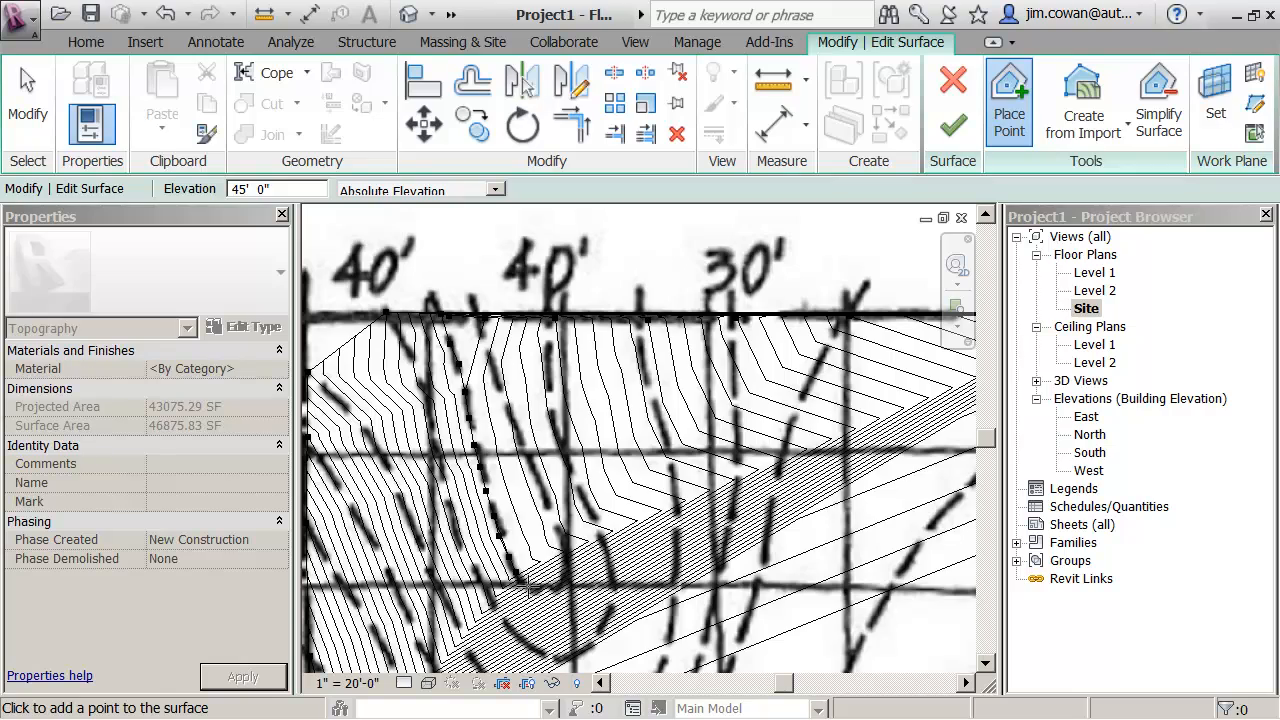
pyautogui.click(533, 588)
pyautogui.click(545, 589)
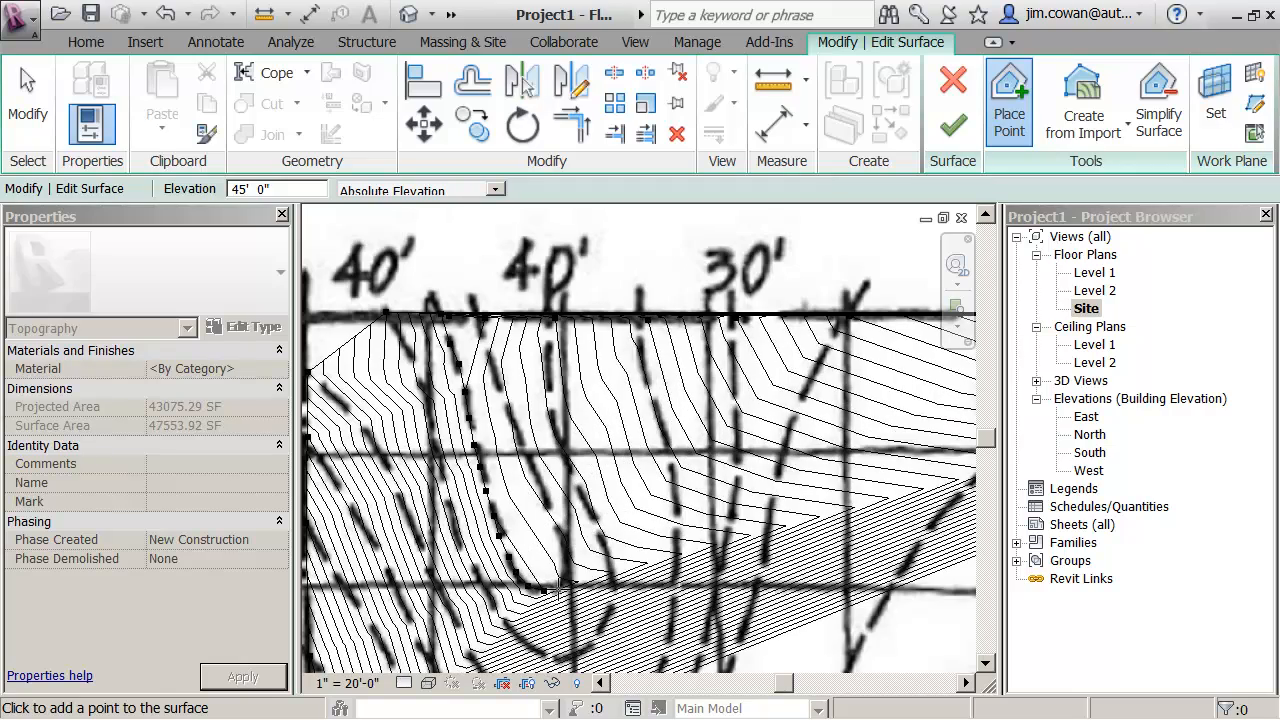
pyautogui.click(558, 586)
pyautogui.click(567, 576)
pyautogui.click(567, 553)
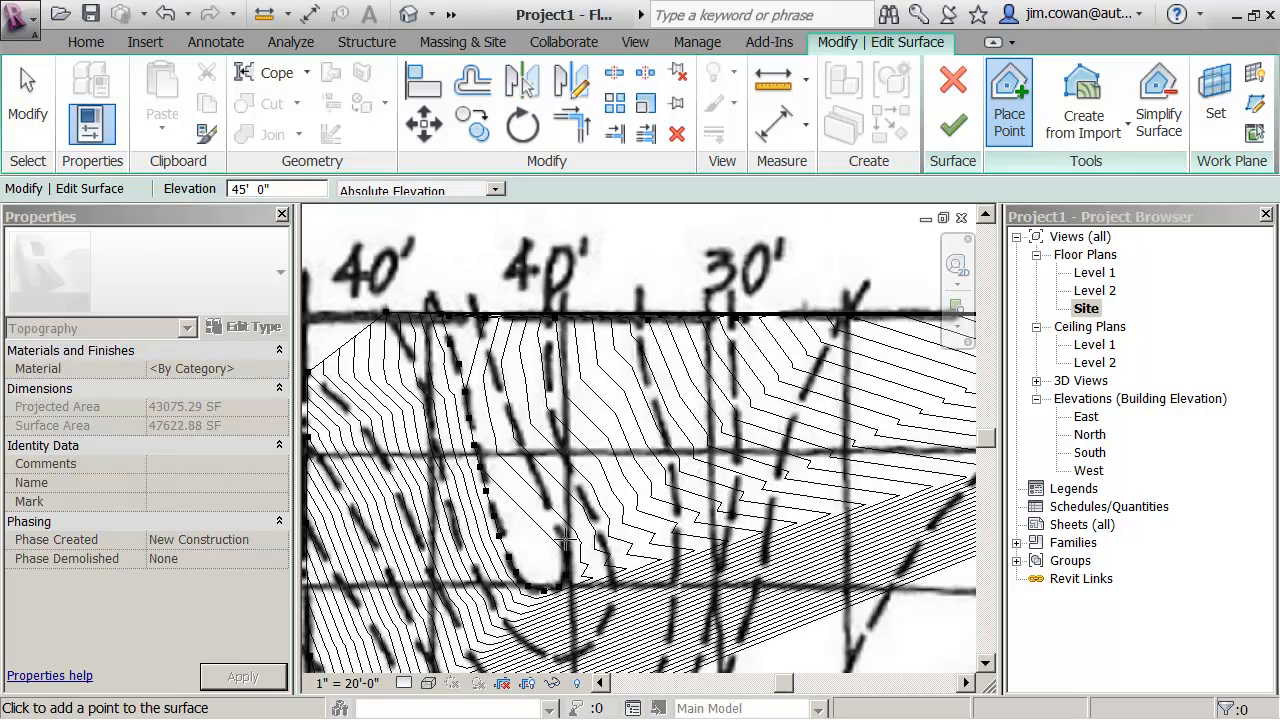
pyautogui.click(558, 527)
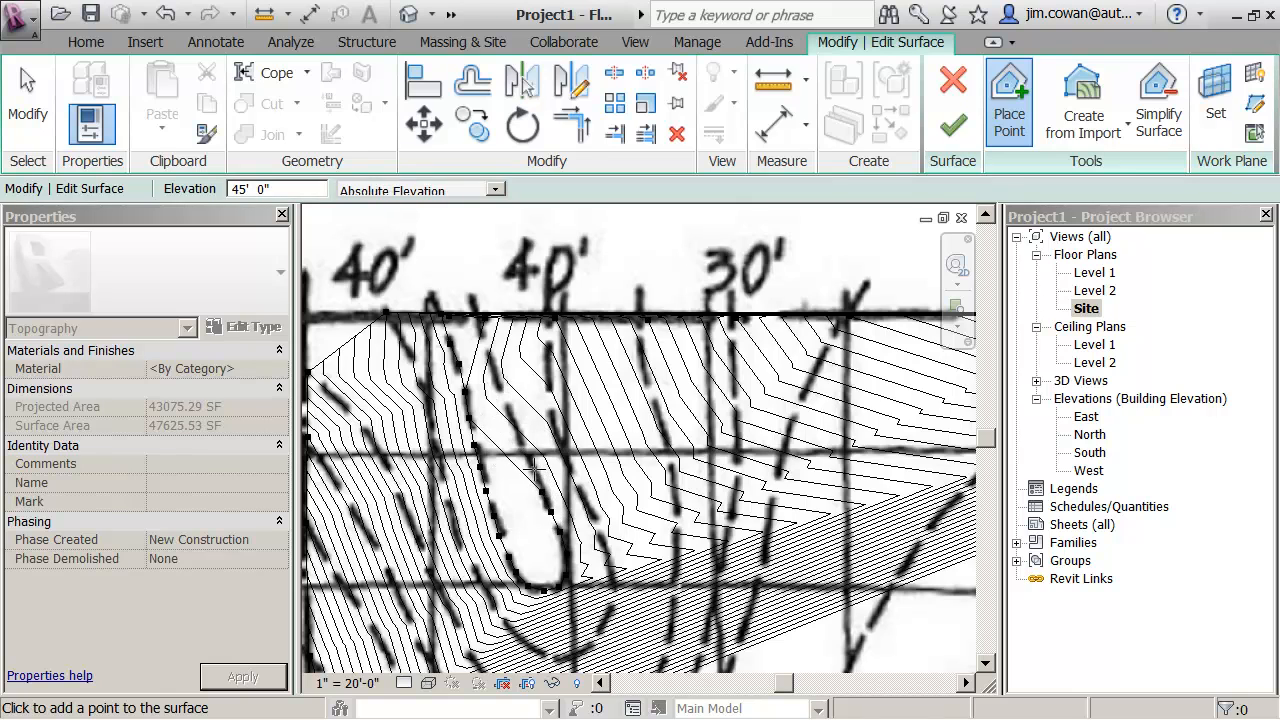
pyautogui.click(538, 482)
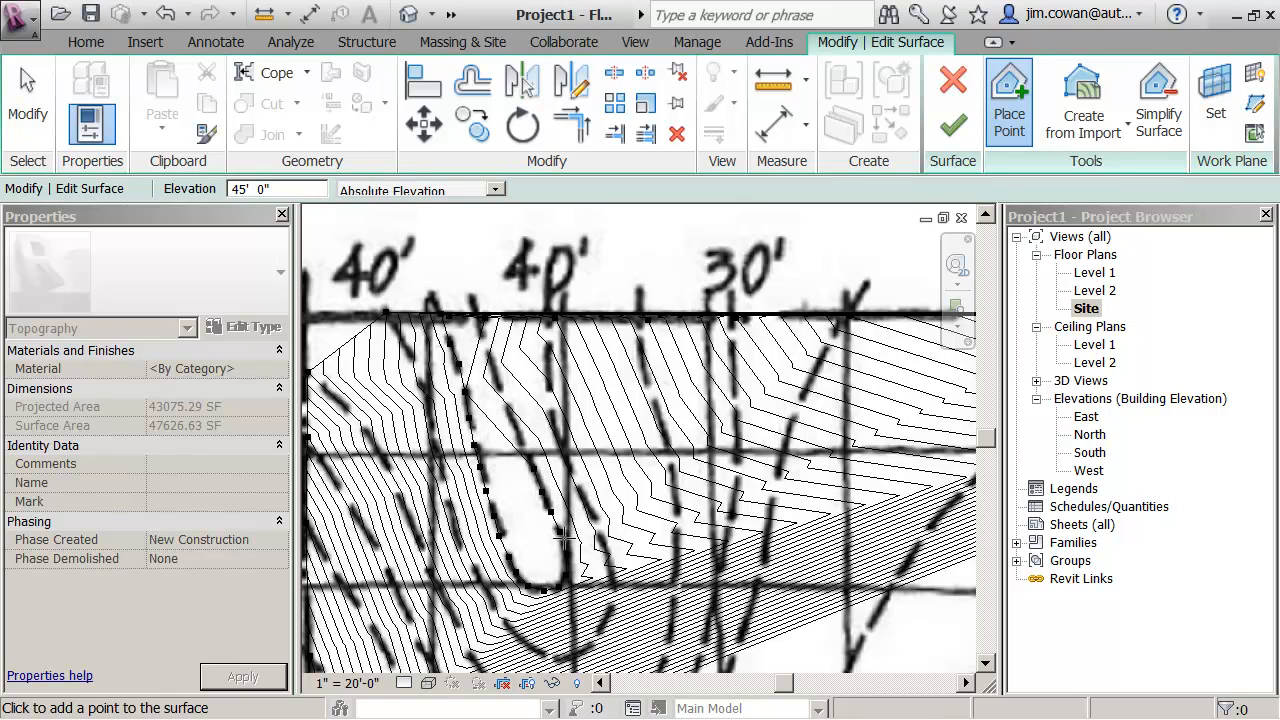
pyautogui.click(511, 412)
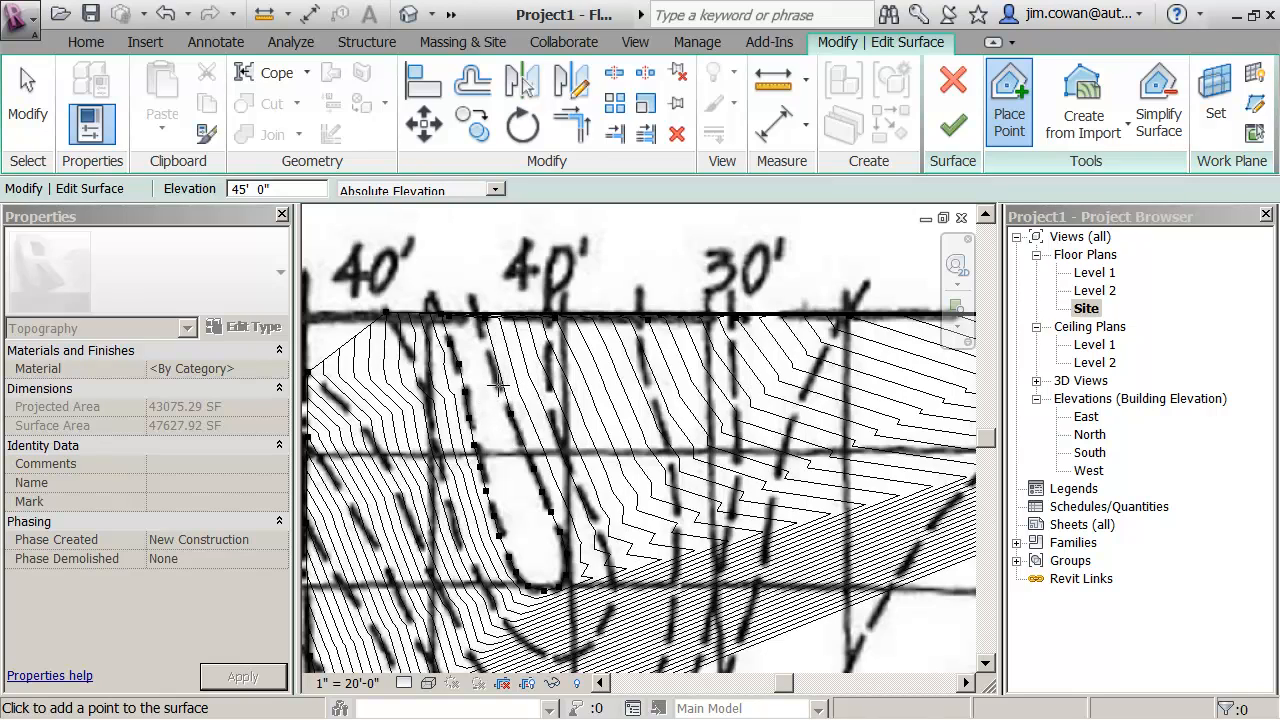
pyautogui.click(498, 386)
pyautogui.click(482, 333)
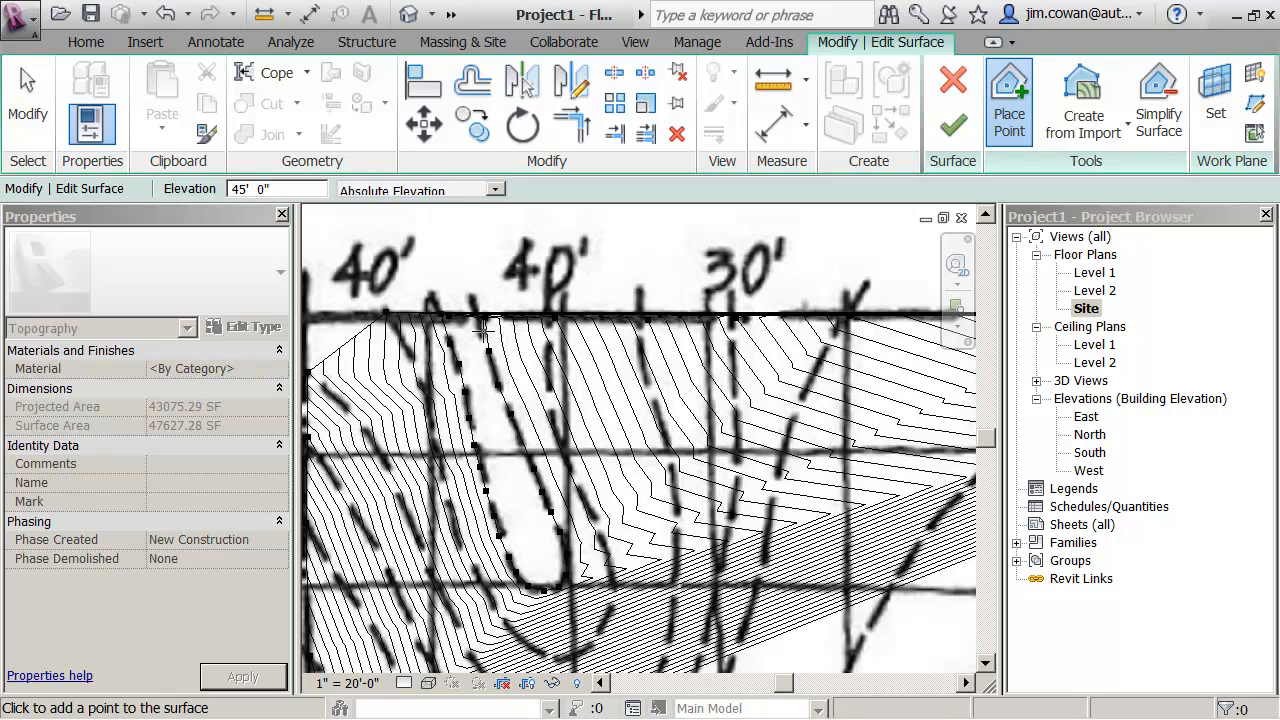
# - Set the elevation to 40' and trace the next U-shaped contour outward with points, around its bend and back up to the north boundary
pyautogui.doubleClick(240, 190)
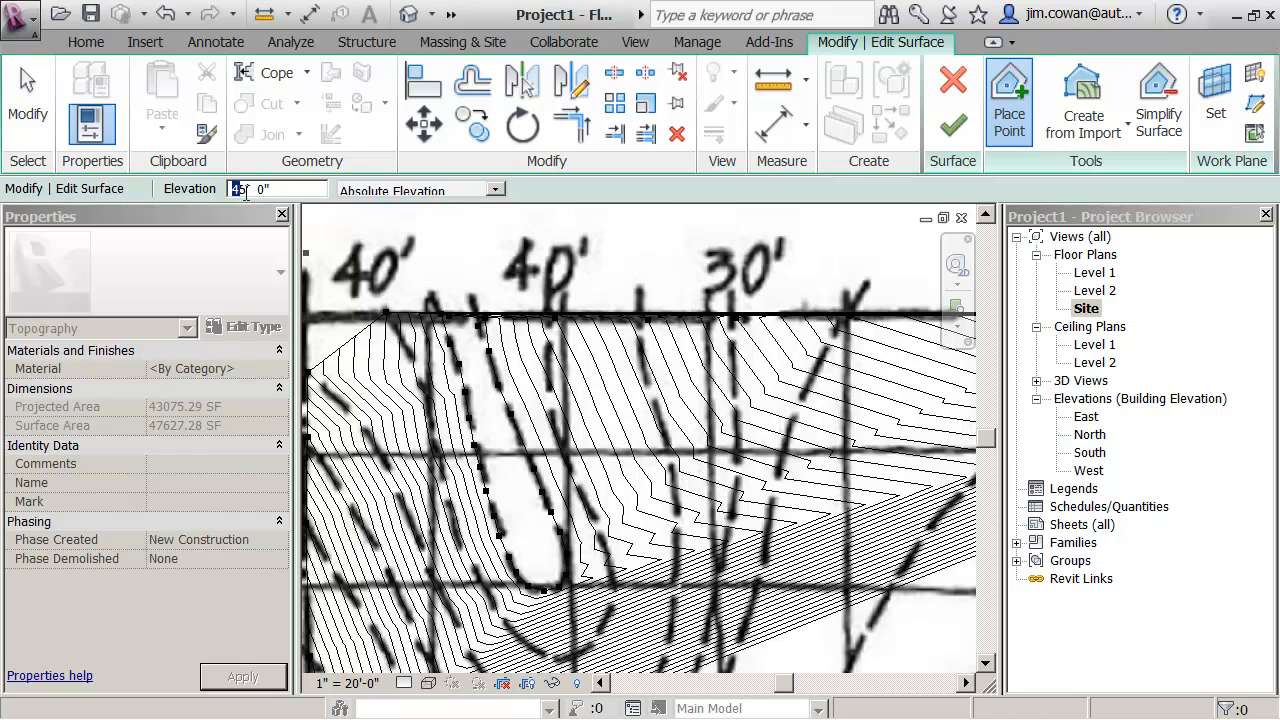
pyautogui.write('40')
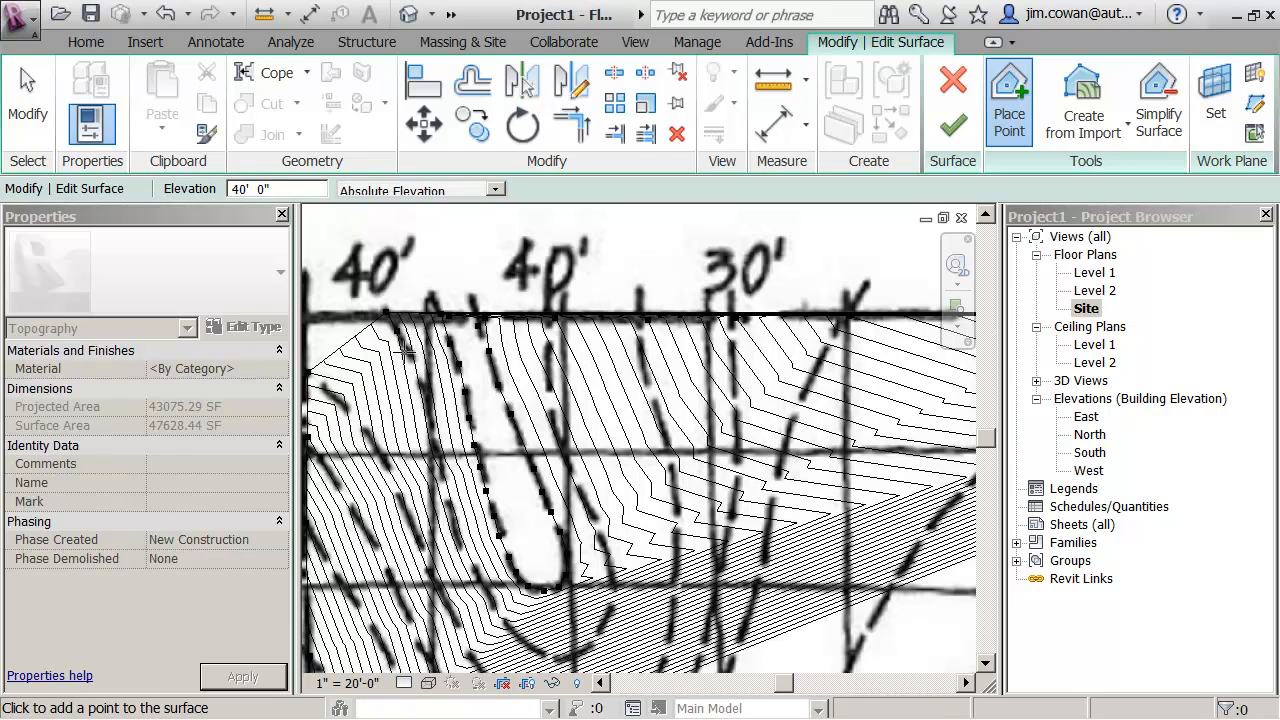
pyautogui.click(412, 363)
pyautogui.click(419, 378)
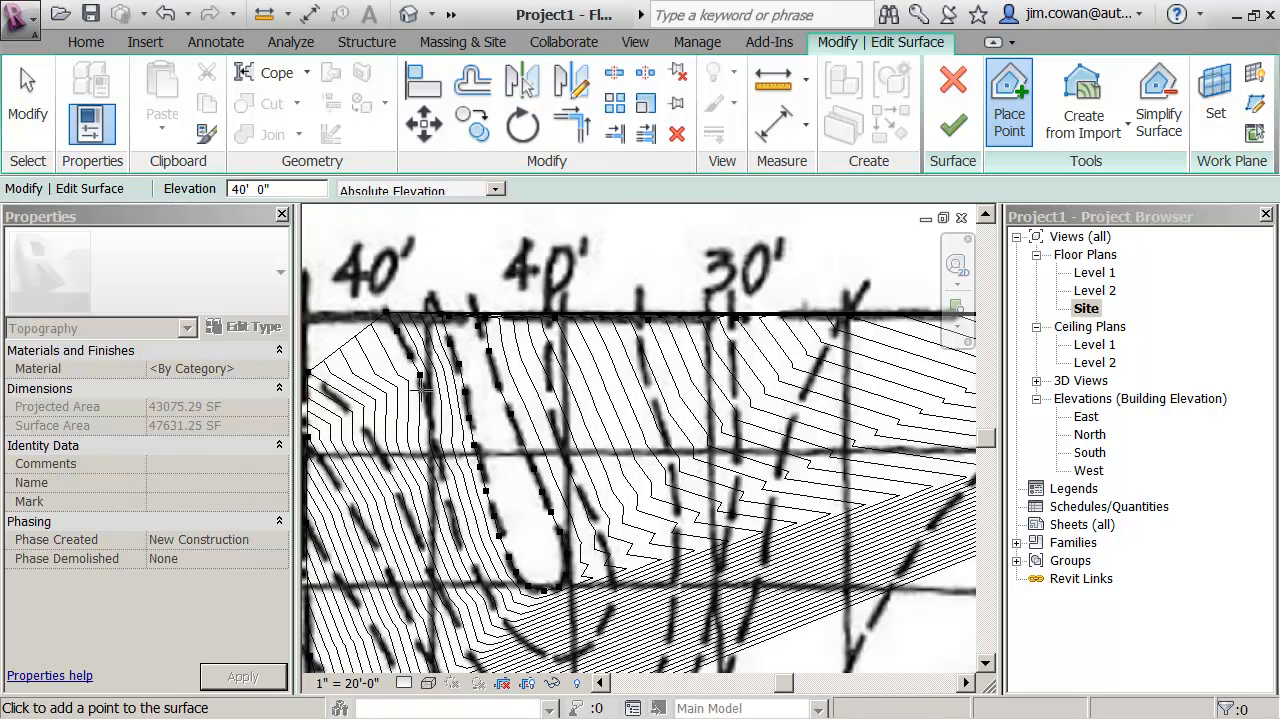
pyautogui.click(432, 428)
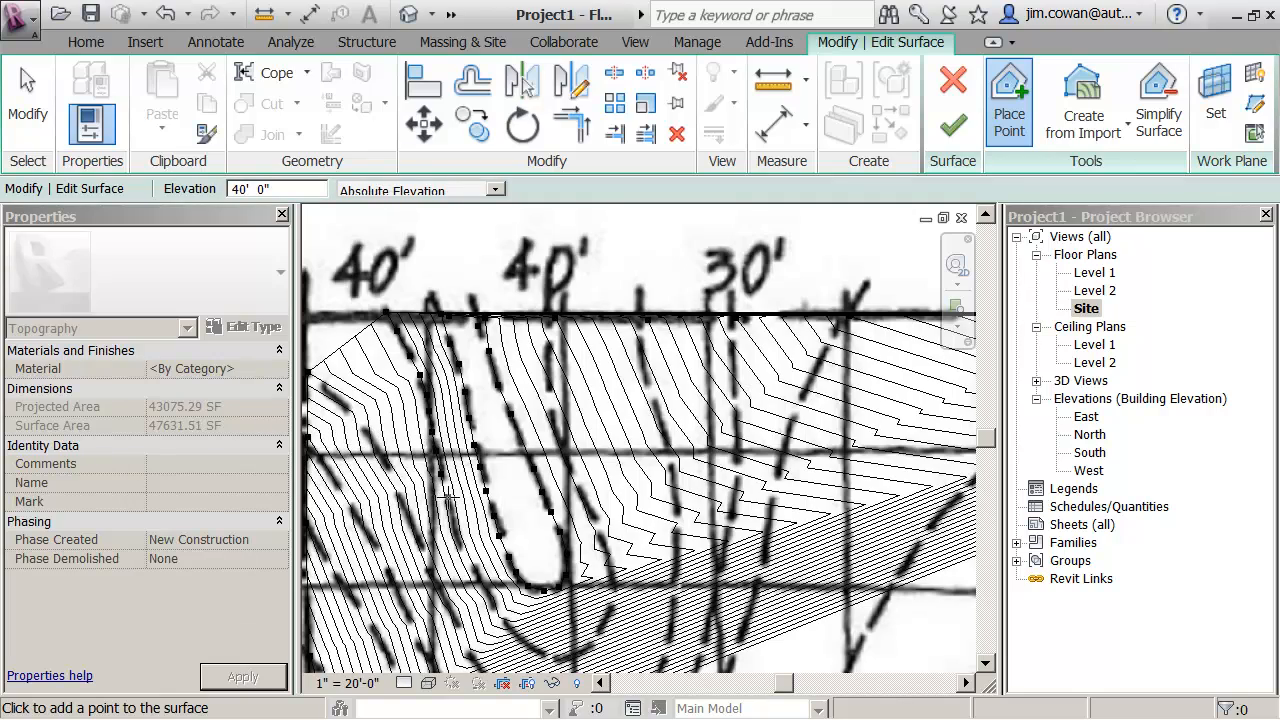
pyautogui.click(456, 530)
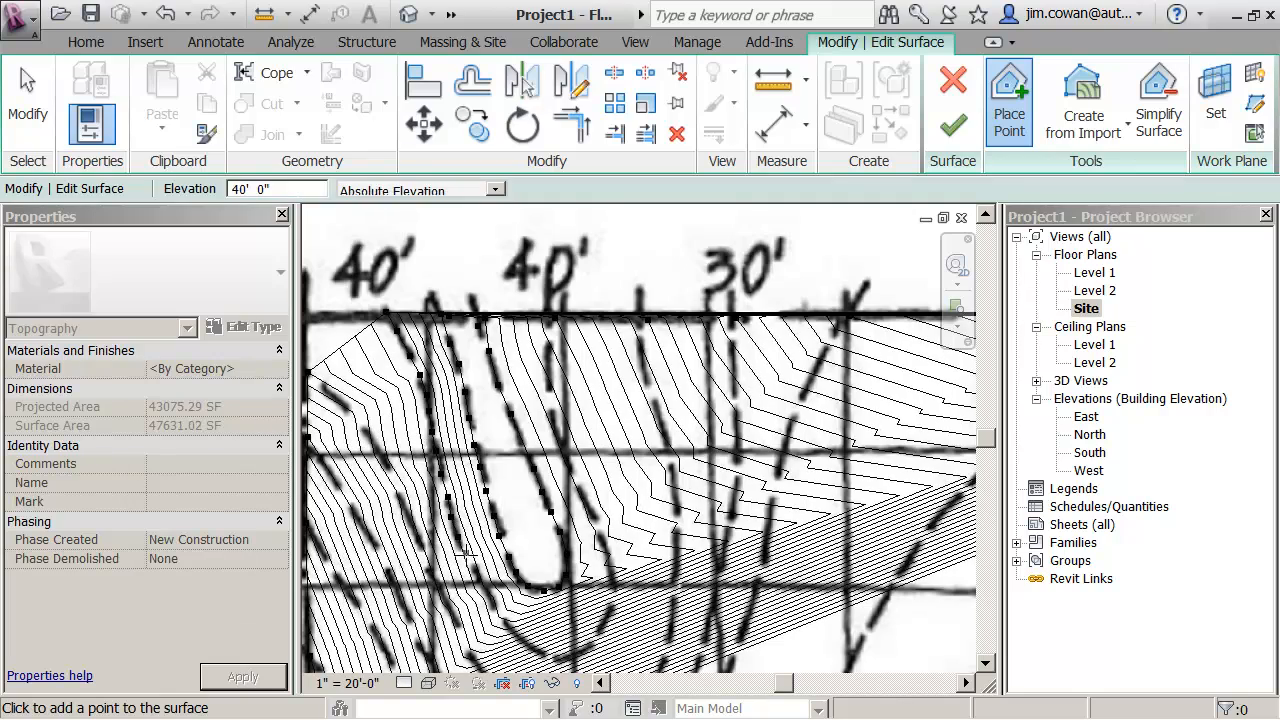
pyautogui.click(490, 598)
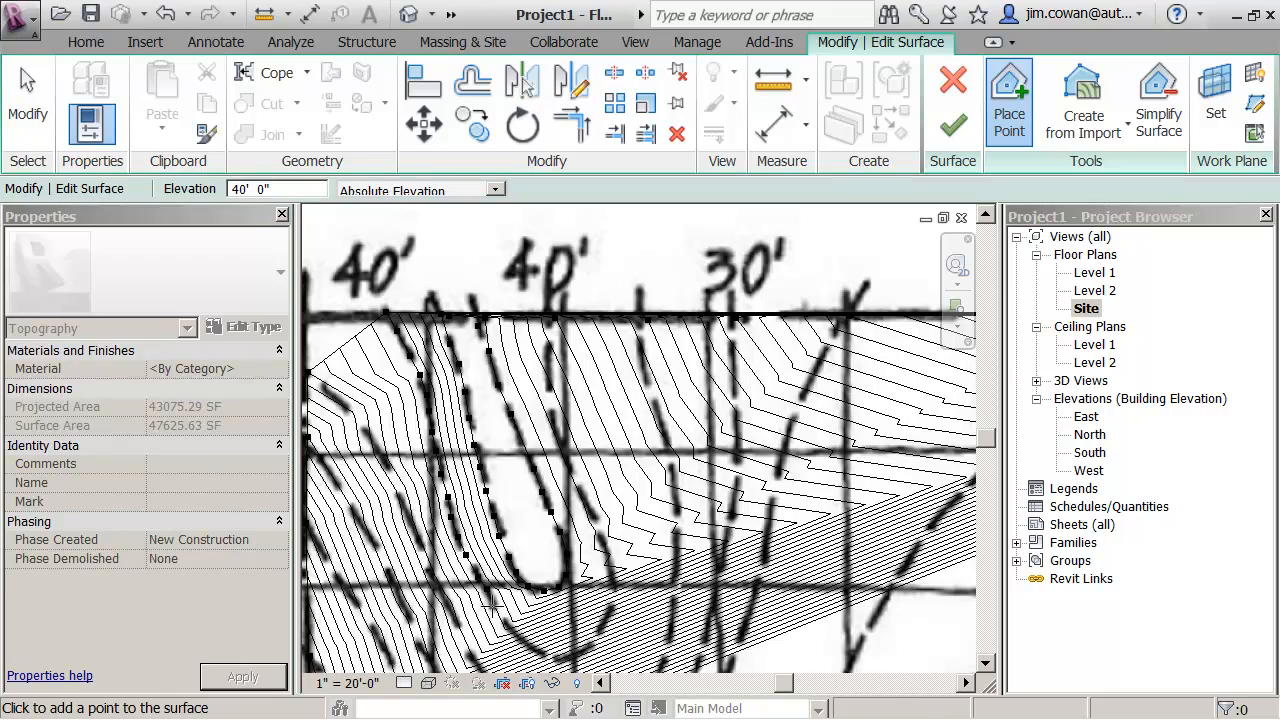
pyautogui.click(510, 634)
pyautogui.click(520, 640)
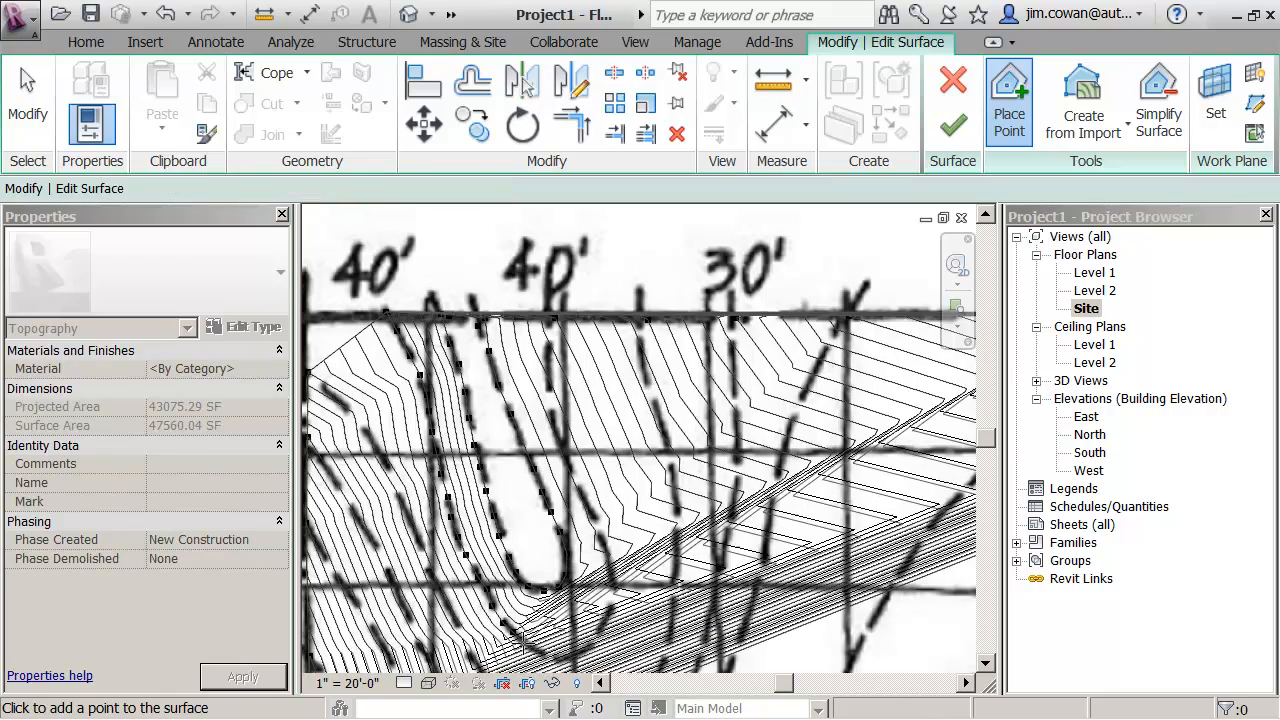
pyautogui.click(538, 655)
pyautogui.click(553, 660)
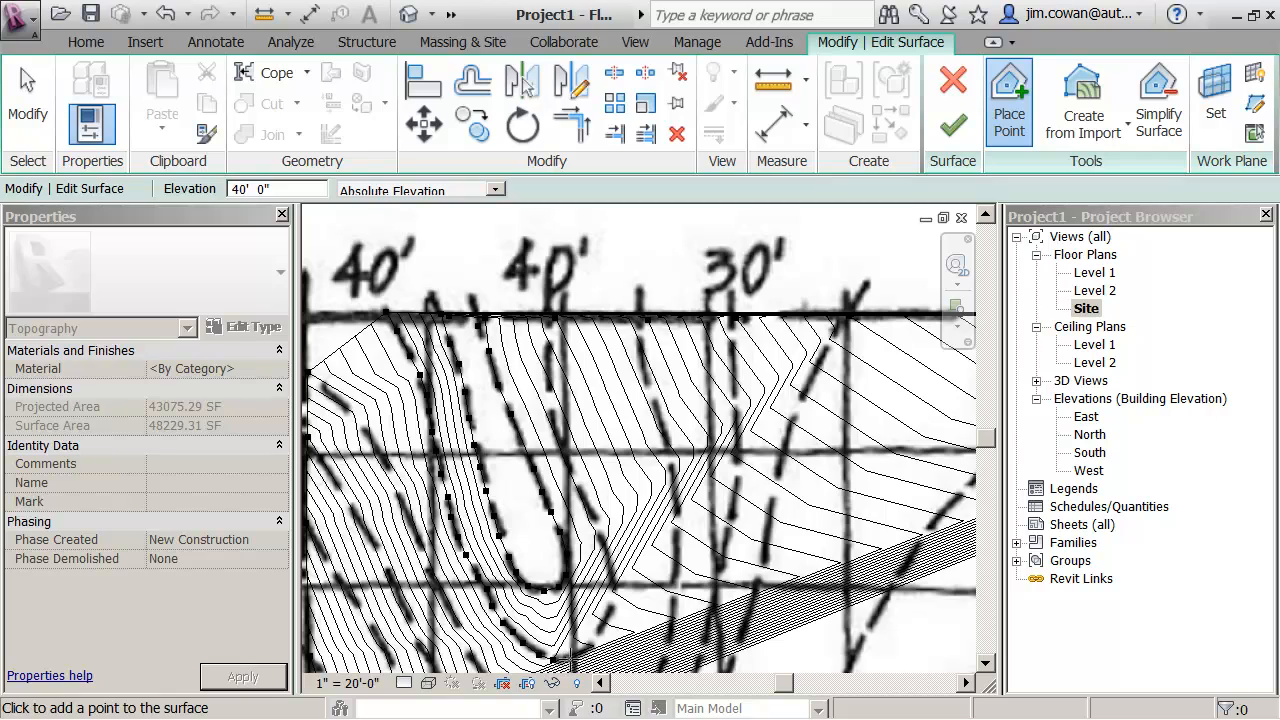
pyautogui.click(568, 662)
pyautogui.click(584, 650)
pyautogui.click(598, 636)
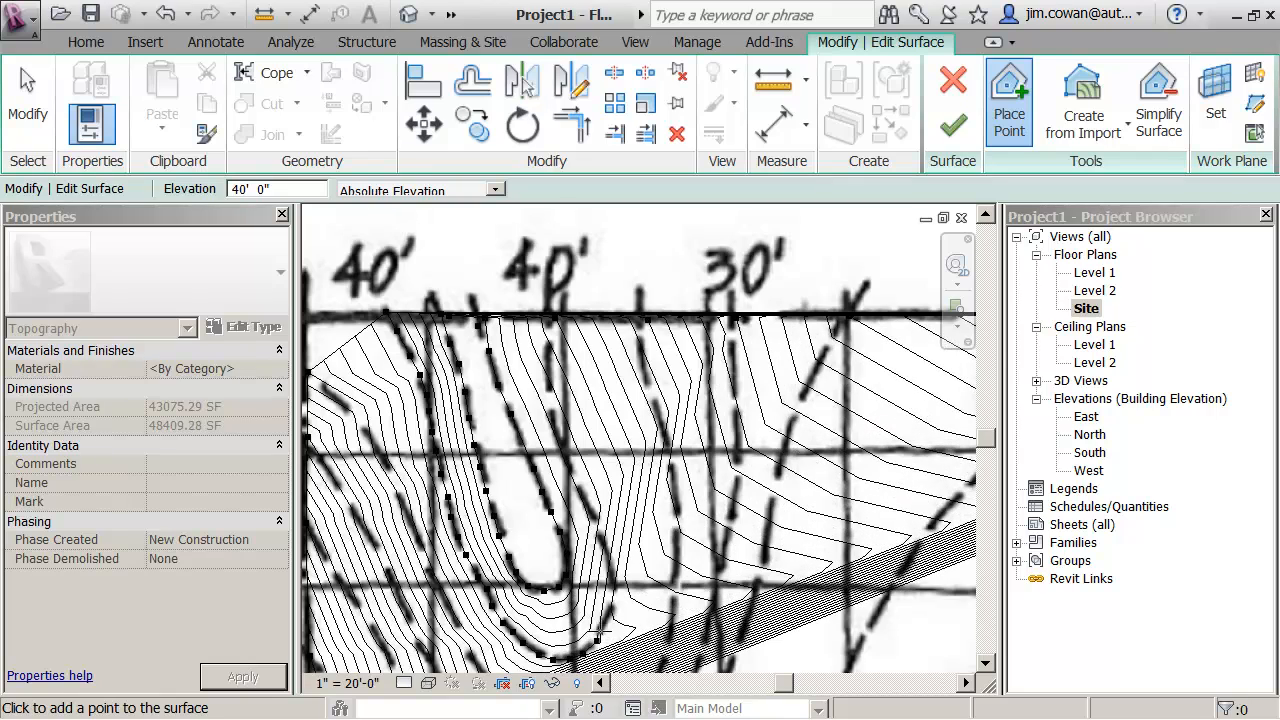
pyautogui.click(612, 606)
pyautogui.click(618, 589)
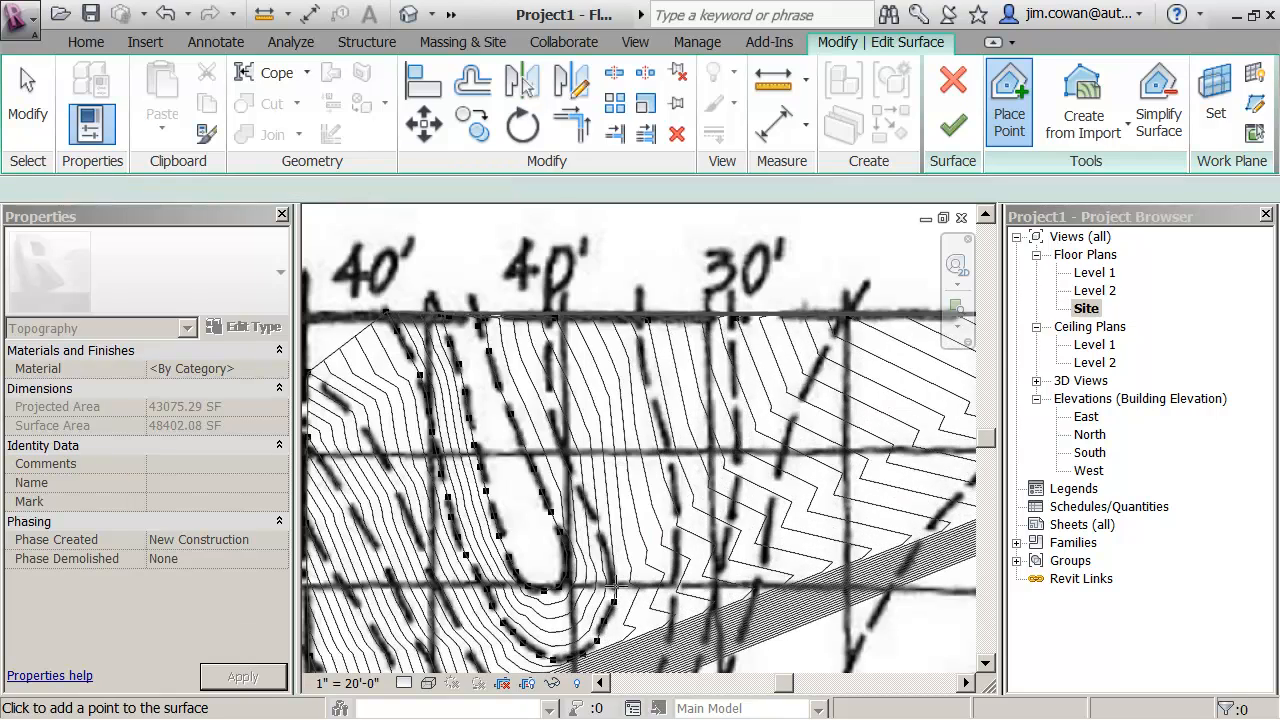
pyautogui.click(611, 568)
pyautogui.click(606, 540)
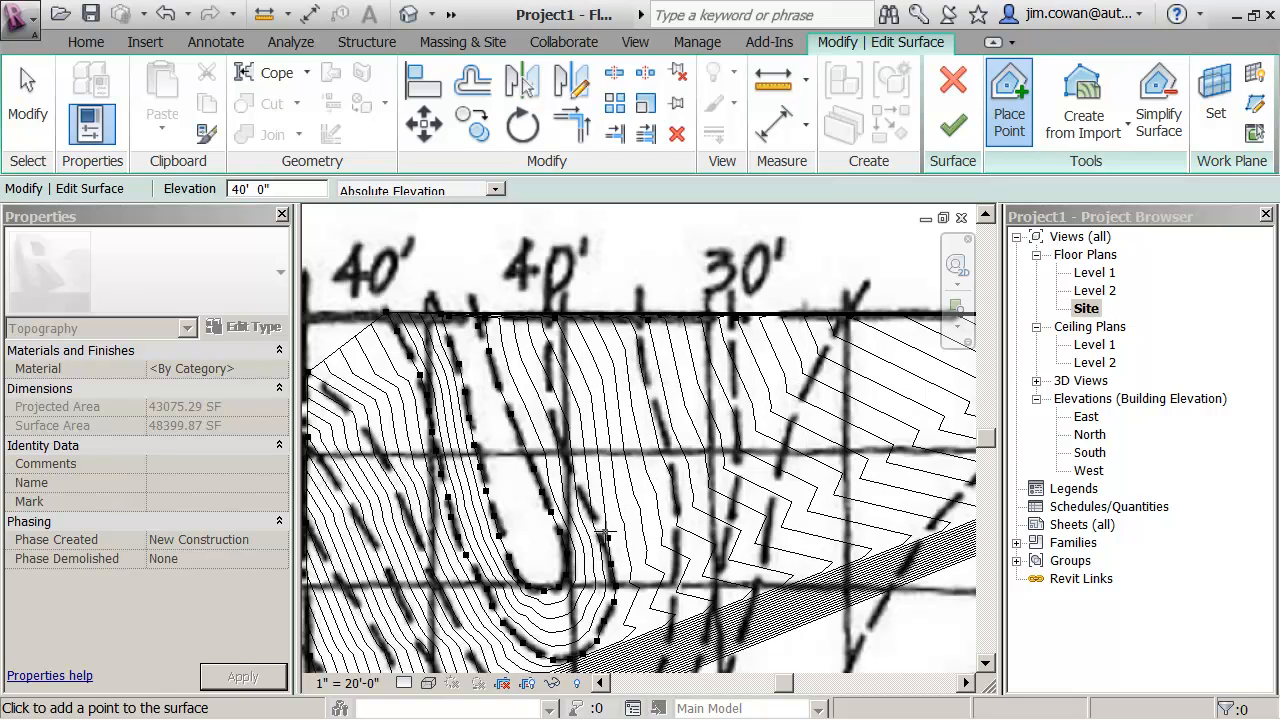
pyautogui.click(598, 512)
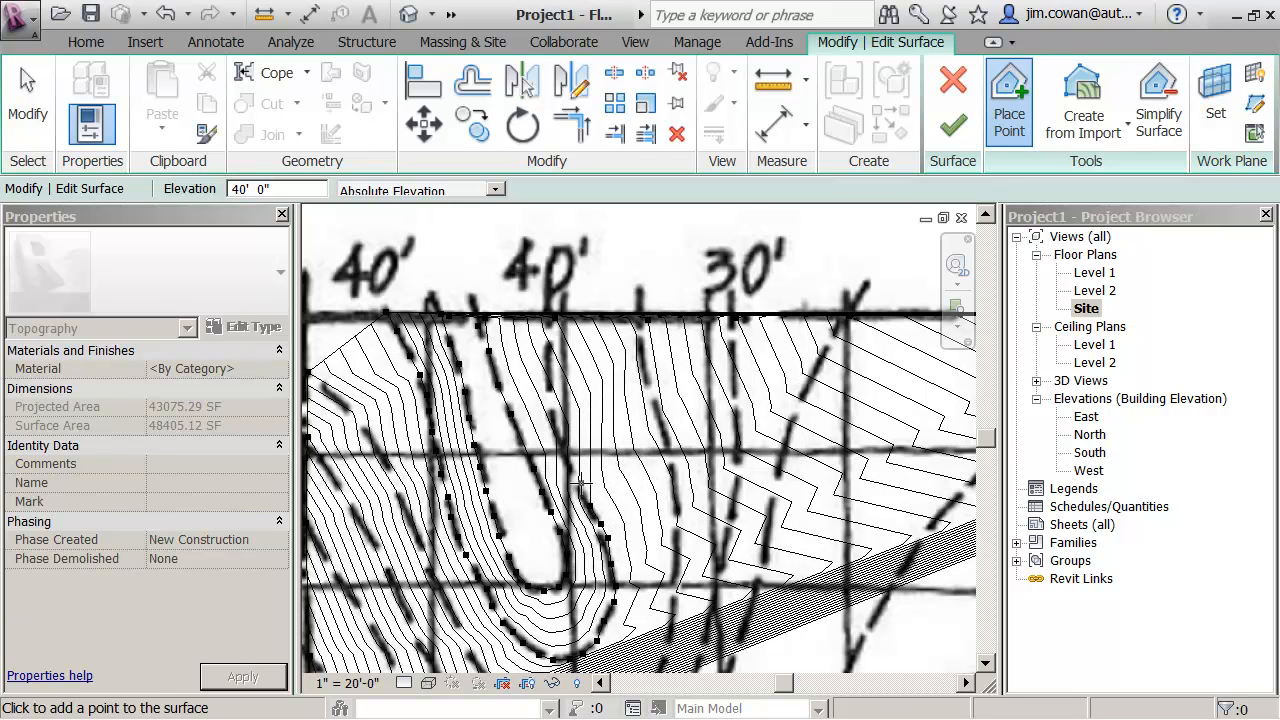
pyautogui.click(580, 483)
pyautogui.click(568, 459)
pyautogui.click(558, 430)
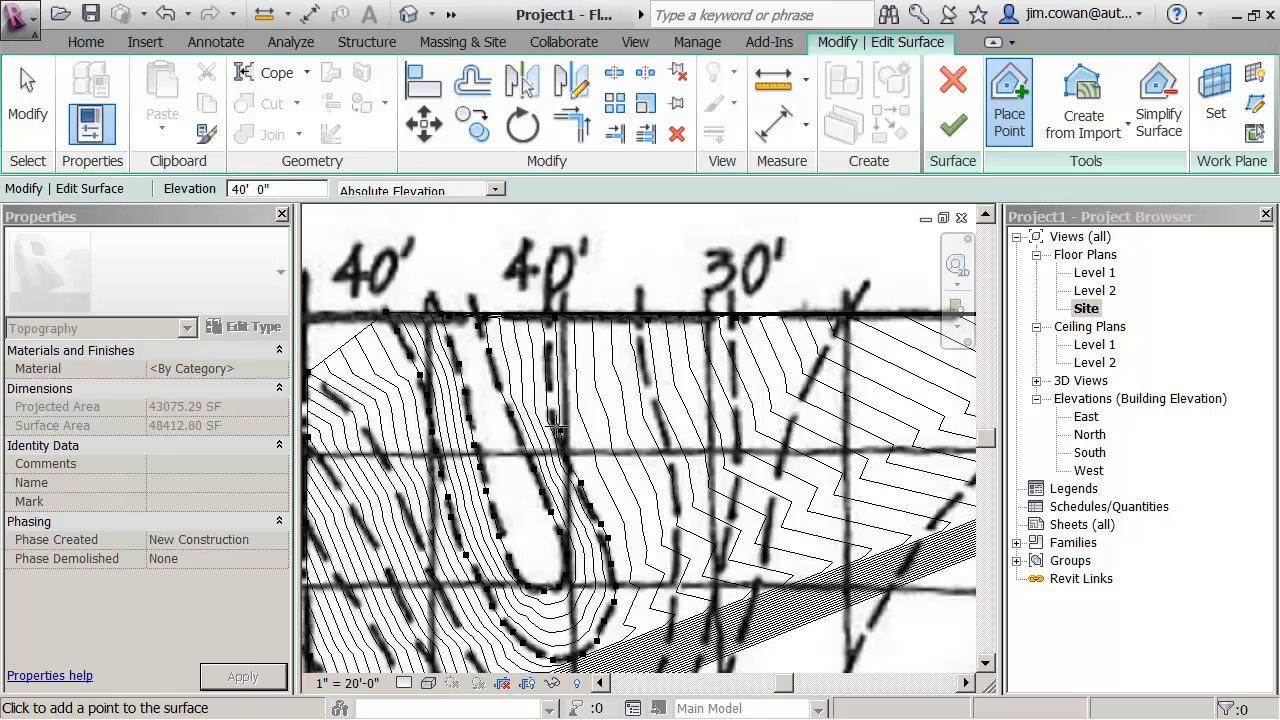
pyautogui.click(553, 406)
pyautogui.click(550, 388)
pyautogui.click(549, 372)
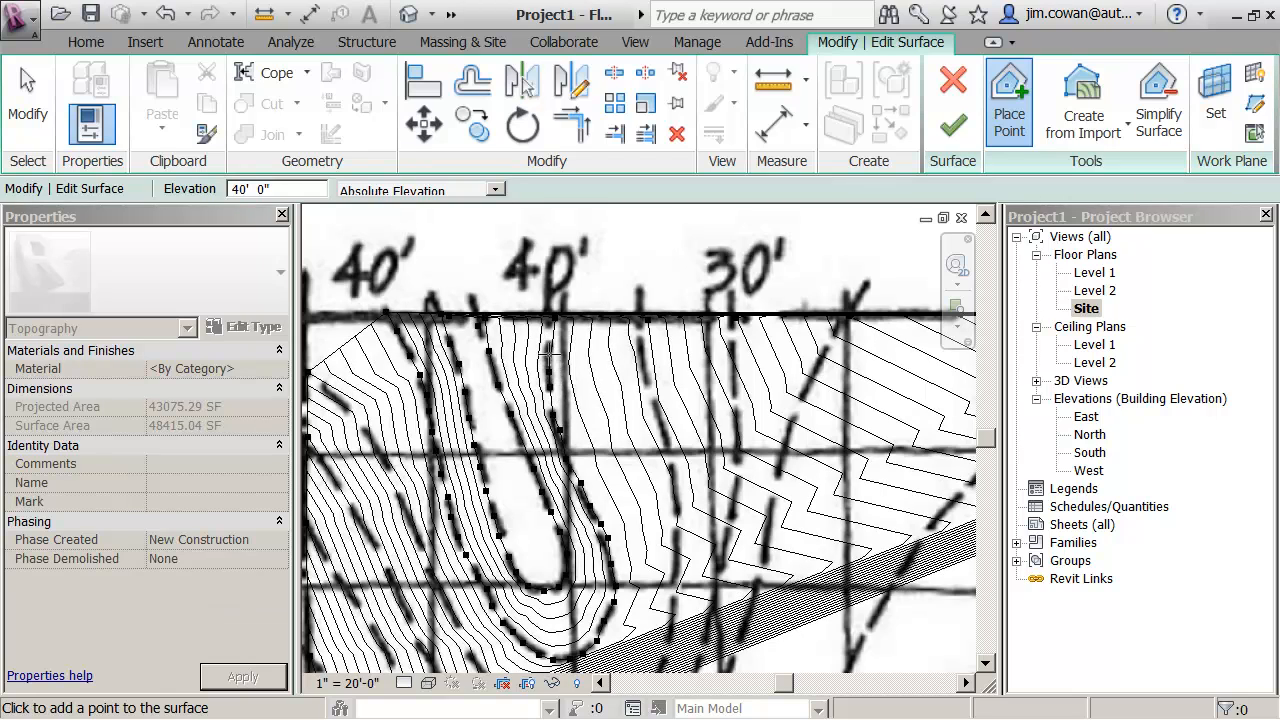
pyautogui.click(551, 352)
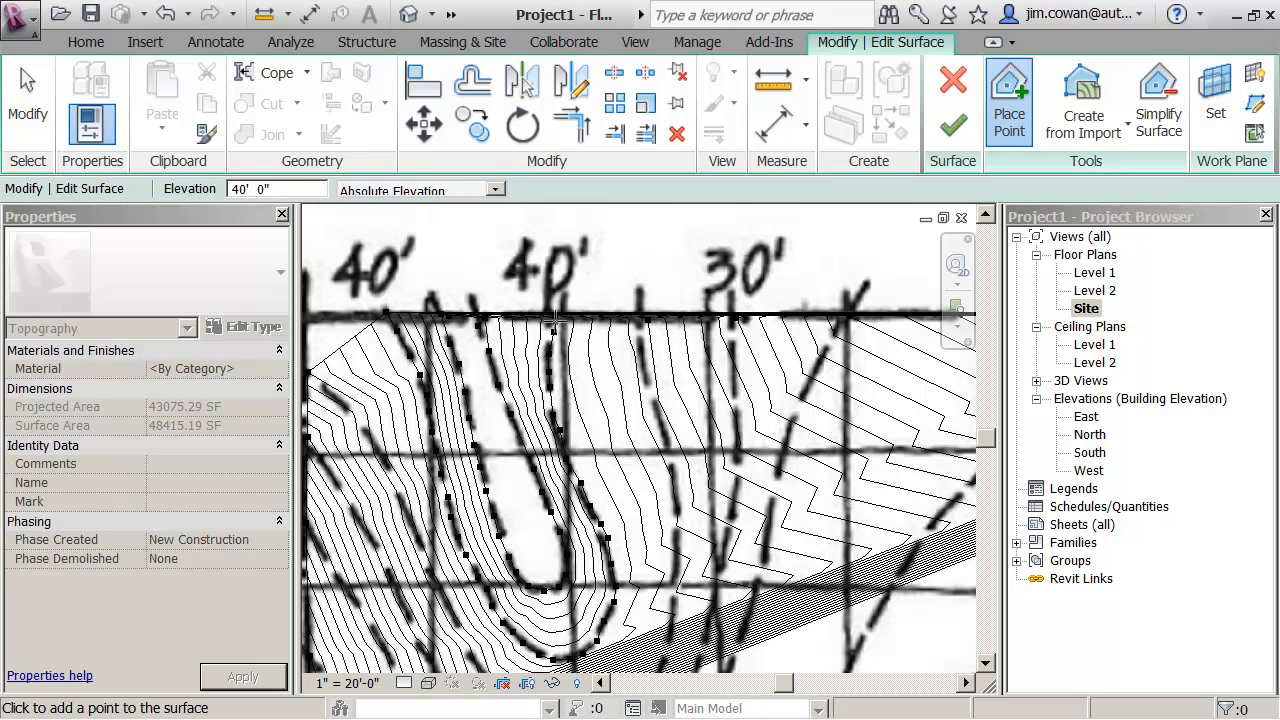
pyautogui.click(551, 318)
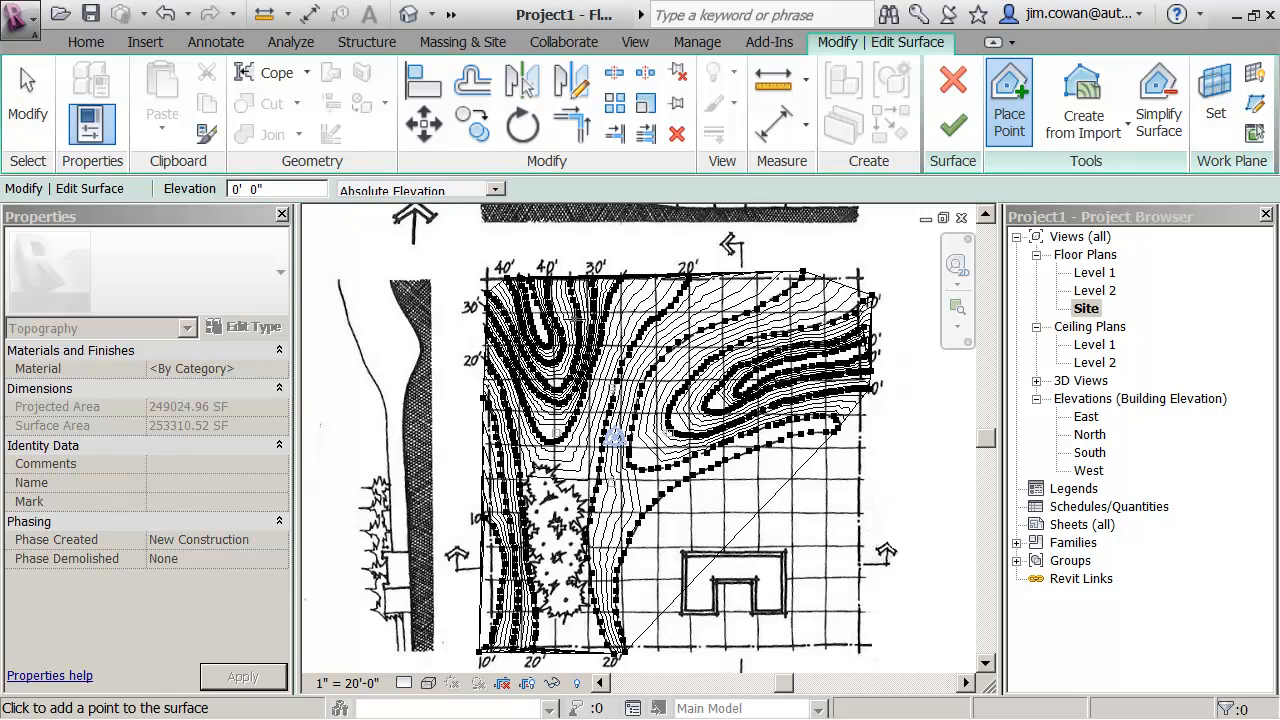
# - Move the 40' and 35' boundary points near the northwest corner outward, beyond the site's north and west edges
pyautogui.scroll(3, 531, 295)
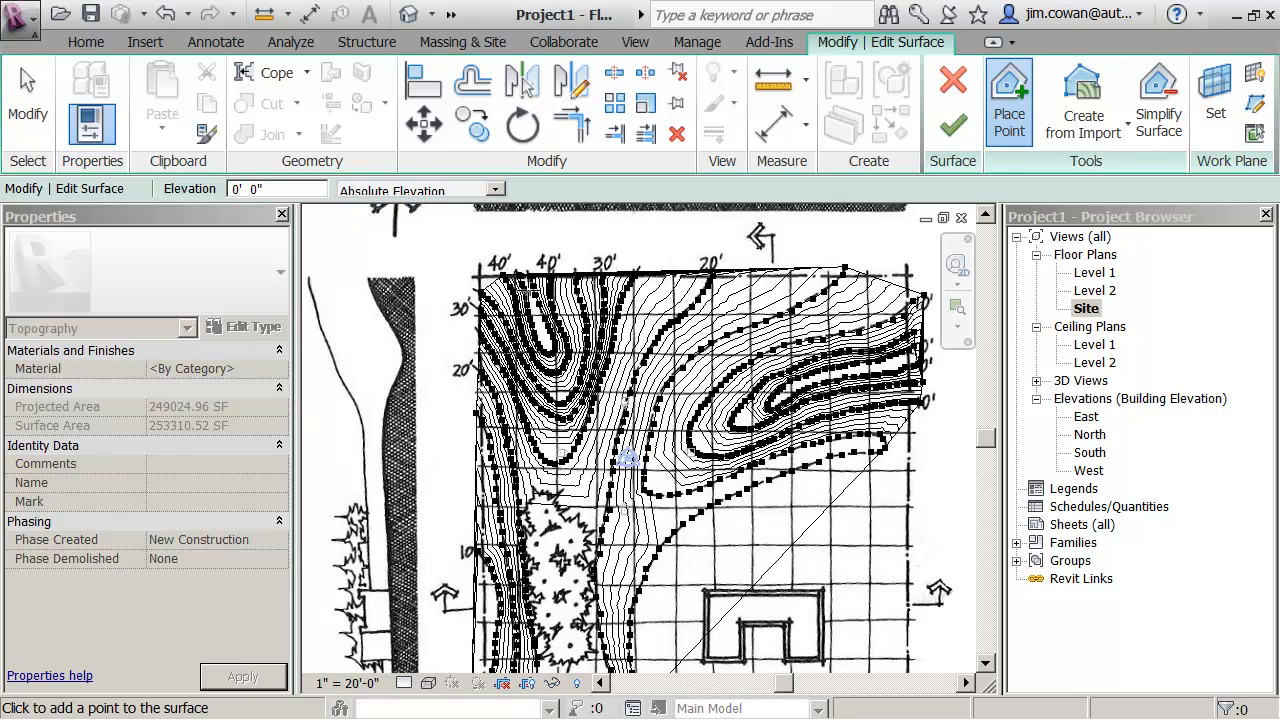
pyautogui.scroll(5, 531, 282)
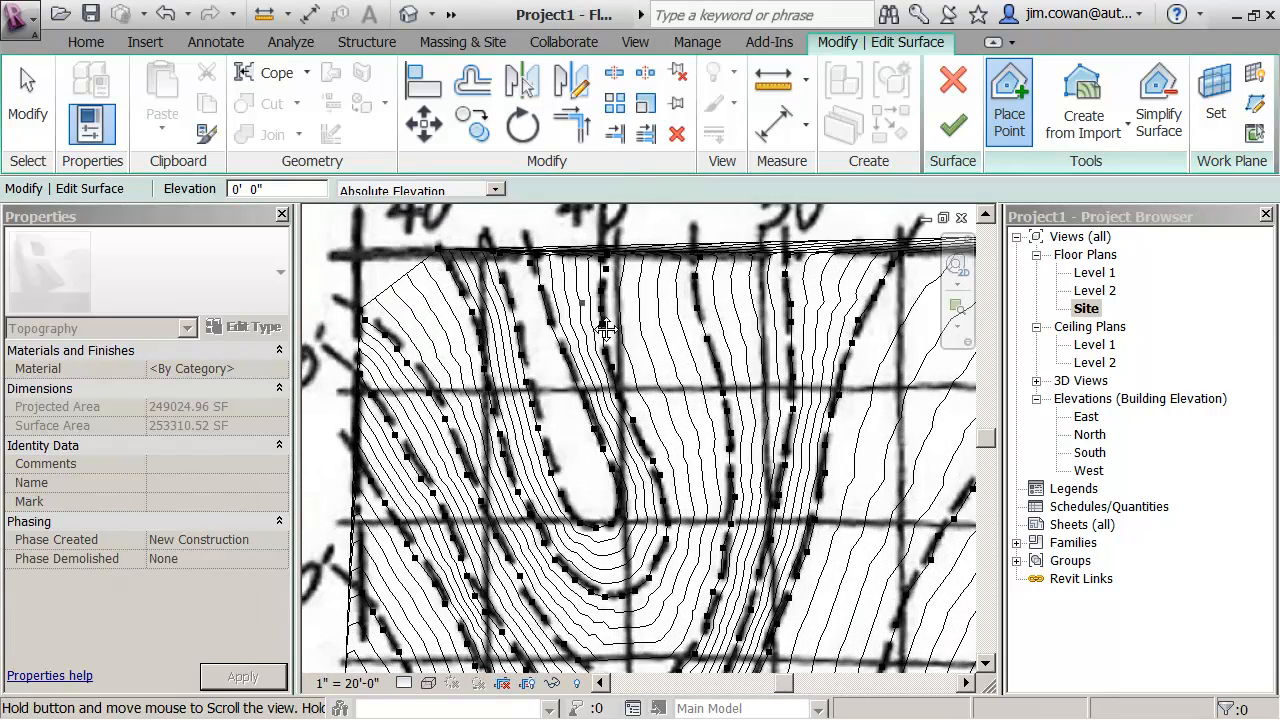
pyautogui.moveTo(606, 334); pyautogui.dragTo(832, 466, button='middle')
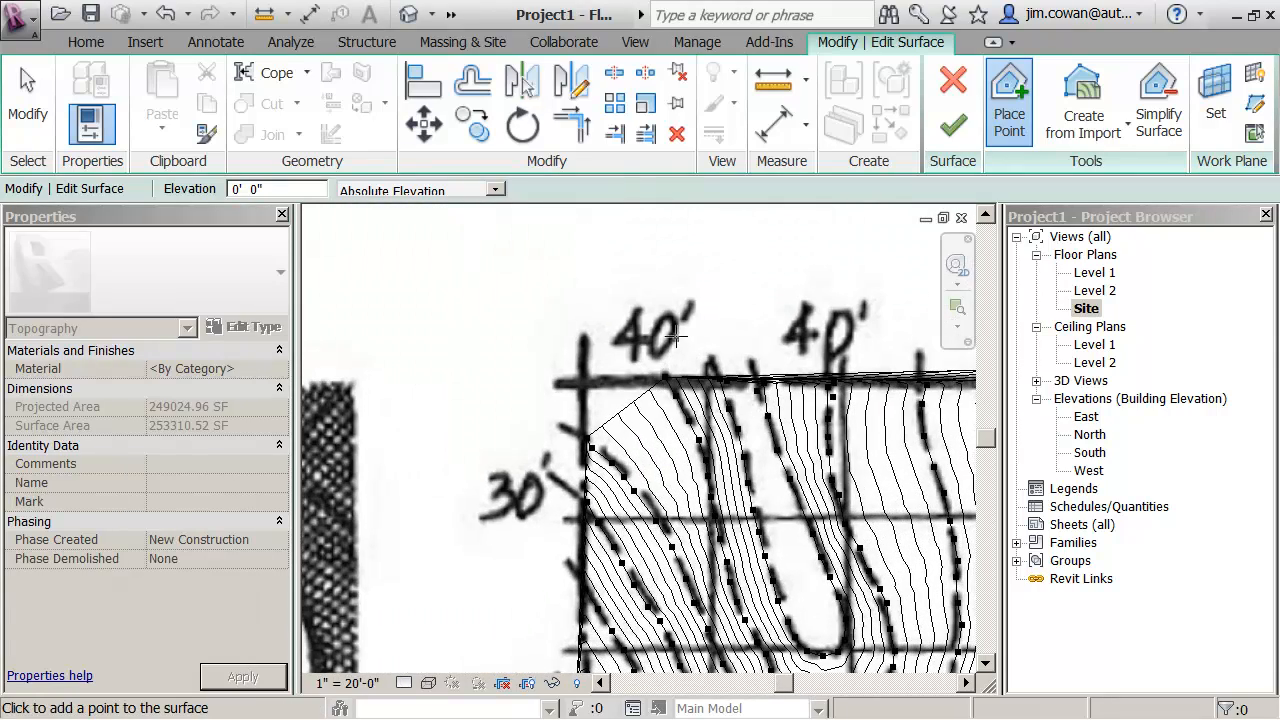
pyautogui.press('Escape')
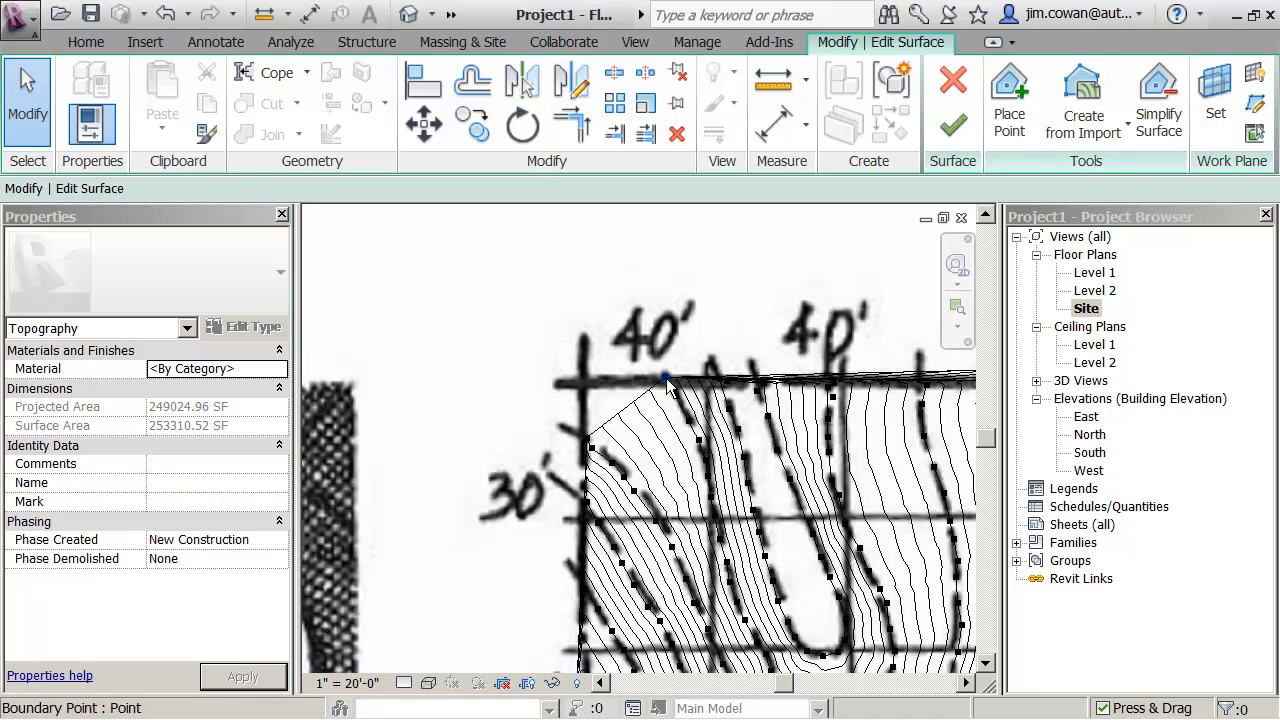
pyautogui.click(666, 376)
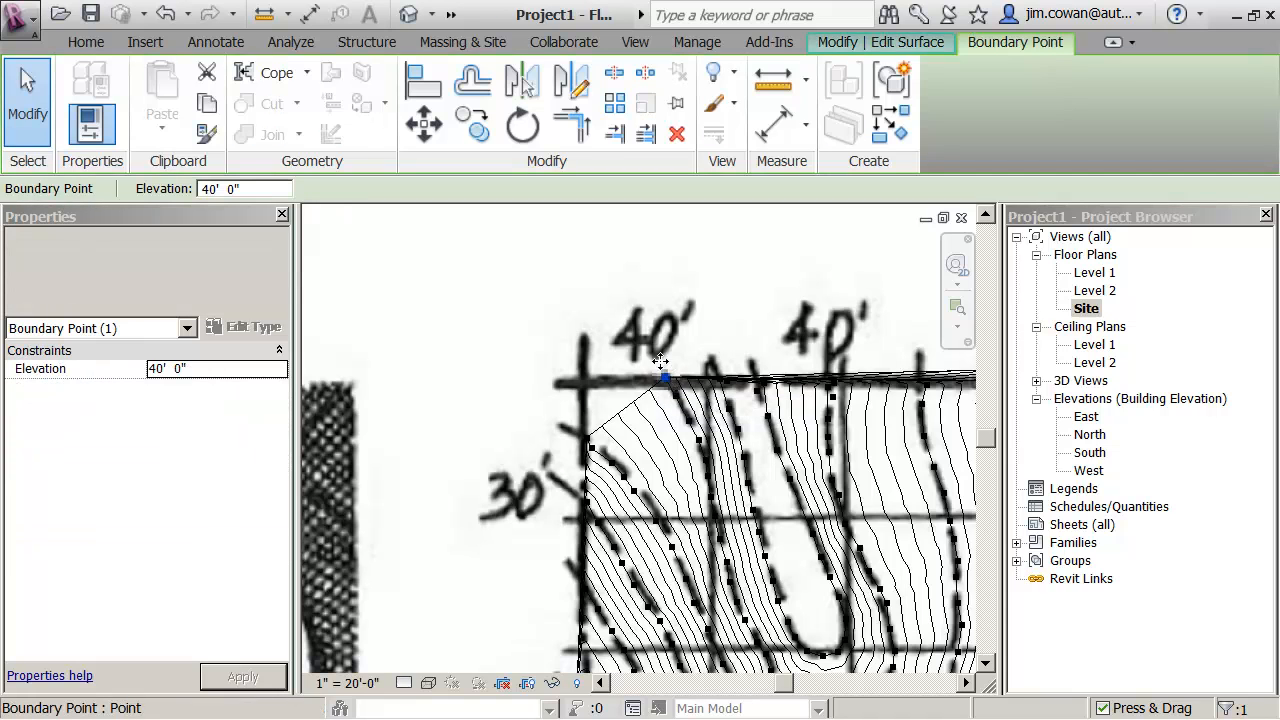
pyautogui.moveTo(666, 376); pyautogui.dragTo(625, 321)
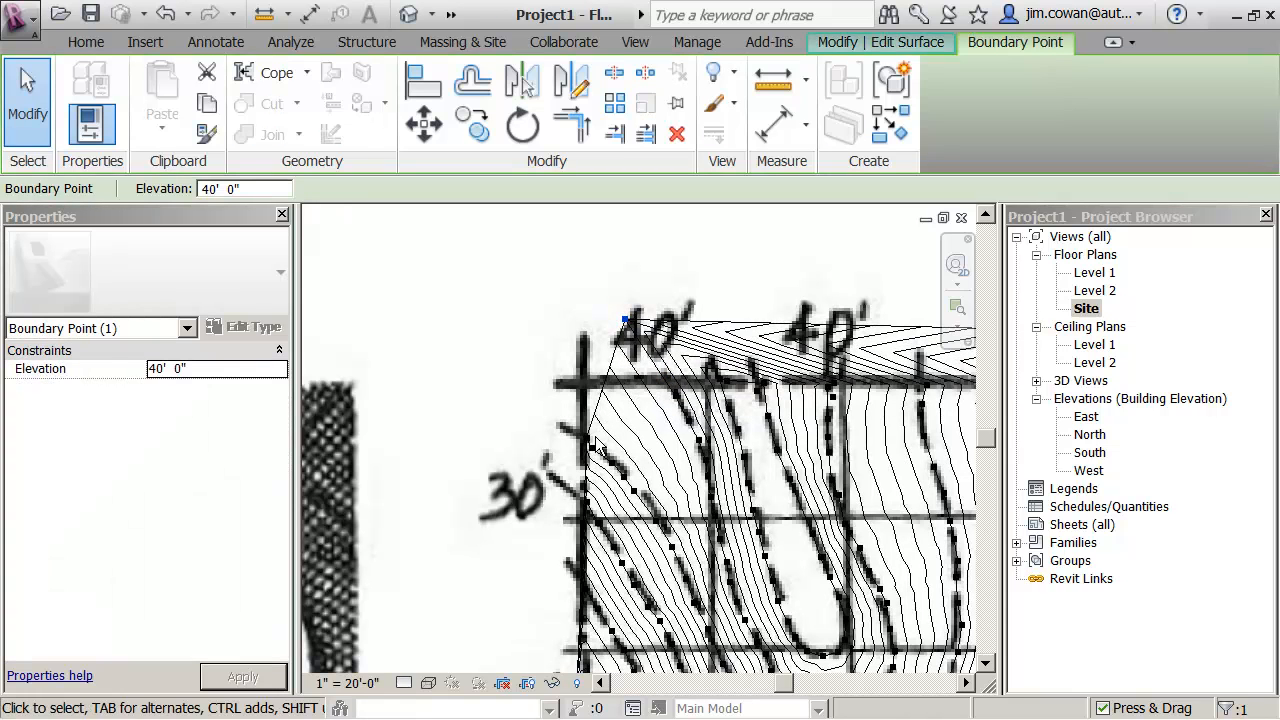
pyautogui.moveTo(587, 441); pyautogui.dragTo(531, 407)
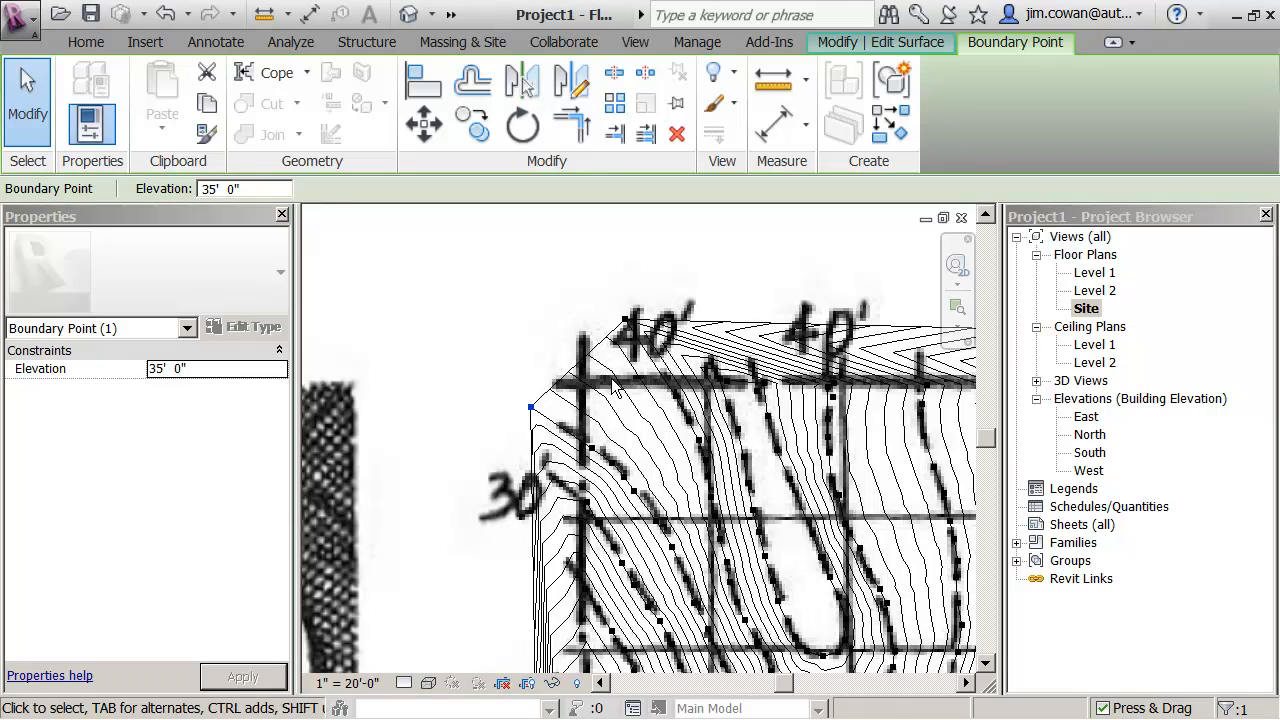
# - Set the elevation of the selected boundary point outside the northwest corner to 47'
pyautogui.scroll(-1, 636, 430)
pyautogui.moveTo(646, 436); pyautogui.dragTo(514, 305, button='middle')
pyautogui.scroll(-1, 601, 401)
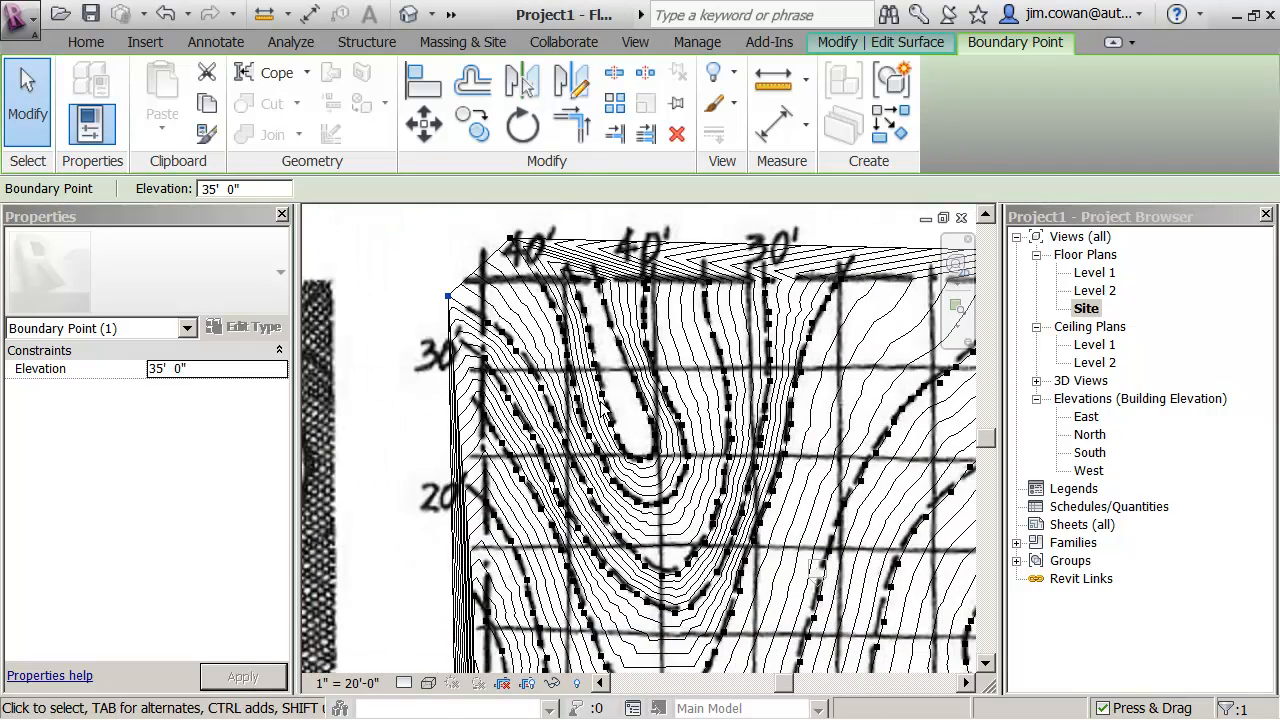
pyautogui.moveTo(596, 363); pyautogui.dragTo(581, 419, button='middle')
pyautogui.scroll(1, 582, 421)
pyautogui.scroll(1, 513, 290)
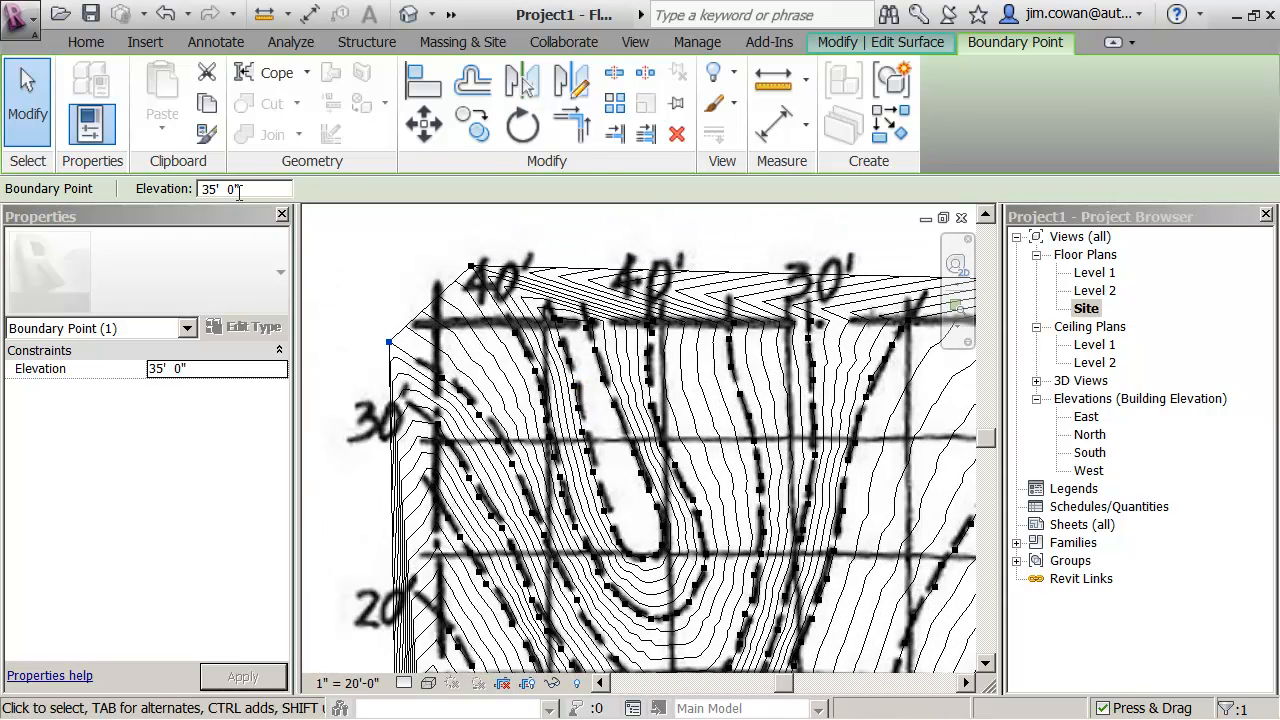
pyautogui.click(926, 43)
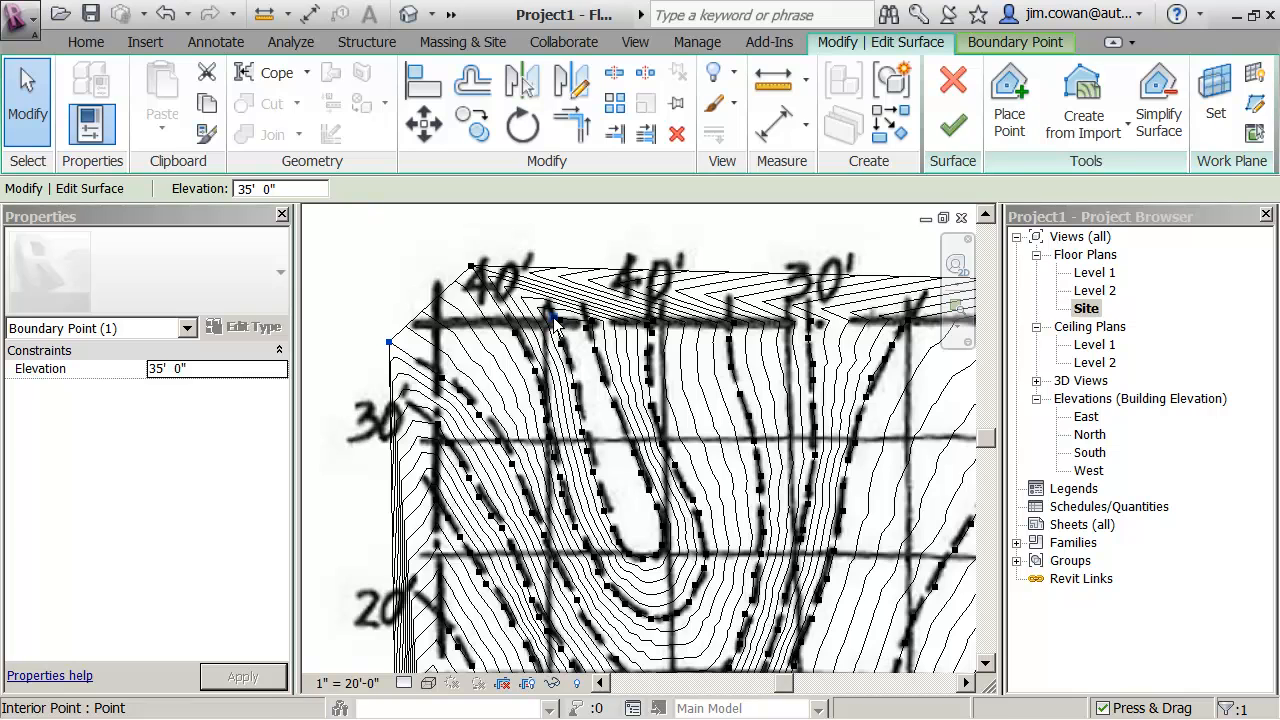
pyautogui.moveTo(414, 260); pyautogui.dragTo(366, 244, button='middle')
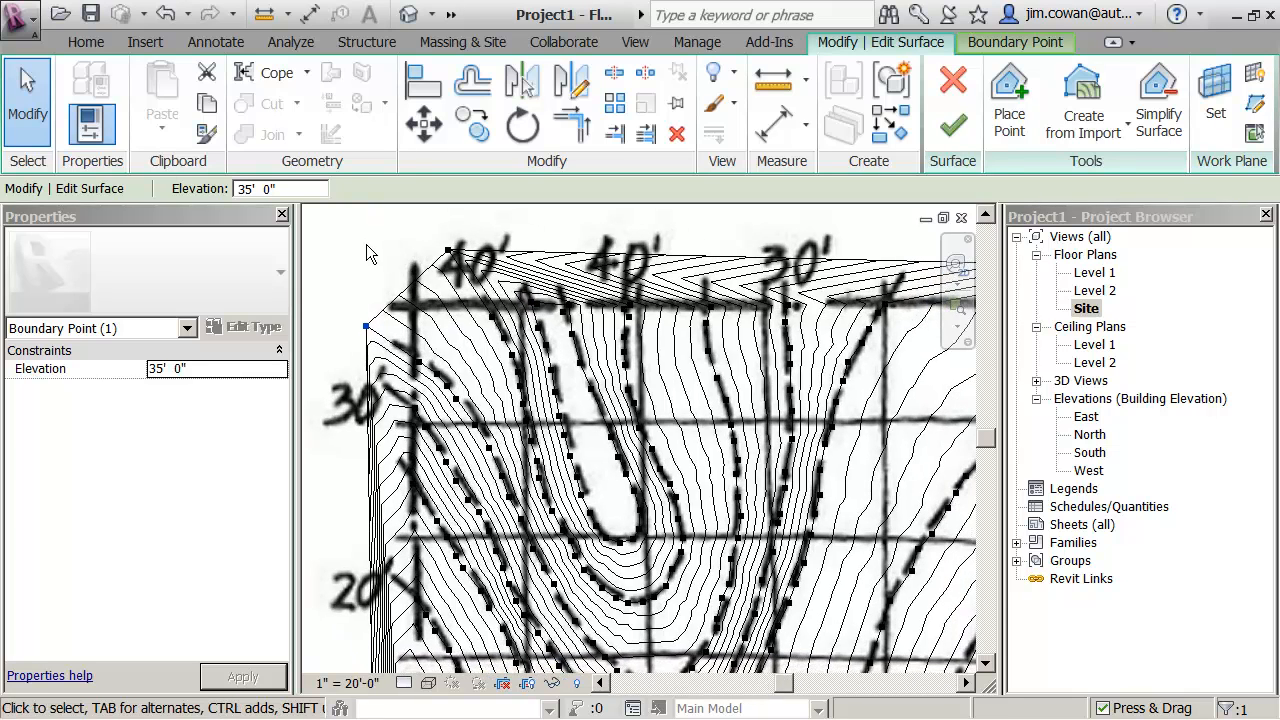
pyautogui.scroll(-1, 366, 246)
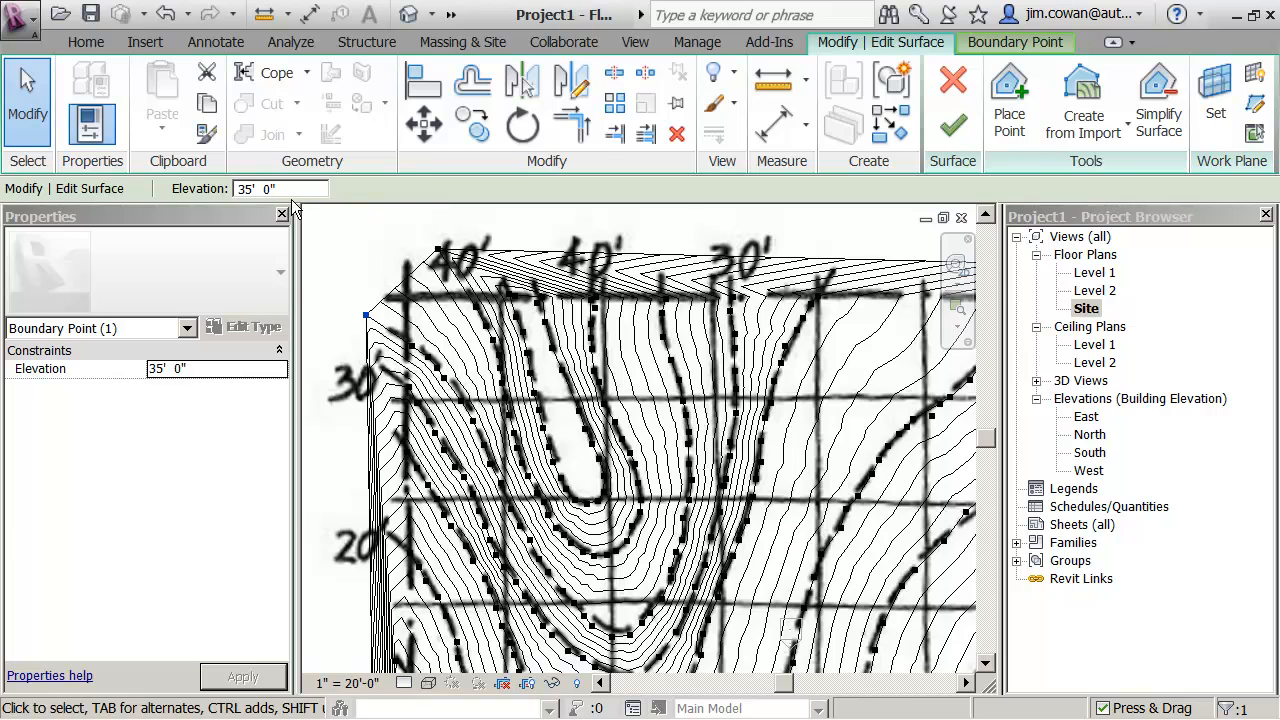
pyautogui.moveTo(253, 189); pyautogui.dragTo(236, 192)
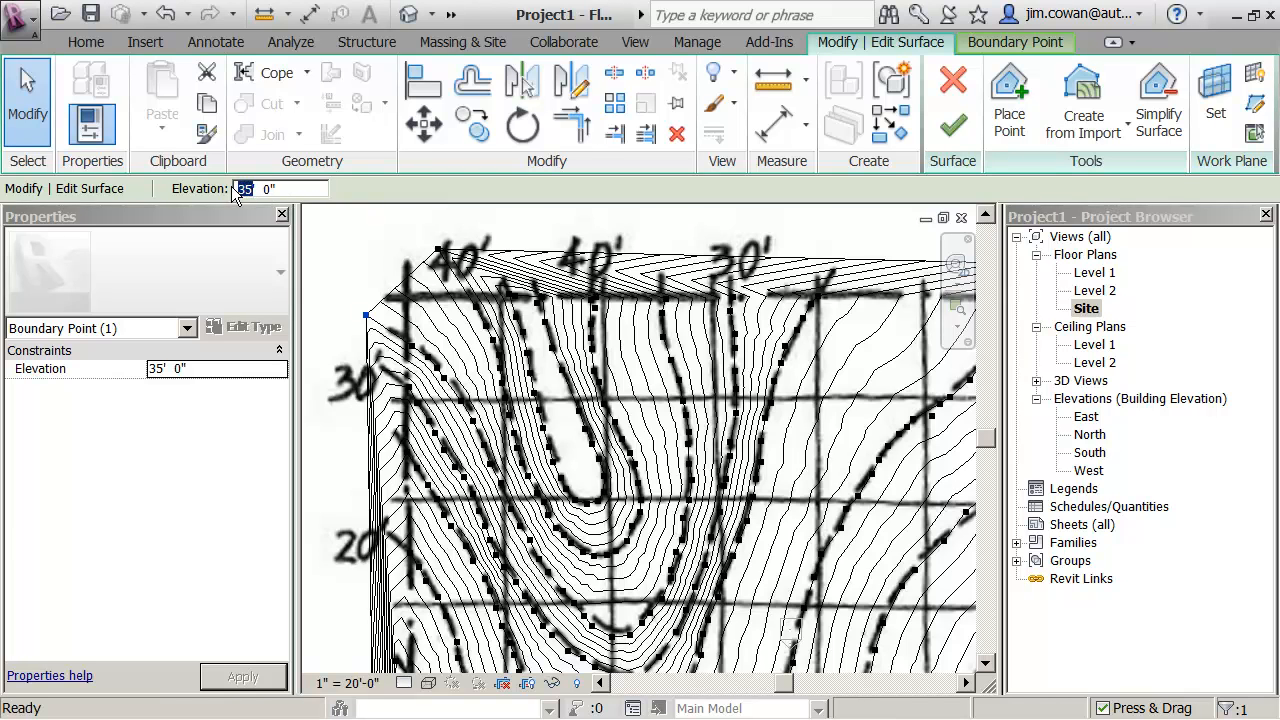
pyautogui.write('47')
pyautogui.press('Return')
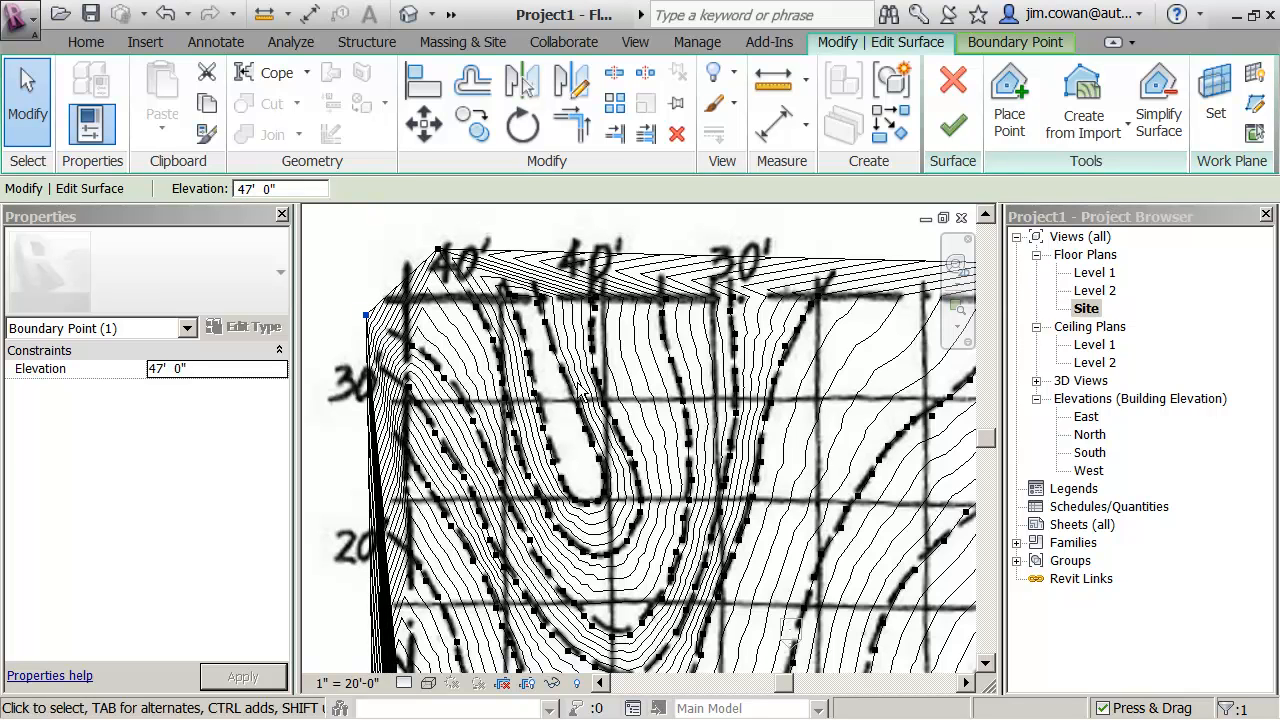
# - Place points at 47' elevation up the middle of the innermost U-shaped northwest contour, from its bend past the north boundary
pyautogui.click(585, 478)
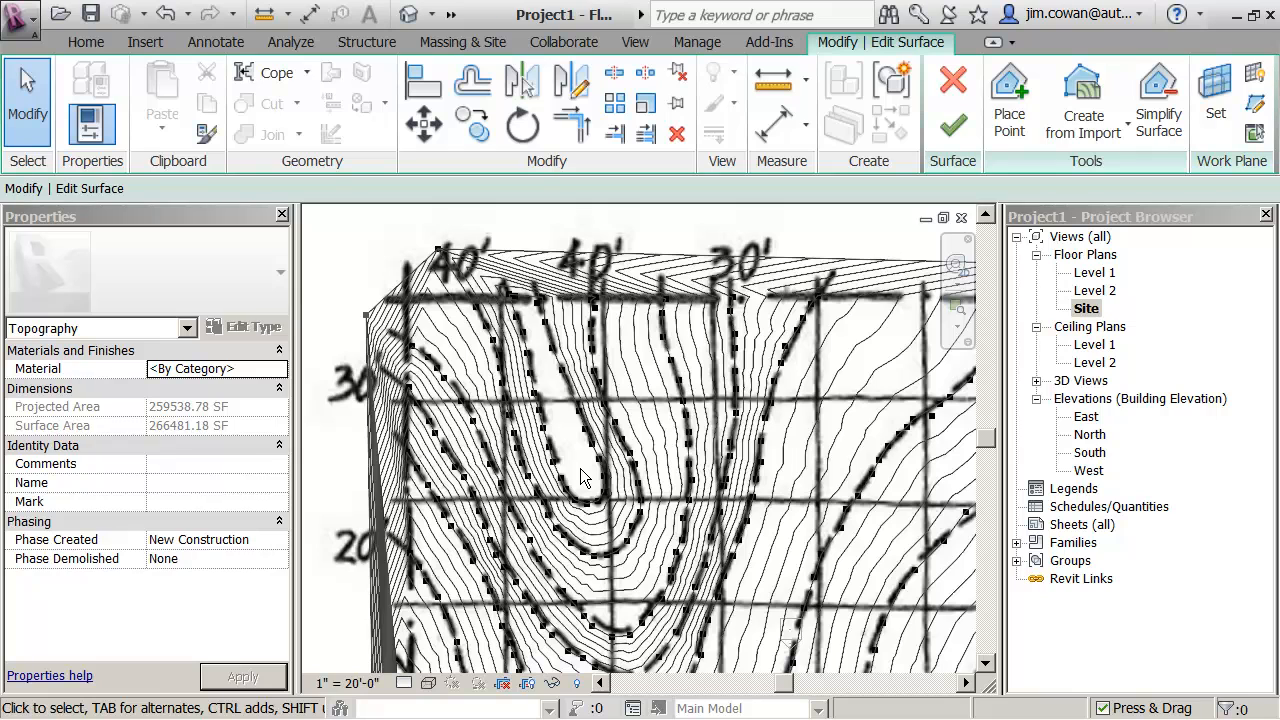
pyautogui.click(1001, 131)
pyautogui.click(250, 189)
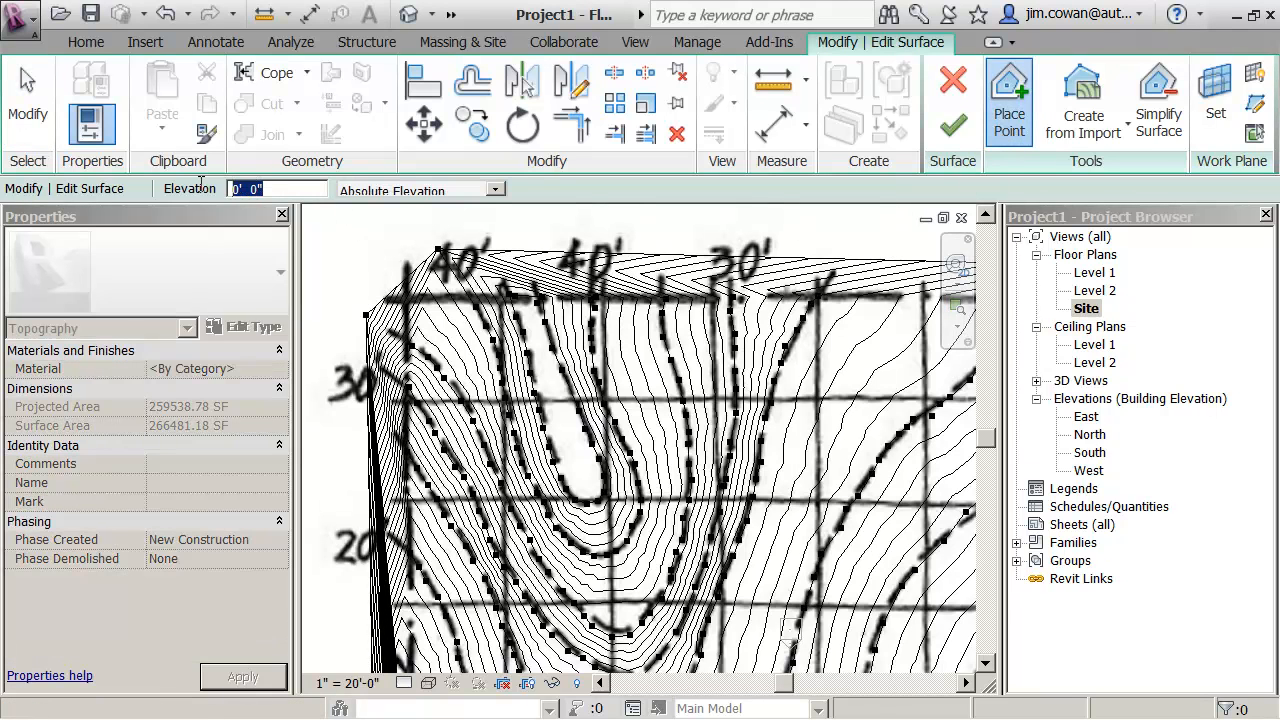
pyautogui.write('47')
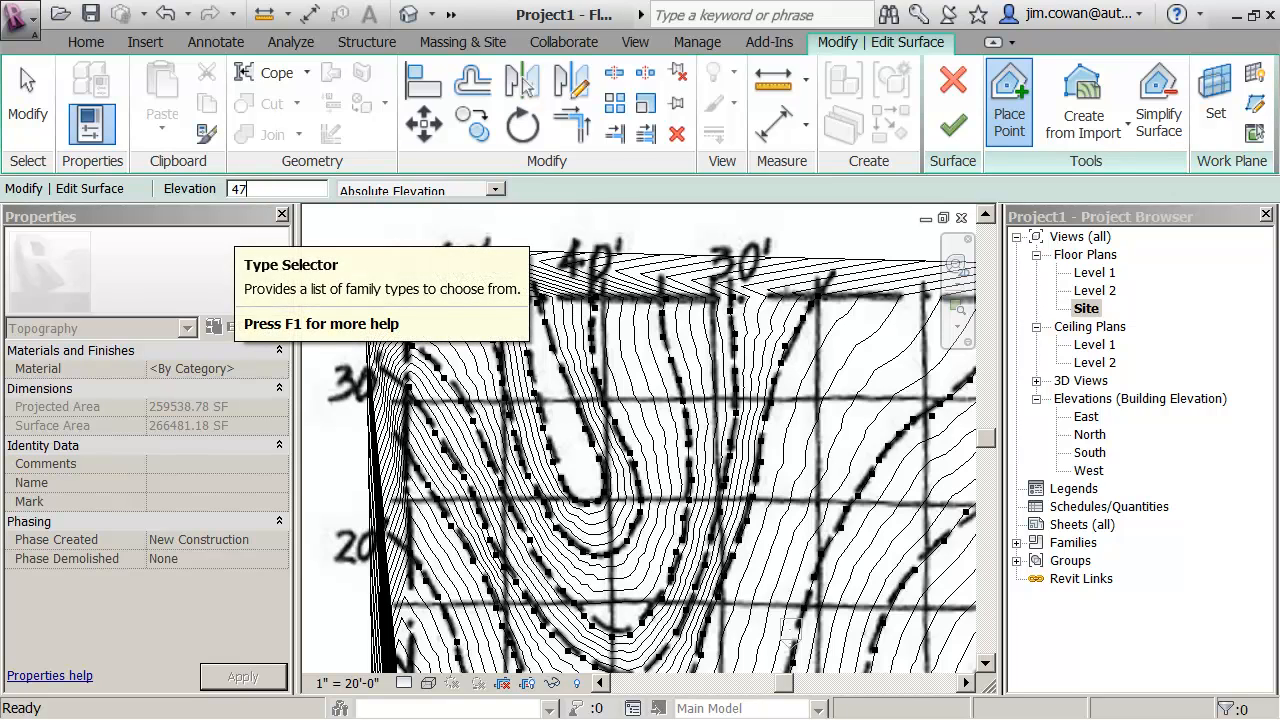
pyautogui.press('Return')
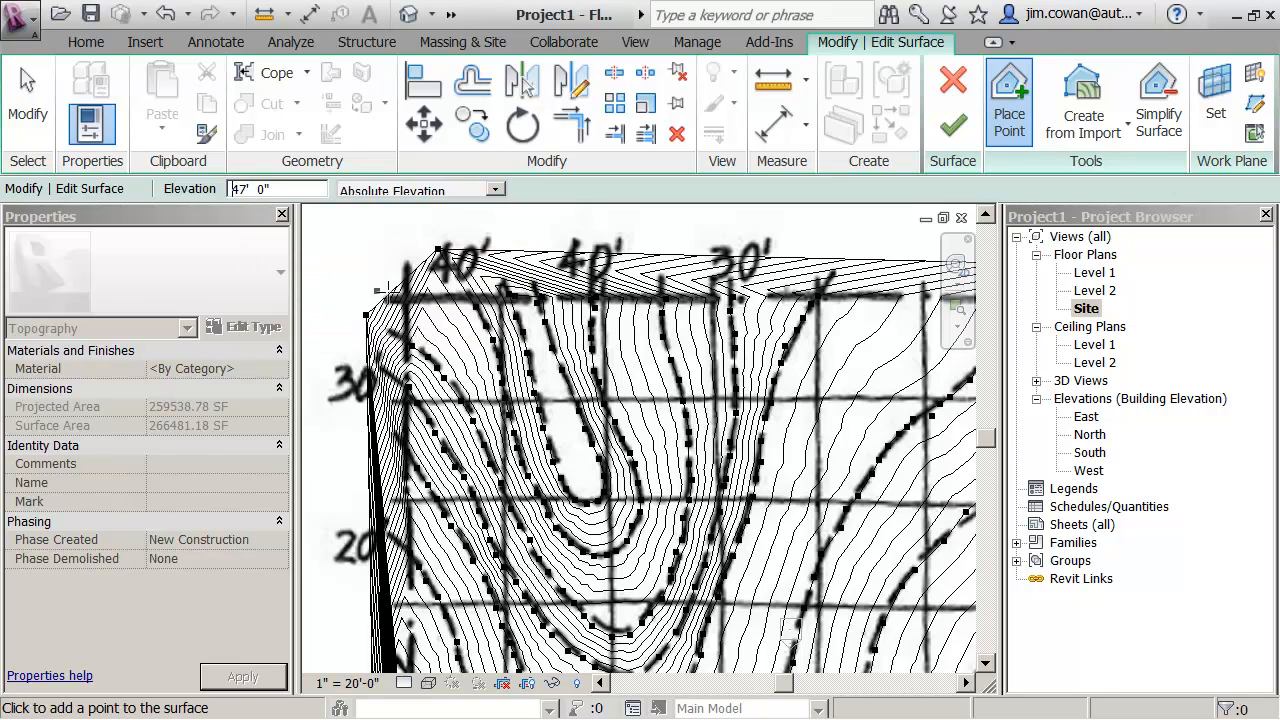
pyautogui.click(579, 461)
pyautogui.click(570, 440)
pyautogui.click(576, 453)
pyautogui.click(556, 404)
pyautogui.click(548, 386)
pyautogui.click(549, 375)
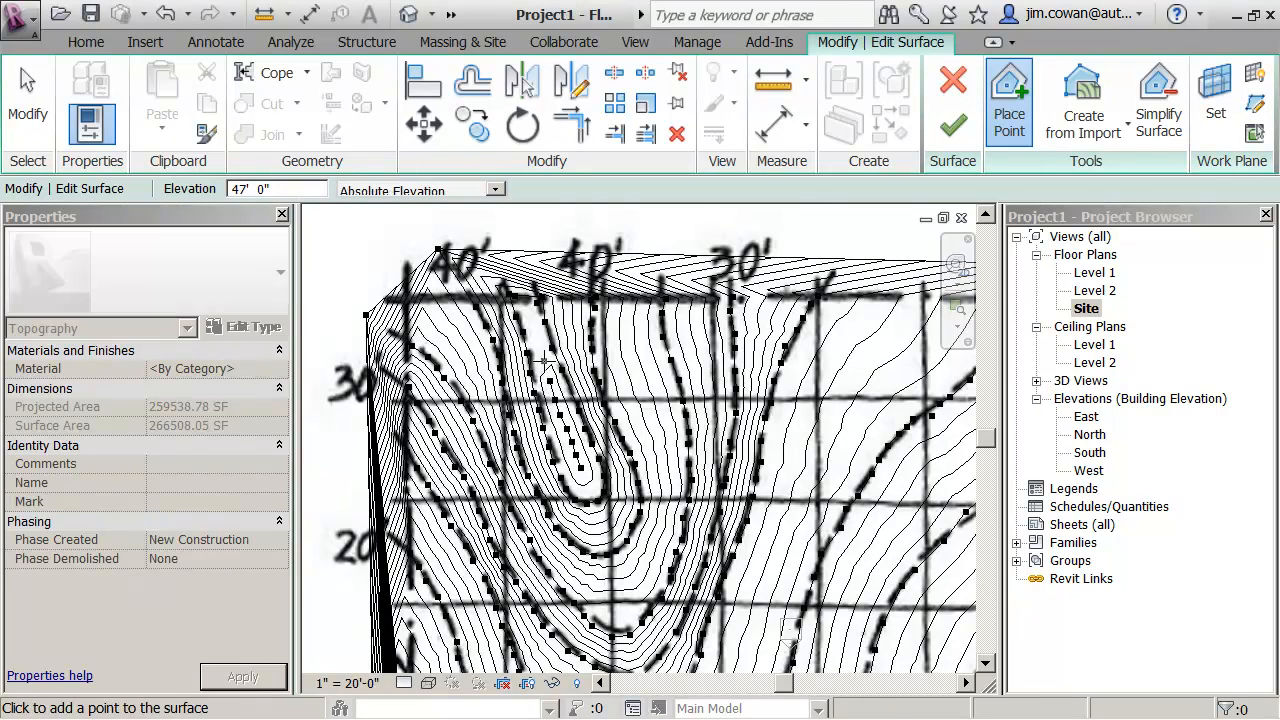
pyautogui.click(545, 360)
pyautogui.click(541, 347)
pyautogui.click(535, 326)
pyautogui.click(521, 283)
pyautogui.click(521, 274)
# - Stop placing points and move the boundary point at the northeast outward, past the site's northeast corner
pyautogui.scroll(-2, 530, 398)
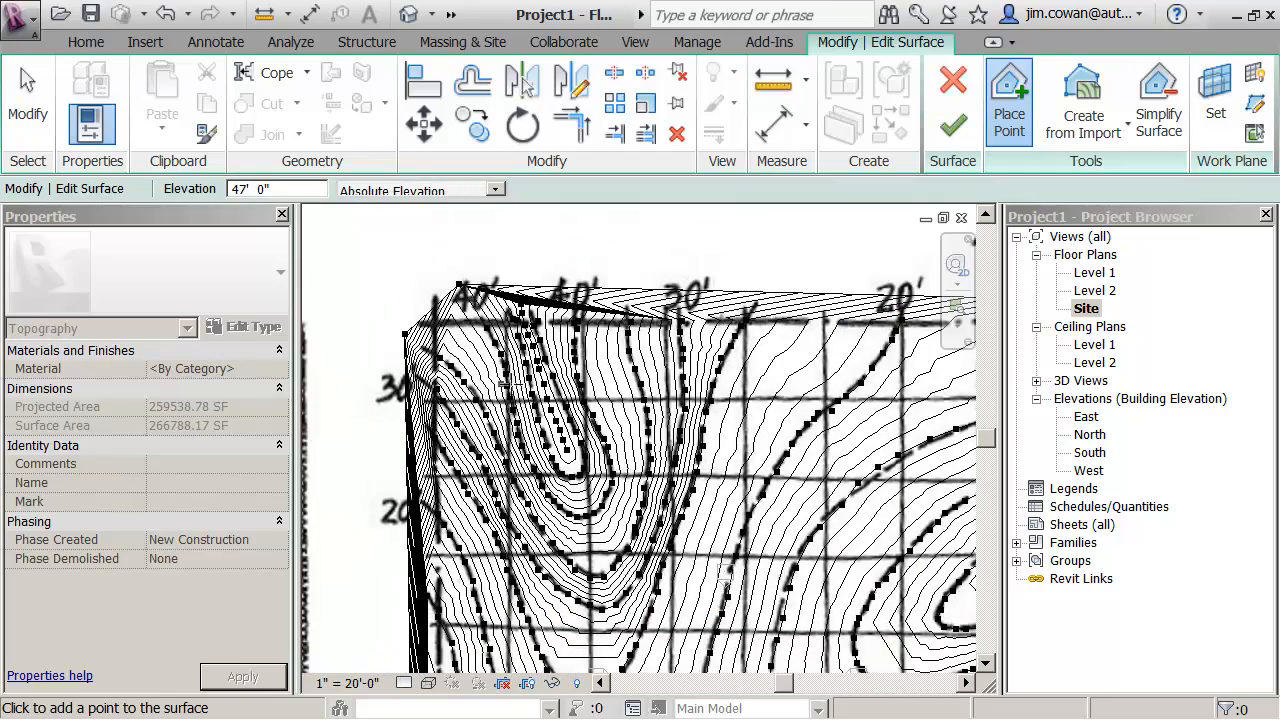
pyautogui.moveTo(647, 458); pyautogui.dragTo(570, 290, button='middle')
pyautogui.scroll(-4, 570, 289)
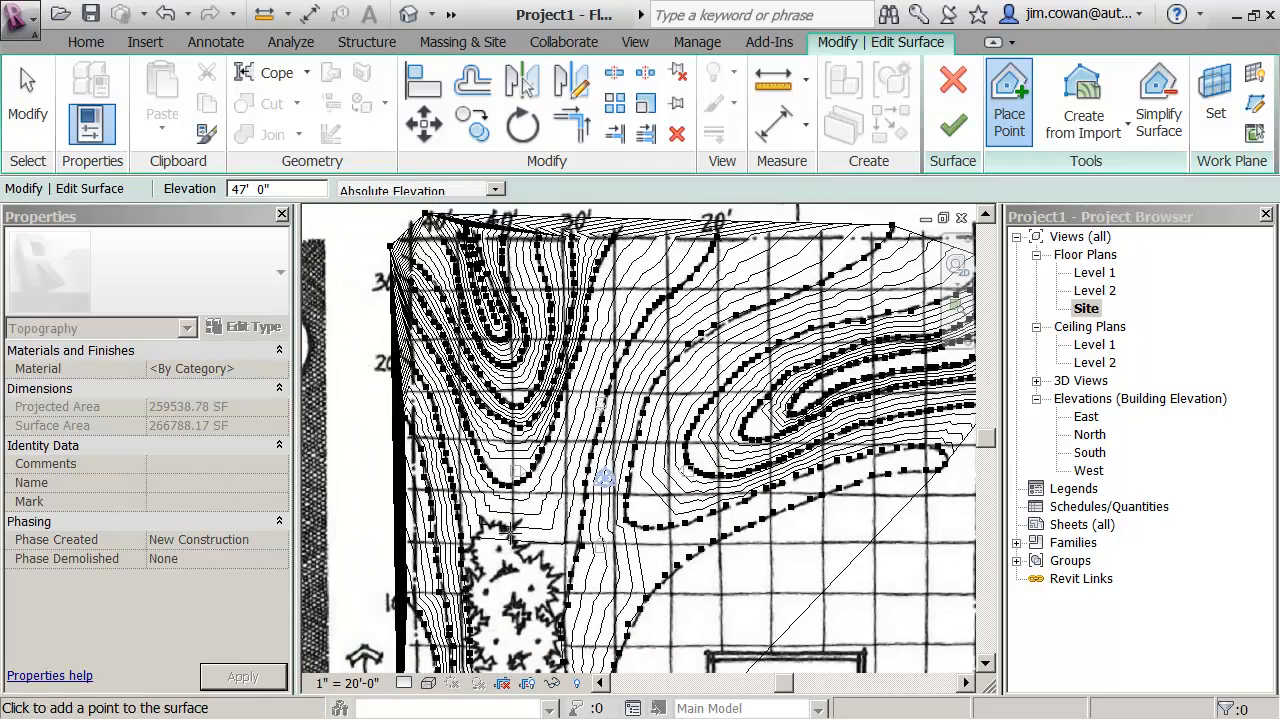
pyautogui.scroll(-1, 515, 535)
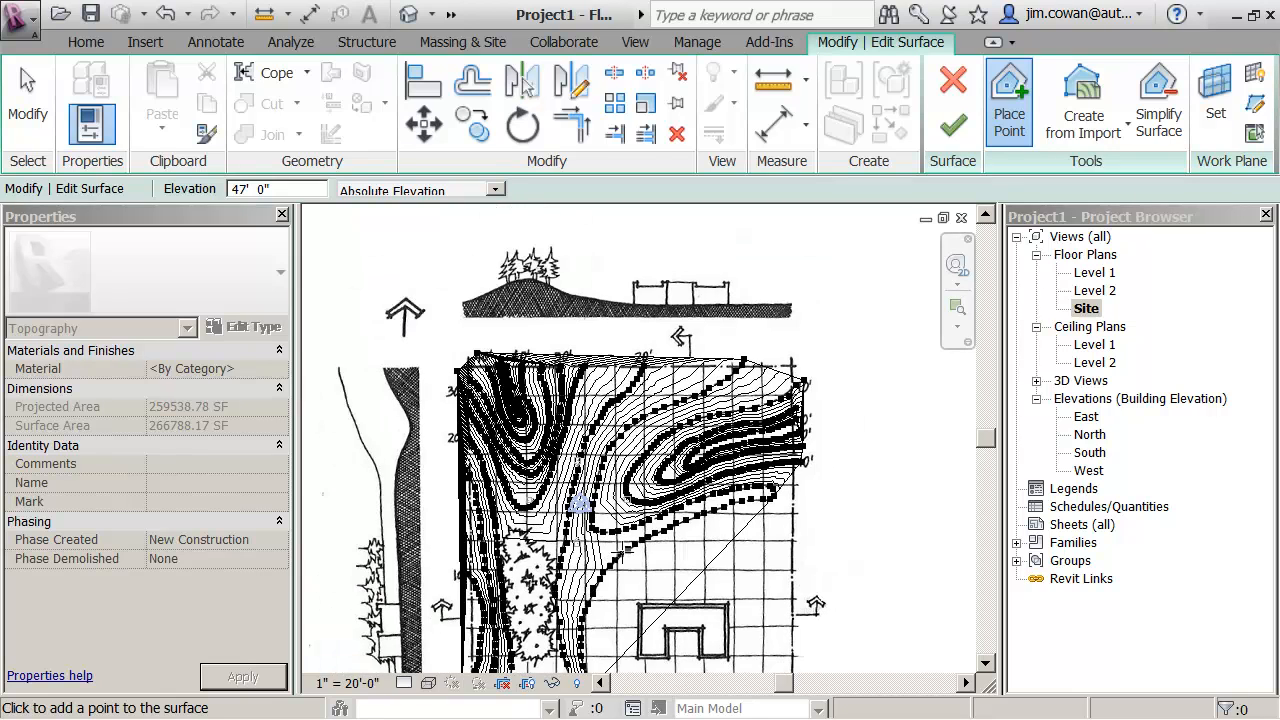
pyautogui.moveTo(640, 546); pyautogui.dragTo(699, 485, button='middle')
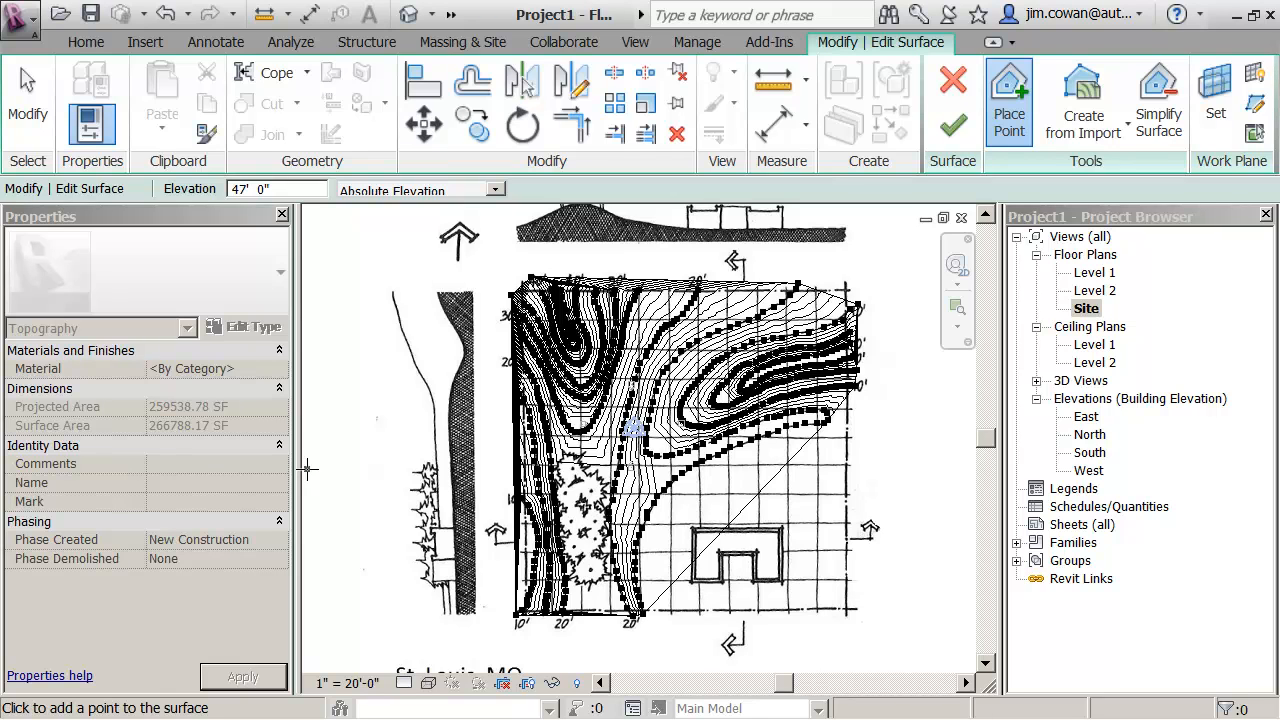
pyautogui.press('Escape')
pyautogui.scroll(1, 944, 500)
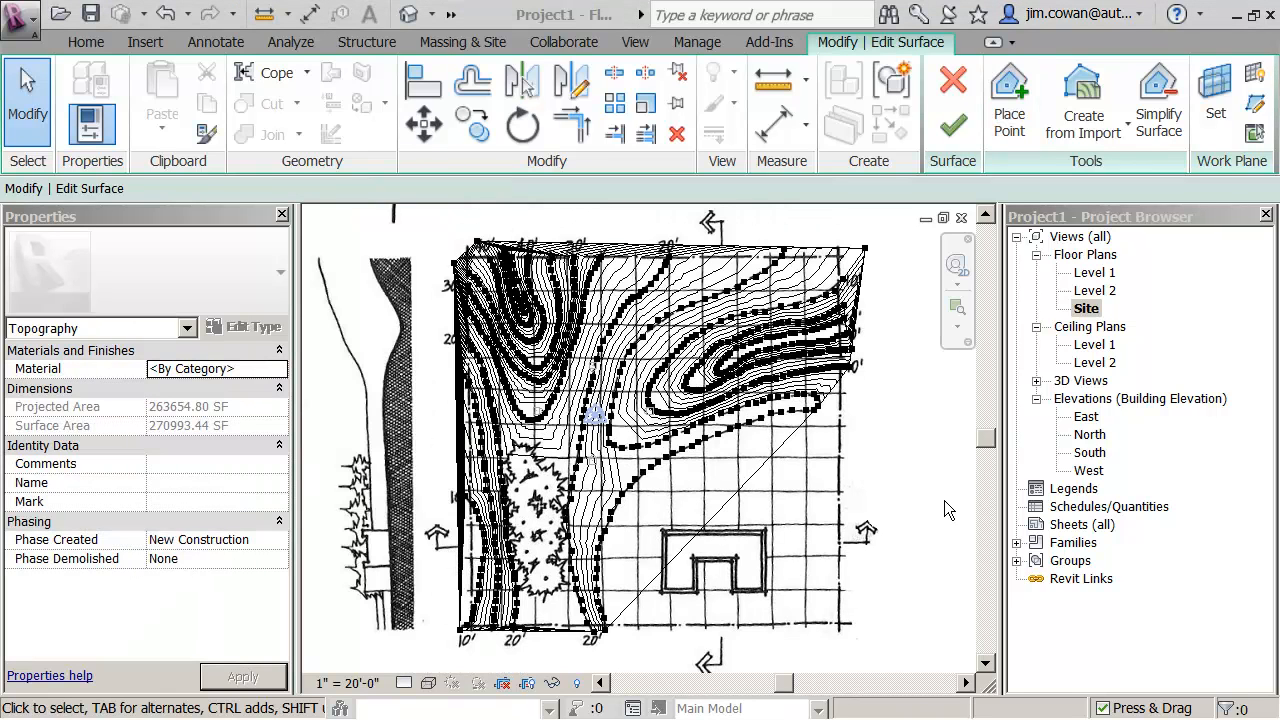
# - Start Place Point, preview the surface in the Hidden Line visual style and return the view to Wireframe
pyautogui.click(1008, 118)
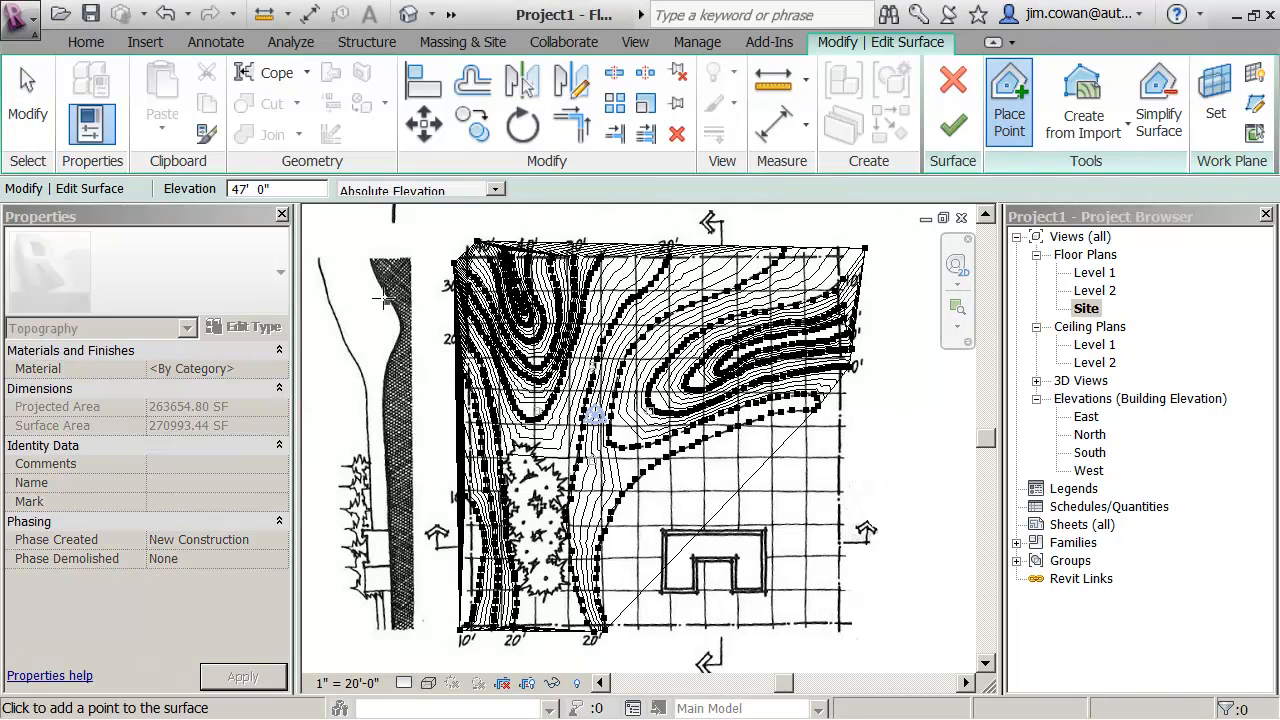
pyautogui.click(429, 683)
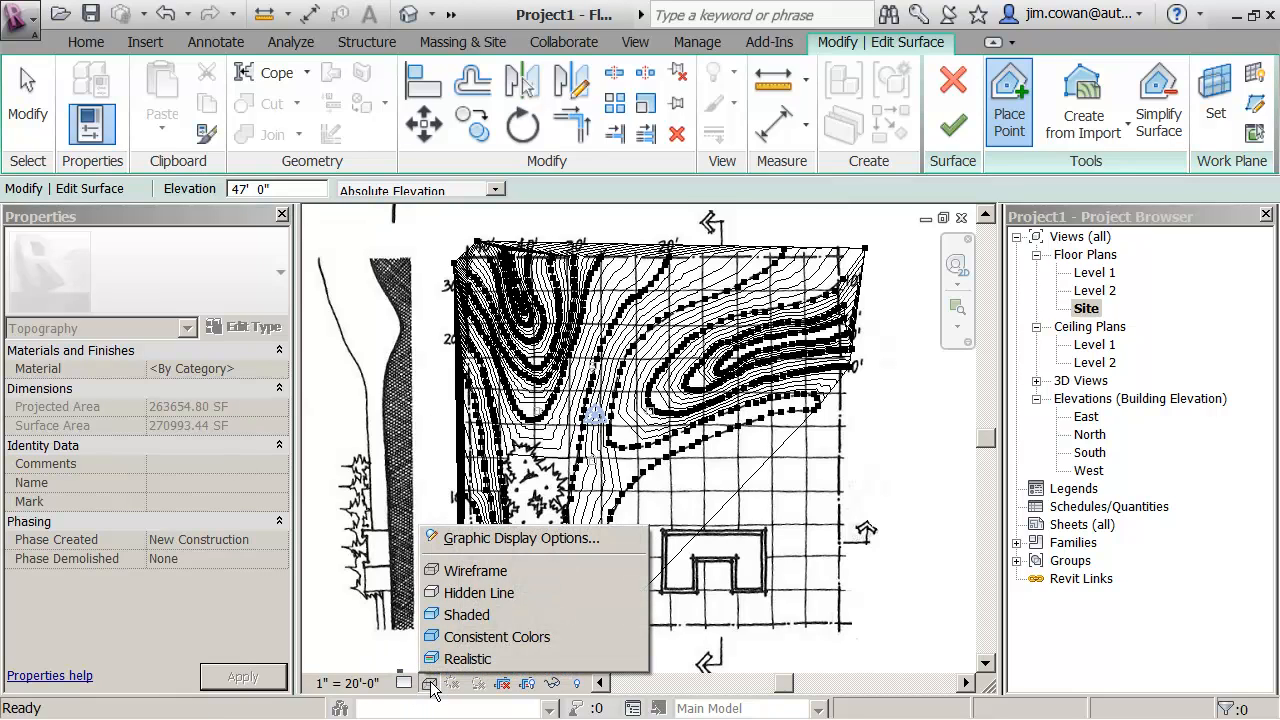
pyautogui.click(441, 594)
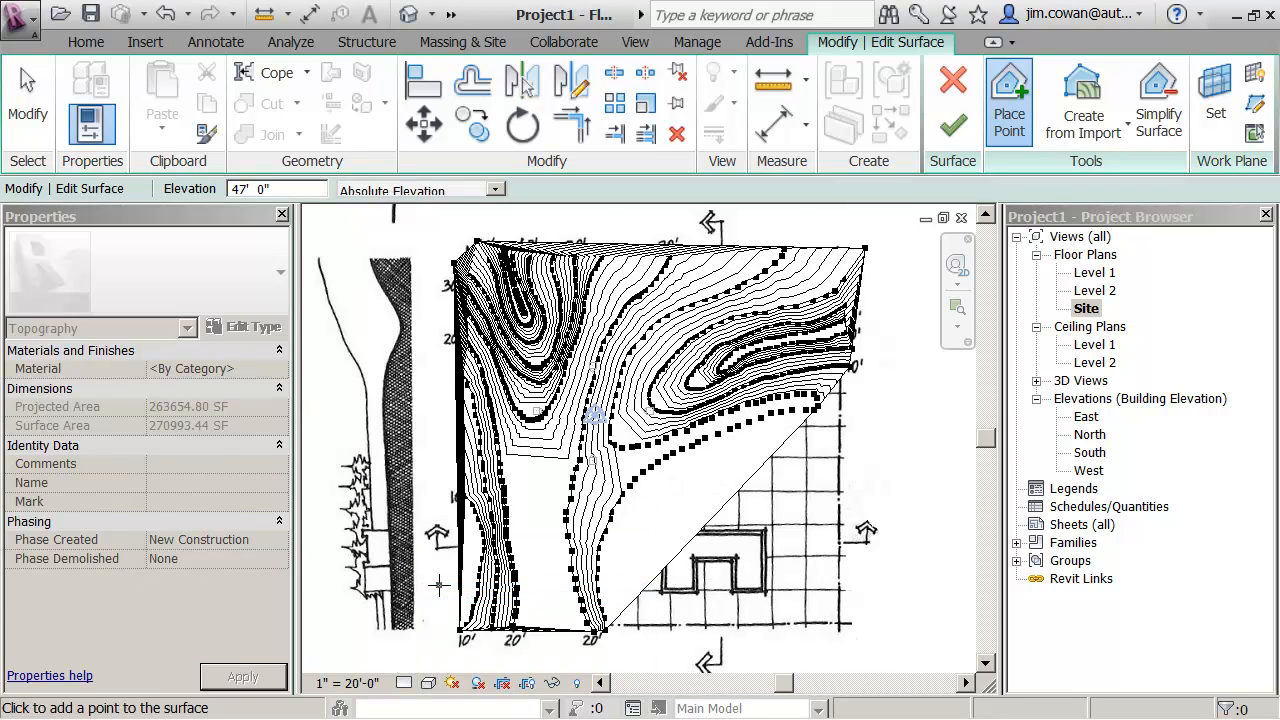
pyautogui.click(430, 684)
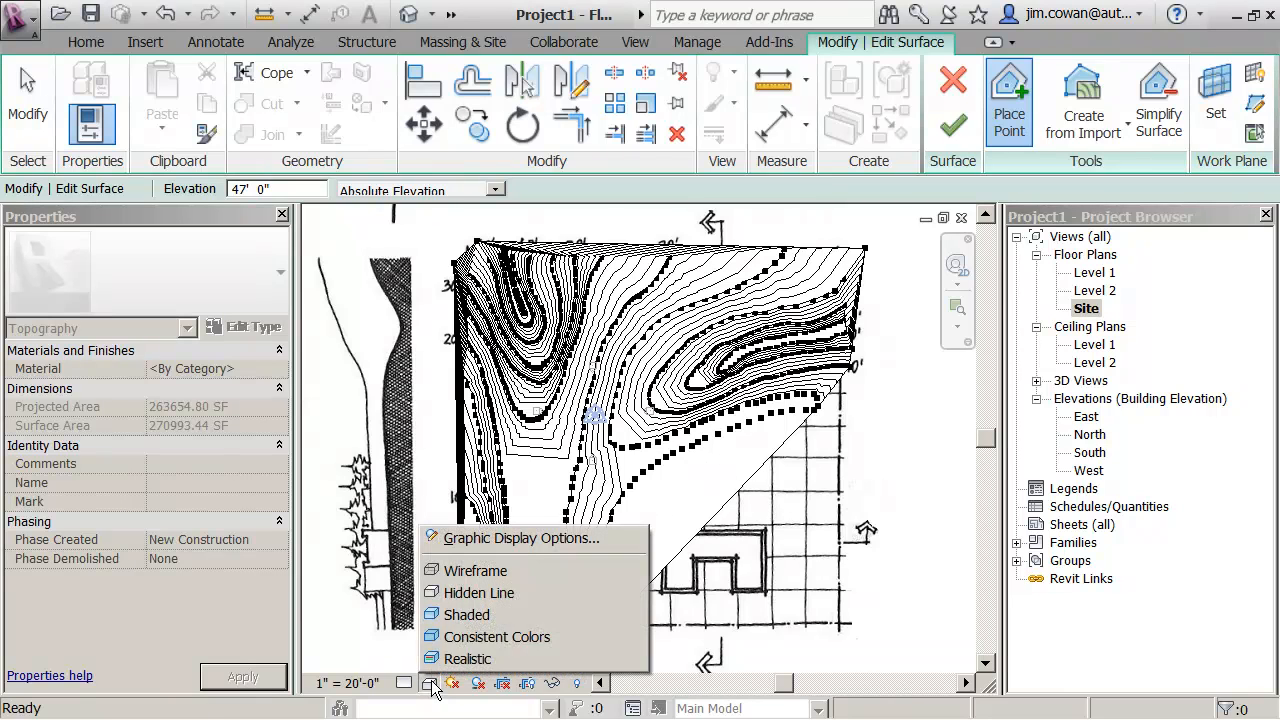
pyautogui.click(436, 572)
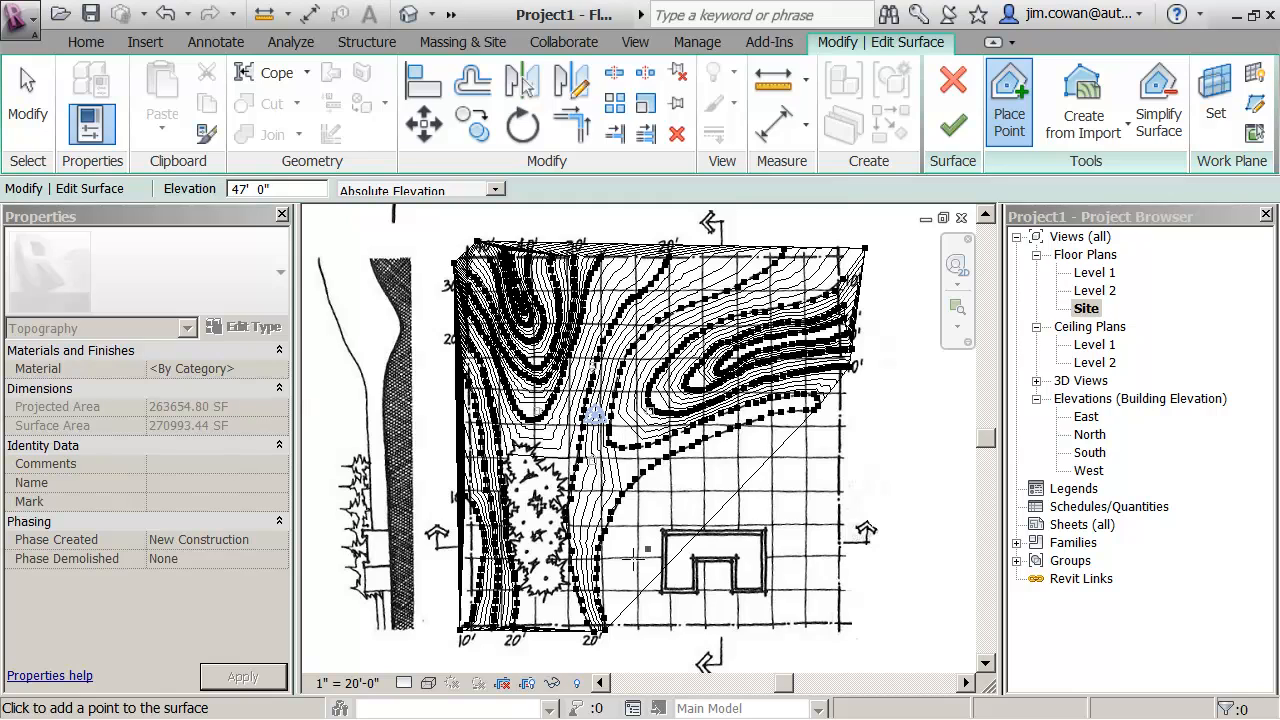
# - Set the elevation to 20' 6" and place five points in an arc outside the site's southeast corner, beyond the building
pyautogui.doubleClick(241, 188)
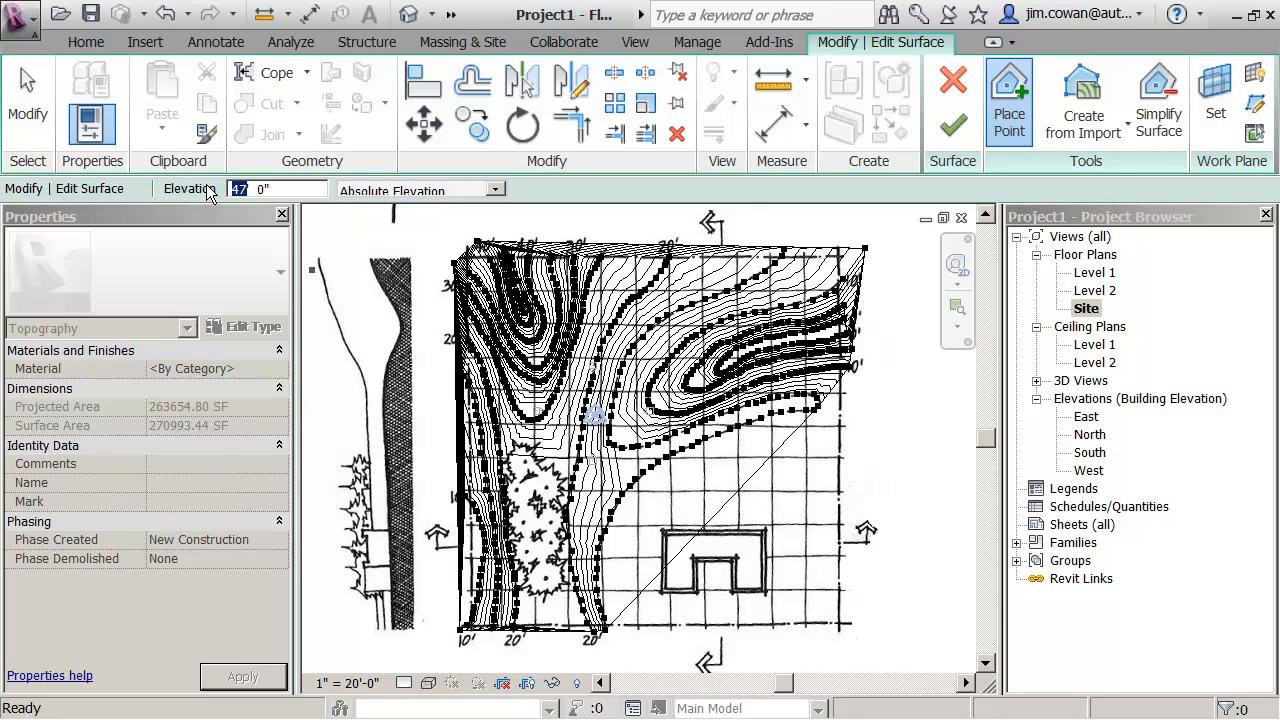
pyautogui.write('20')
pyautogui.click(252, 189)
pyautogui.write('6"')
pyautogui.click(680, 481)
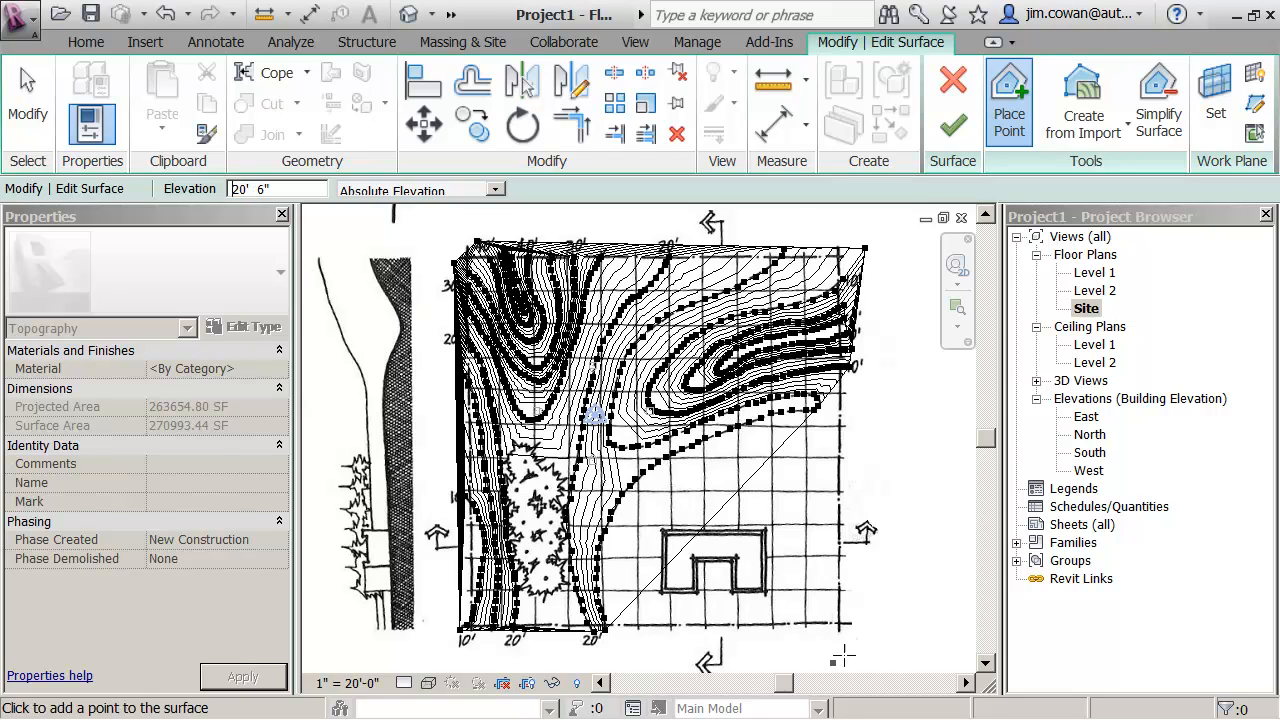
pyautogui.moveTo(855, 624); pyautogui.dragTo(777, 450, button='middle')
pyautogui.scroll(-1, 770, 470)
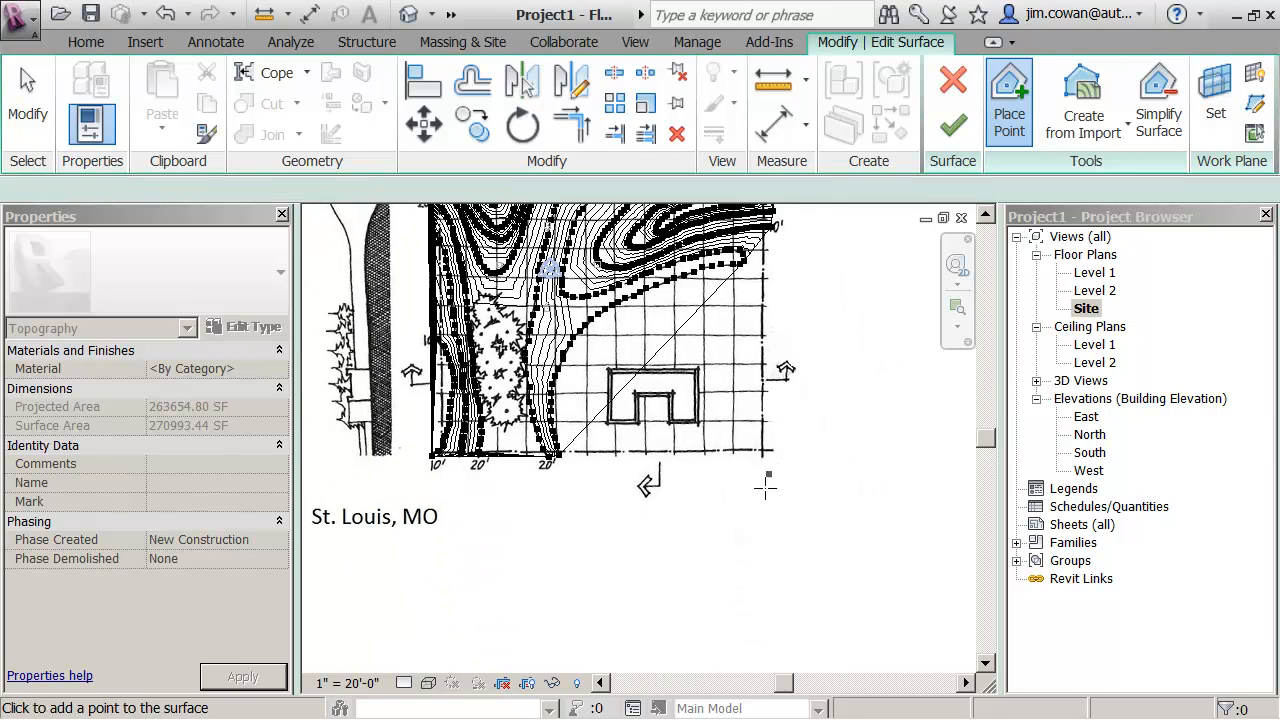
pyautogui.click(718, 525)
pyautogui.click(766, 492)
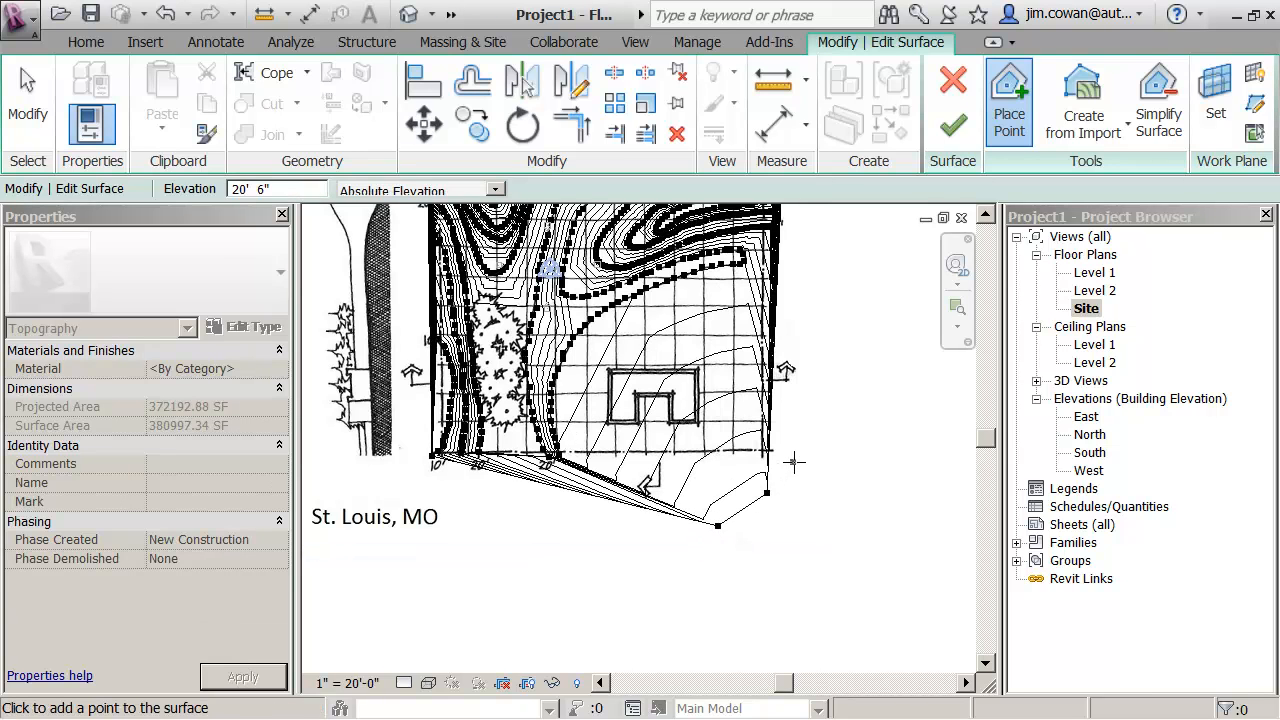
pyautogui.click(792, 461)
pyautogui.click(831, 407)
pyautogui.click(842, 371)
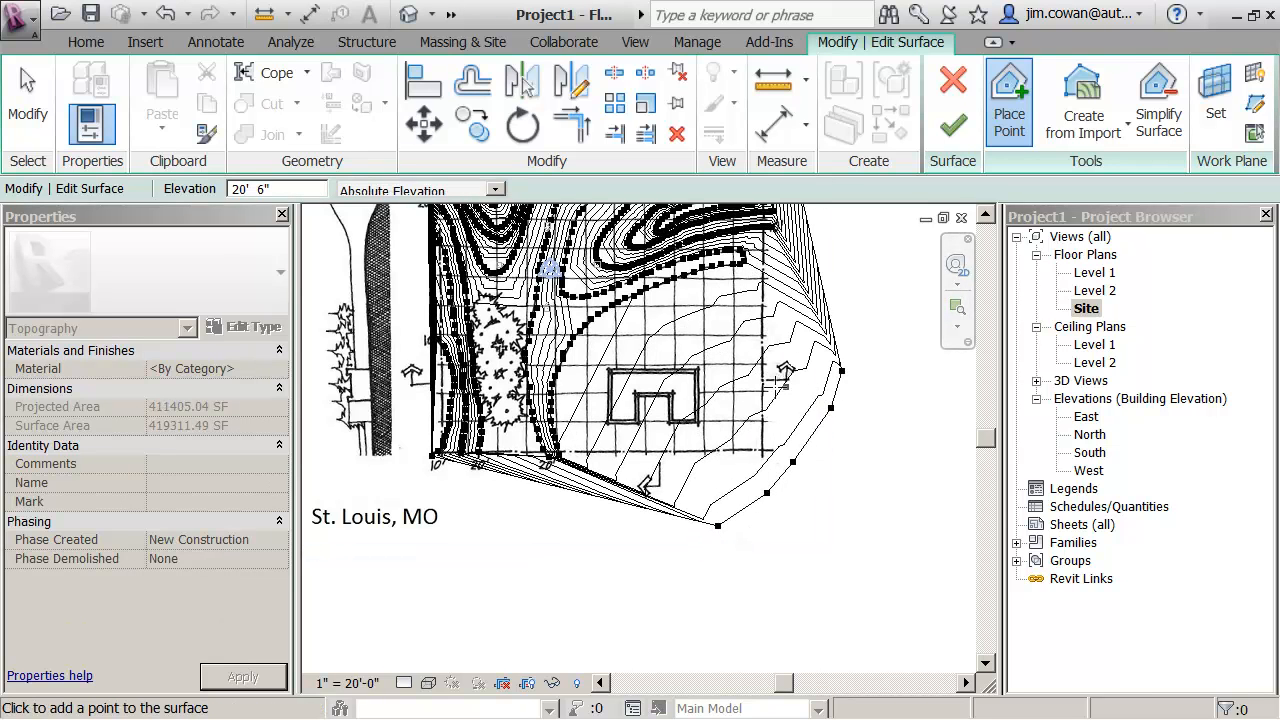
pyautogui.scroll(-2, 743, 378)
pyautogui.press('Escape')
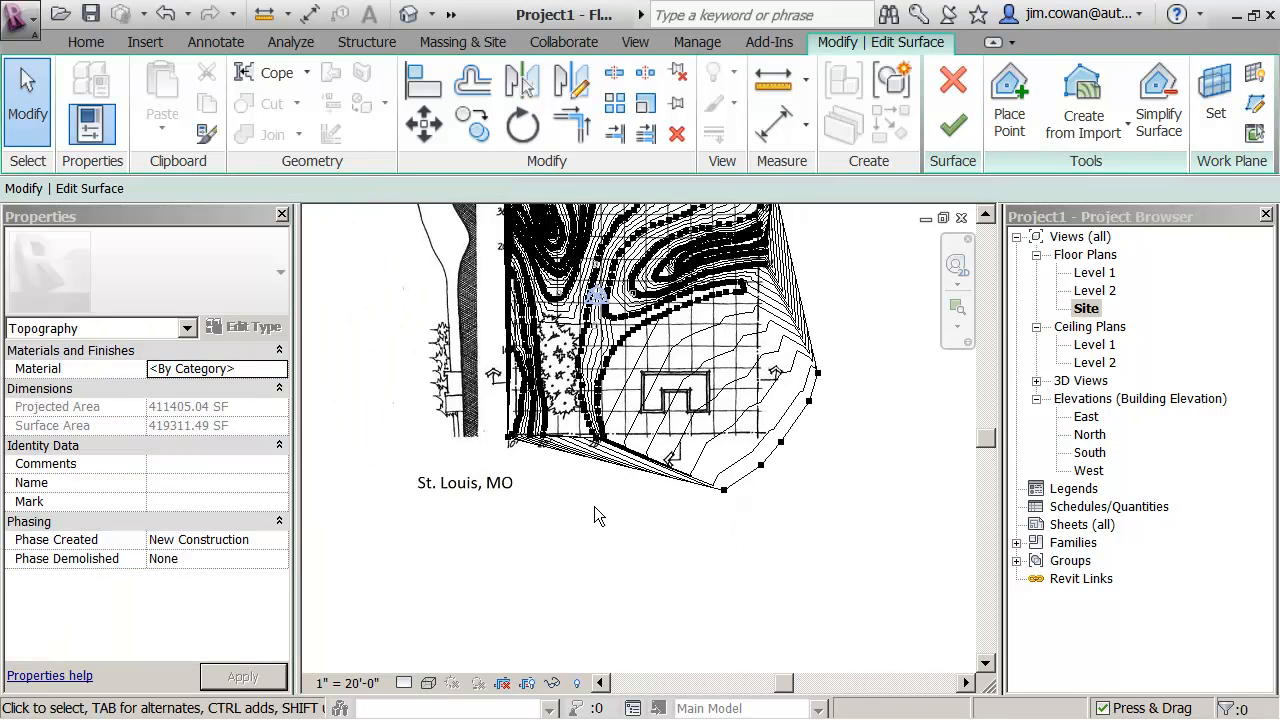
pyautogui.scroll(-1, 632, 516)
pyautogui.moveTo(632, 516); pyautogui.dragTo(623, 600, button='middle')
pyautogui.scroll(1, 640, 556)
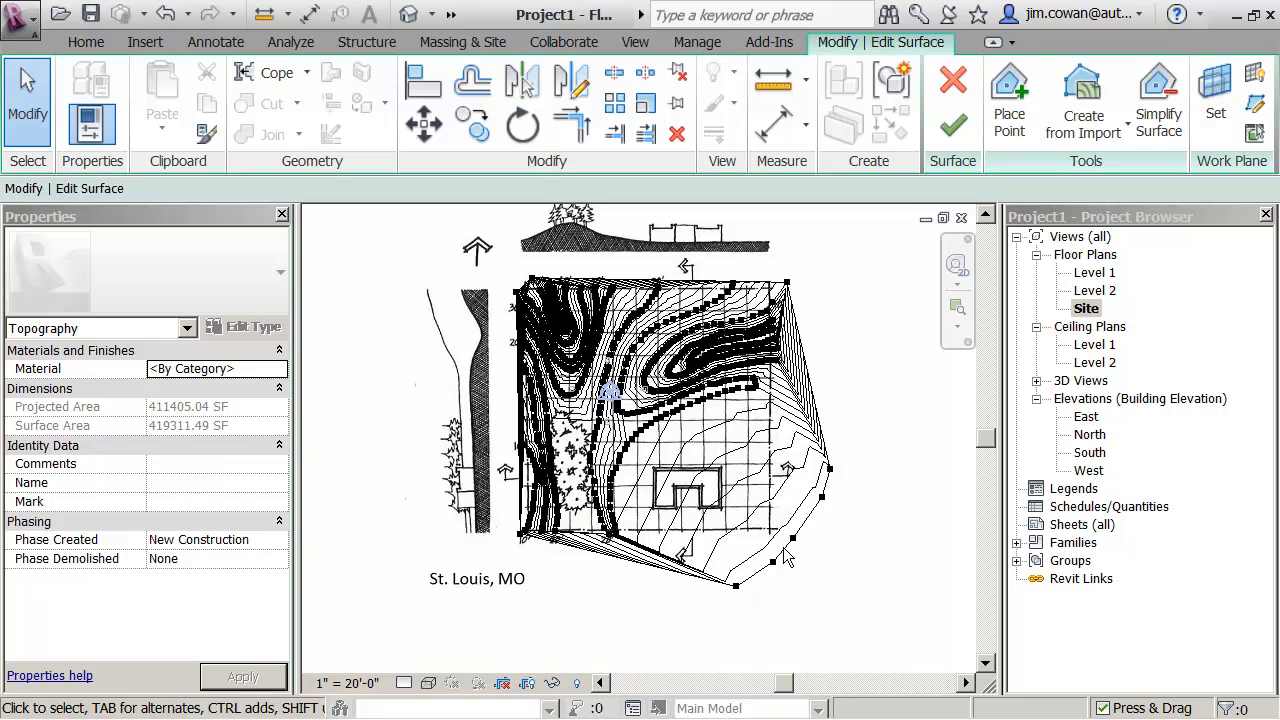
# - Finish editing the toposurface and display the Site plan in the Hidden Line visual style
pyautogui.moveTo(889, 422); pyautogui.dragTo(924, 462, button='middle')
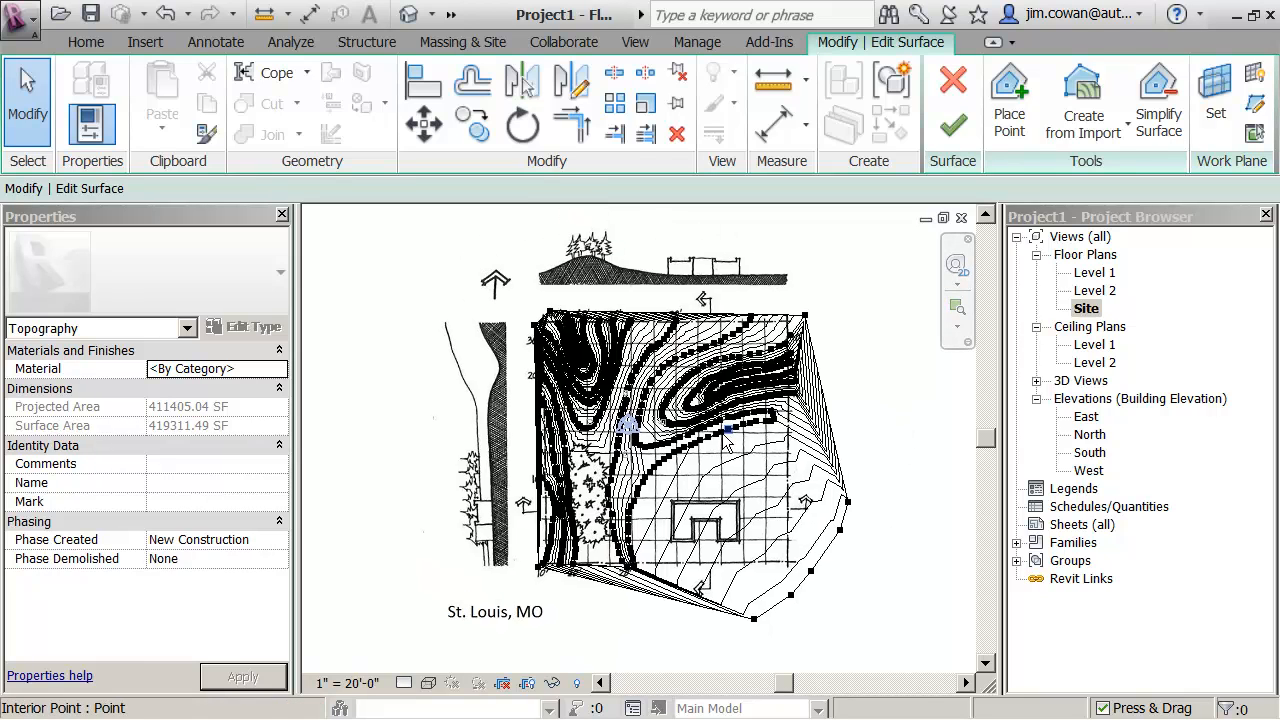
pyautogui.click(950, 130)
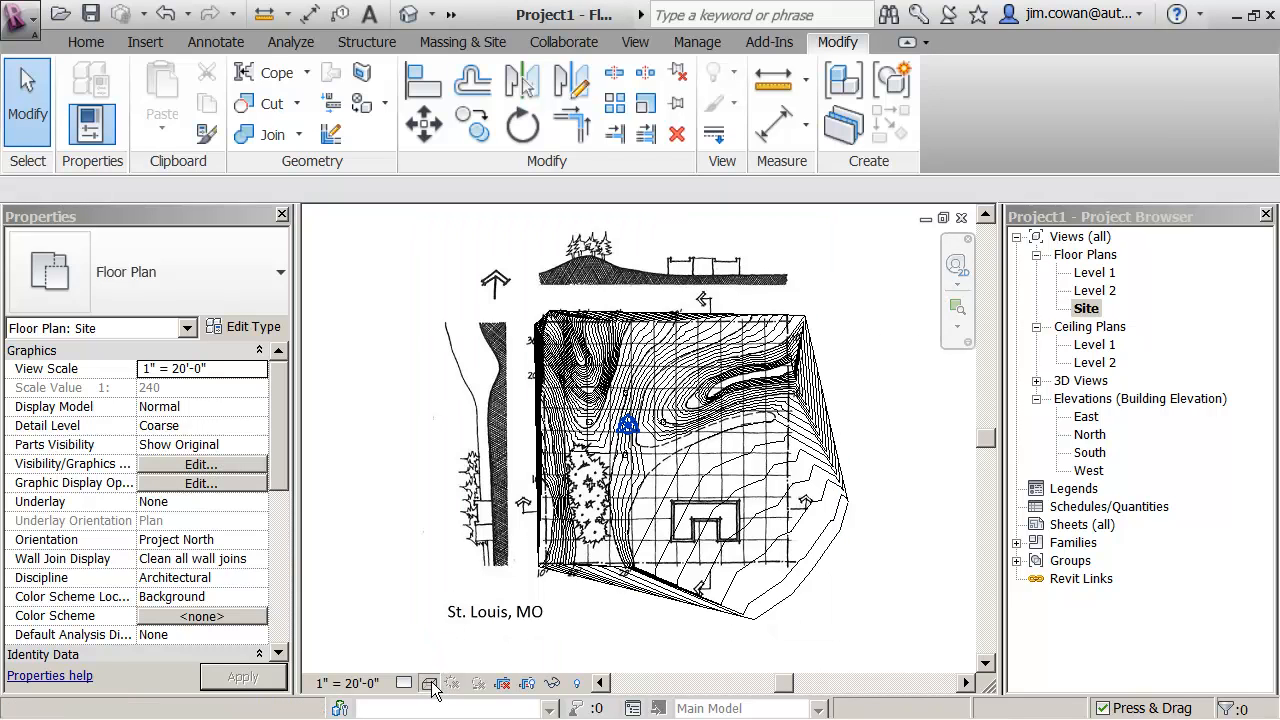
pyautogui.click(430, 683)
pyautogui.click(444, 594)
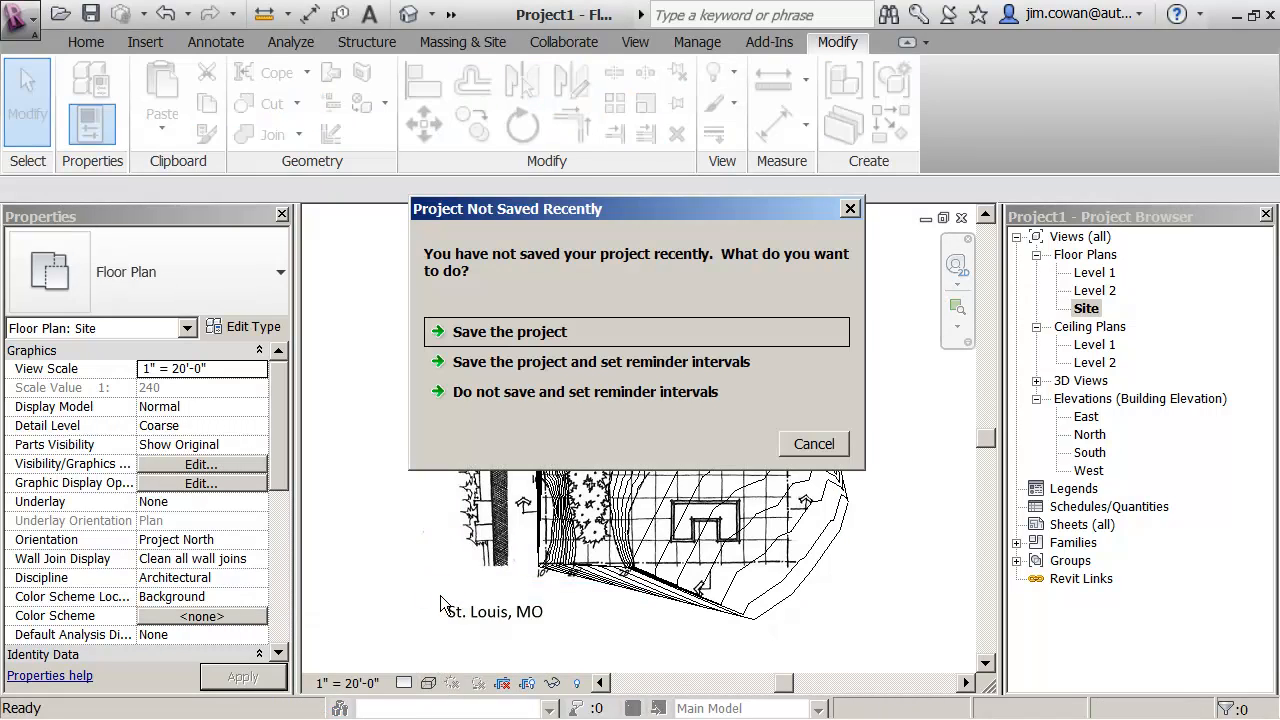
# - Save the project as Project1 in the Class folder
pyautogui.click(511, 334)
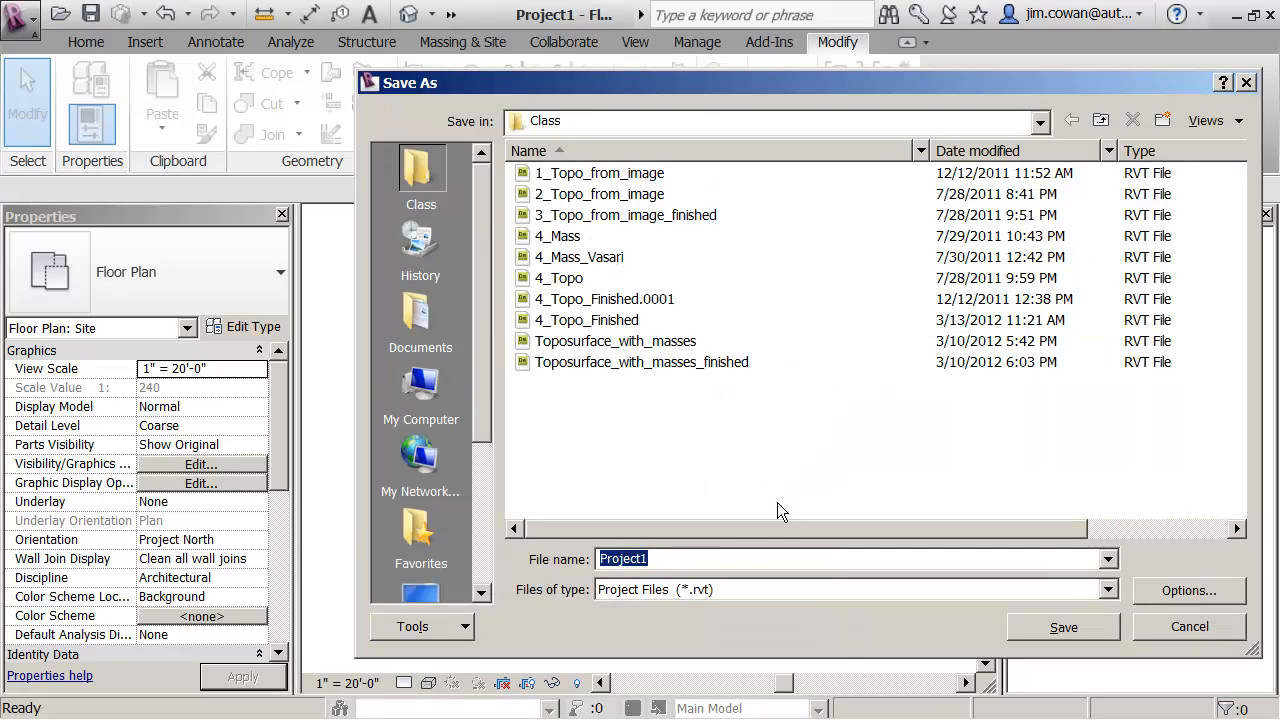
pyautogui.click(1082, 624)
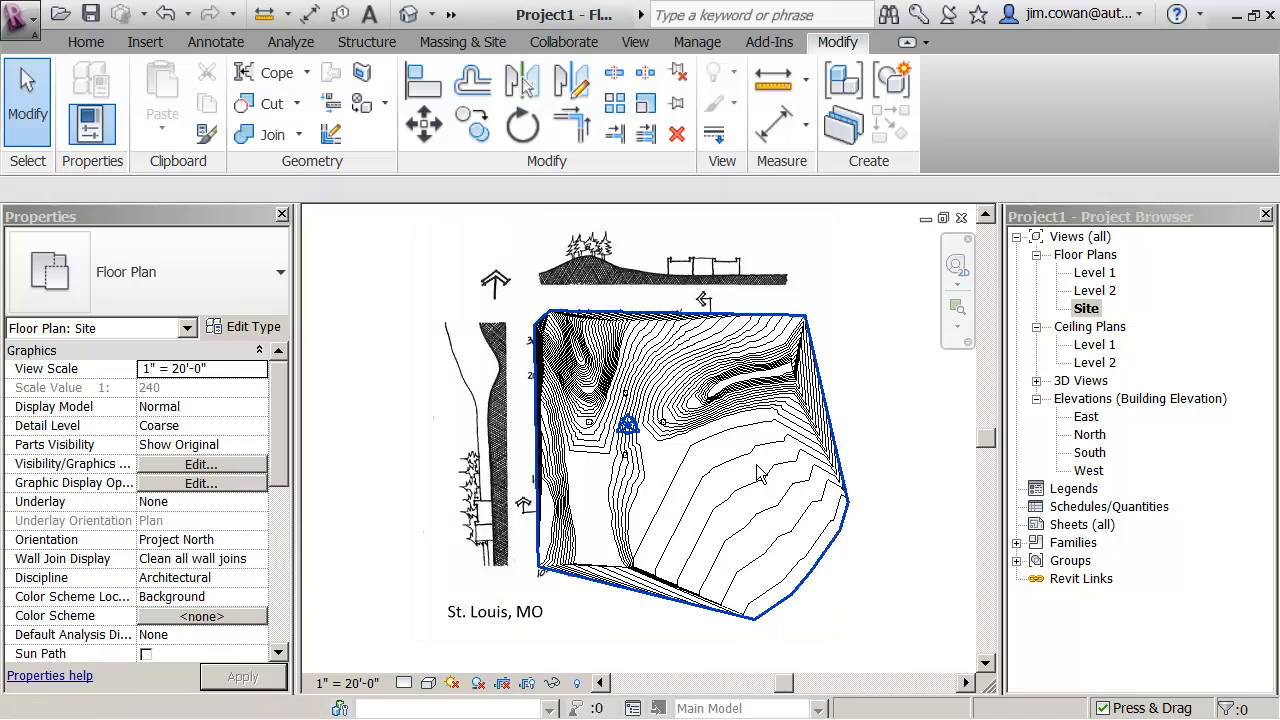
# - Open the default 3D view and bring the toposurface's western side into view
pyautogui.click(411, 15)
pyautogui.scroll(-3, 685, 357)
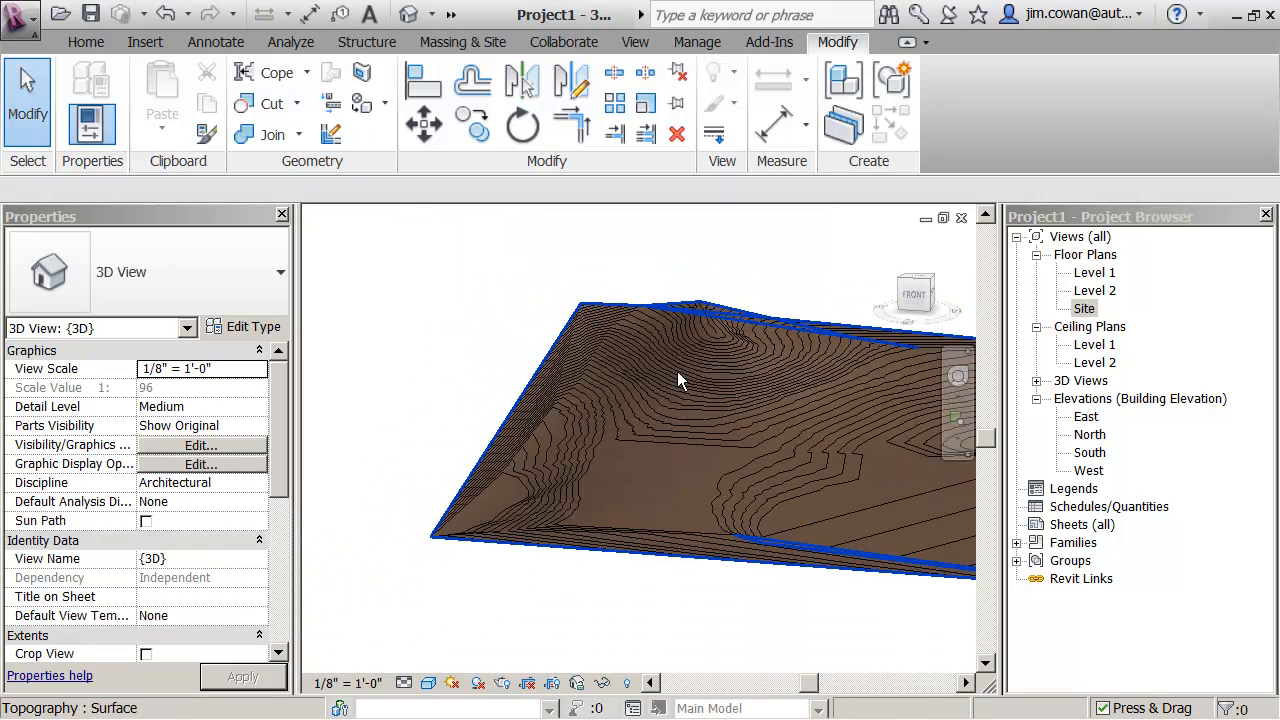
pyautogui.moveTo(766, 430); pyautogui.dragTo(643, 423, button='middle')
pyautogui.scroll(-2, 656, 439)
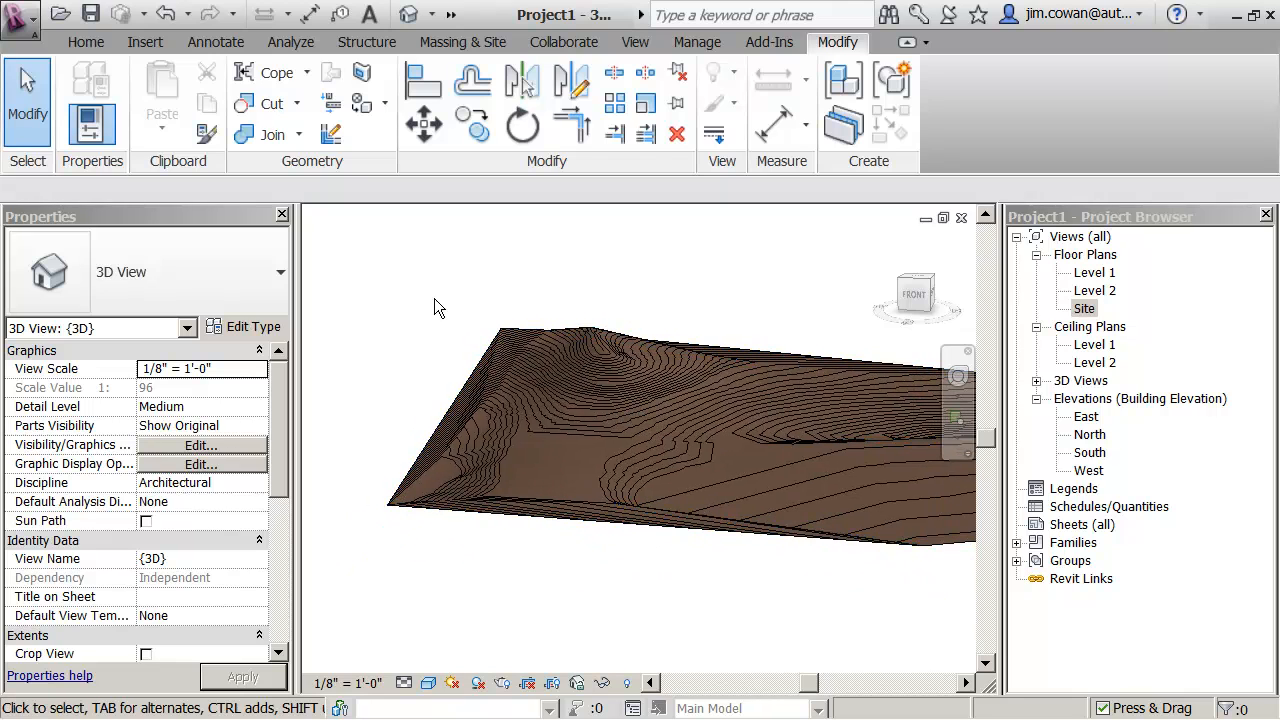
# - Review the Topography category's line and material settings in Object Styles and close the dialog without changes
pyautogui.click(686, 48)
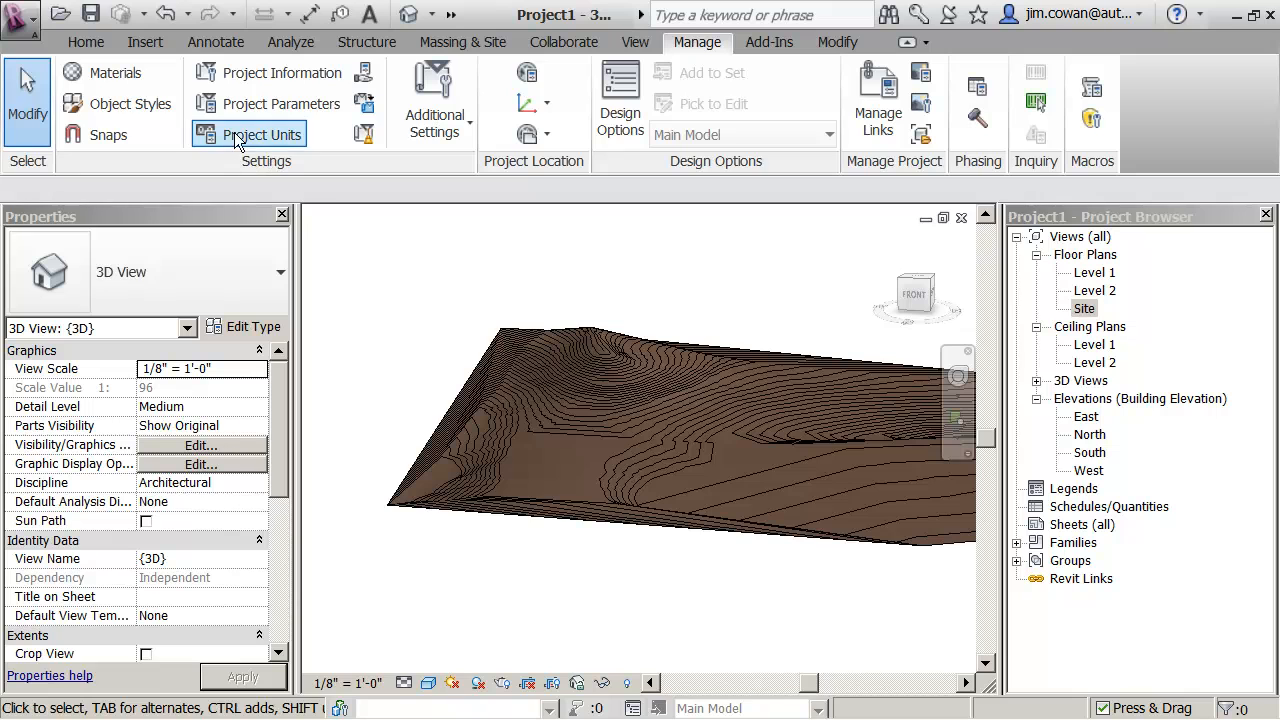
pyautogui.click(131, 104)
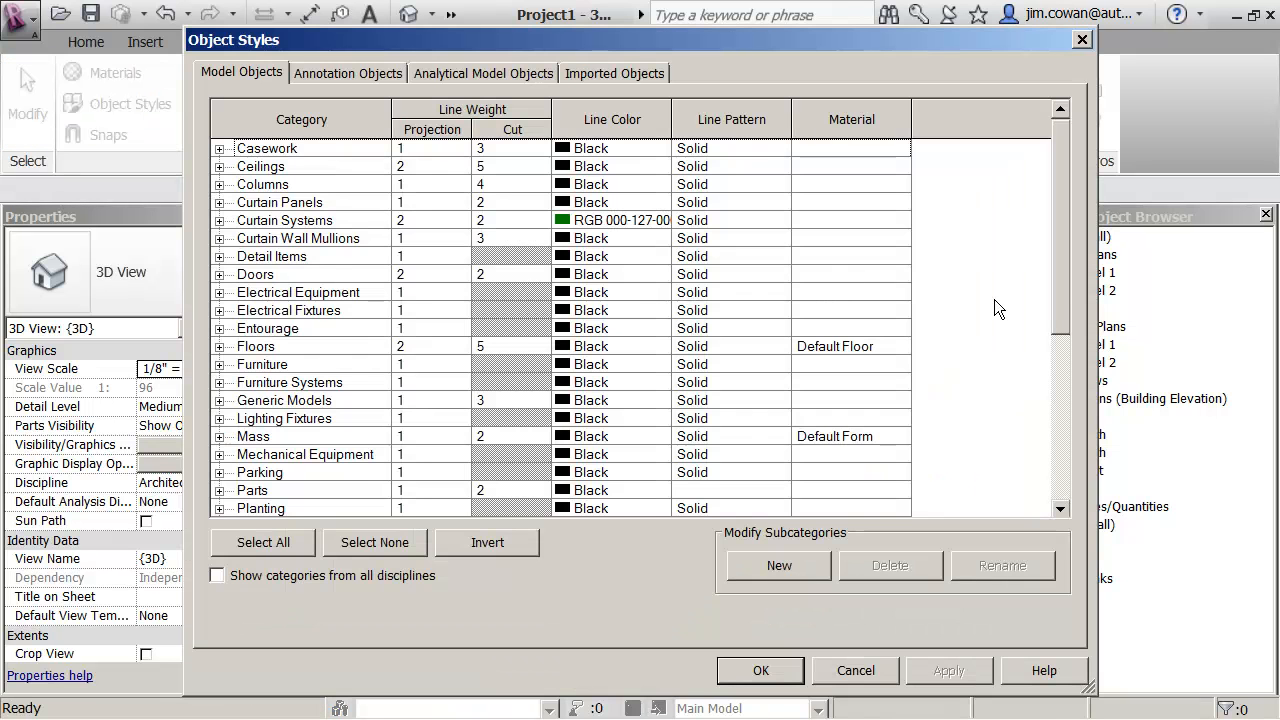
pyautogui.moveTo(1064, 297); pyautogui.dragTo(1060, 520)
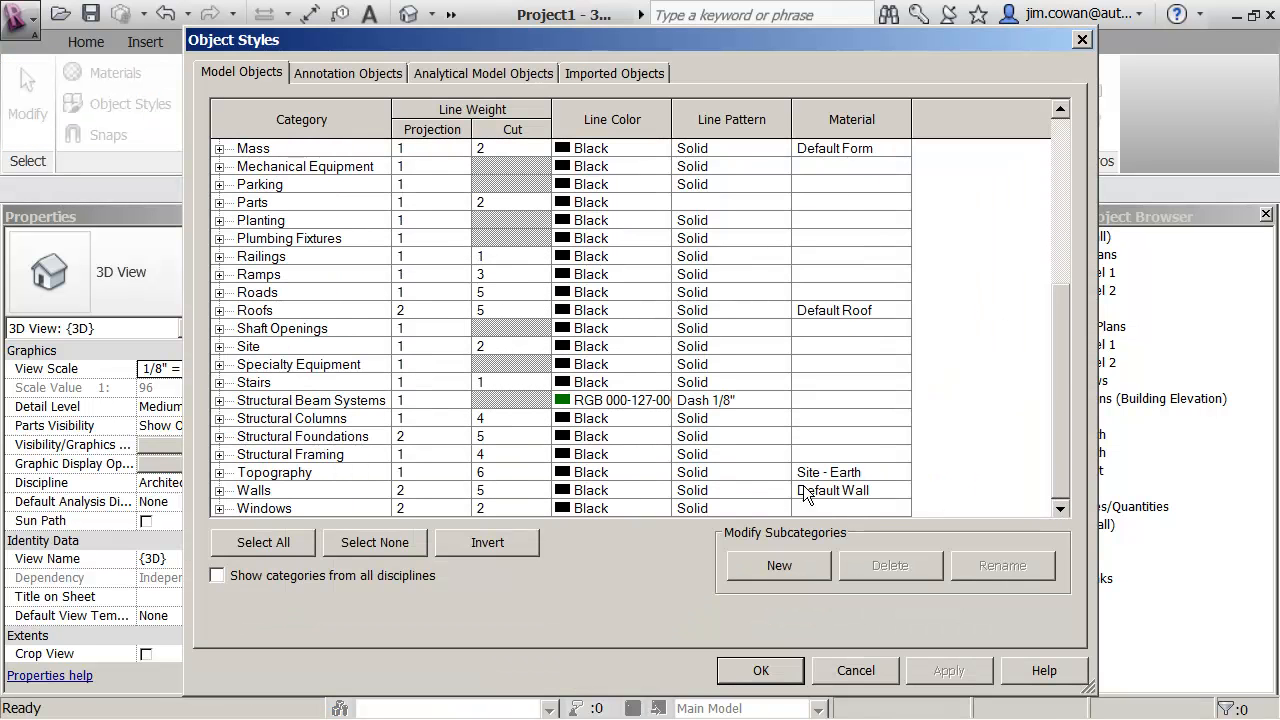
pyautogui.click(1082, 40)
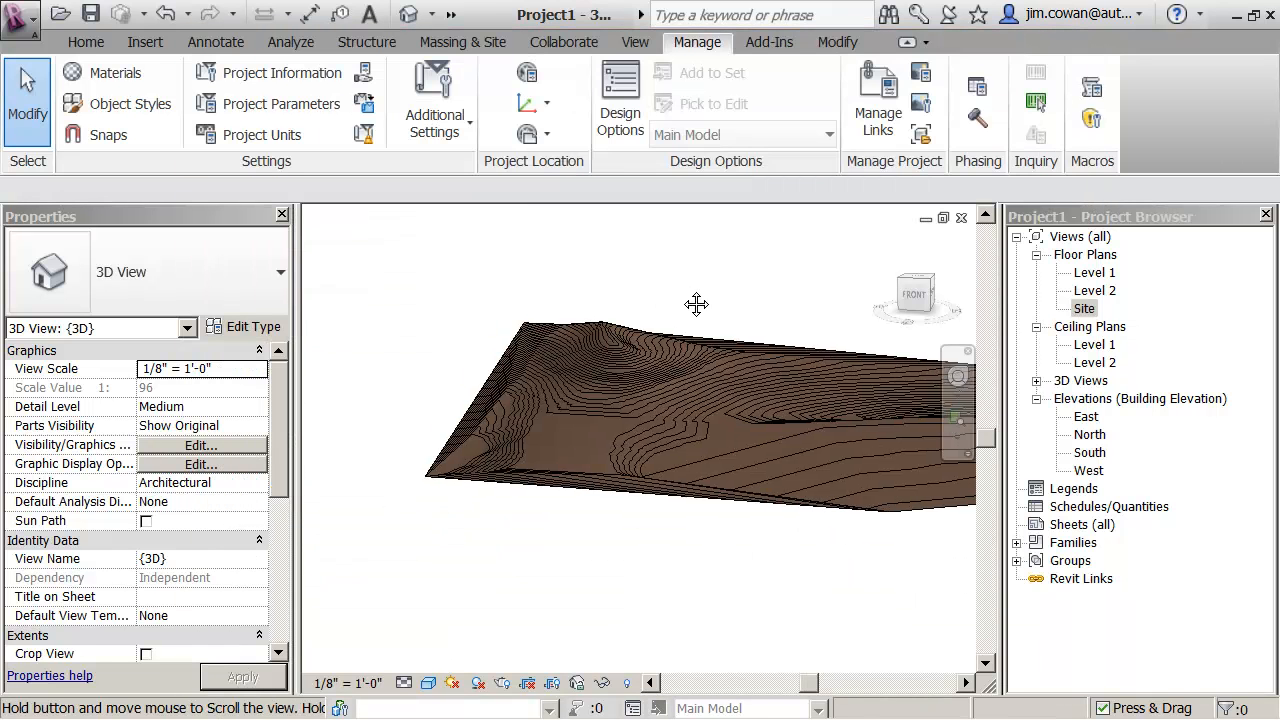
# - Examine the toposurface's hills and contours from a higher angle in the 3D view
pyautogui.moveTo(697, 304); pyautogui.dragTo(634, 347, button='middle')
pyautogui.keyDown('shift'); pyautogui.moveTo(724, 477); pyautogui.dragTo(528, 483, button='middle'); pyautogui.keyUp('shift')
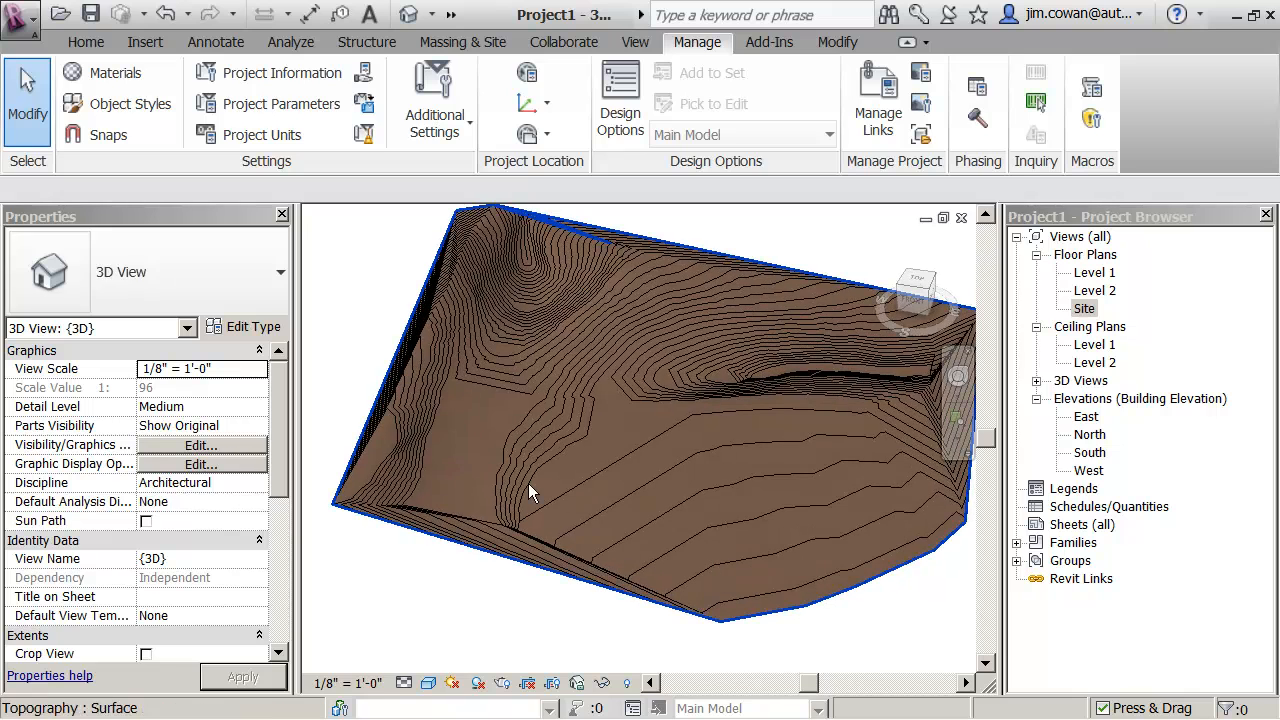
pyautogui.keyDown('shift'); pyautogui.moveTo(601, 311); pyautogui.dragTo(457, 365, button='middle'); pyautogui.keyUp('shift')
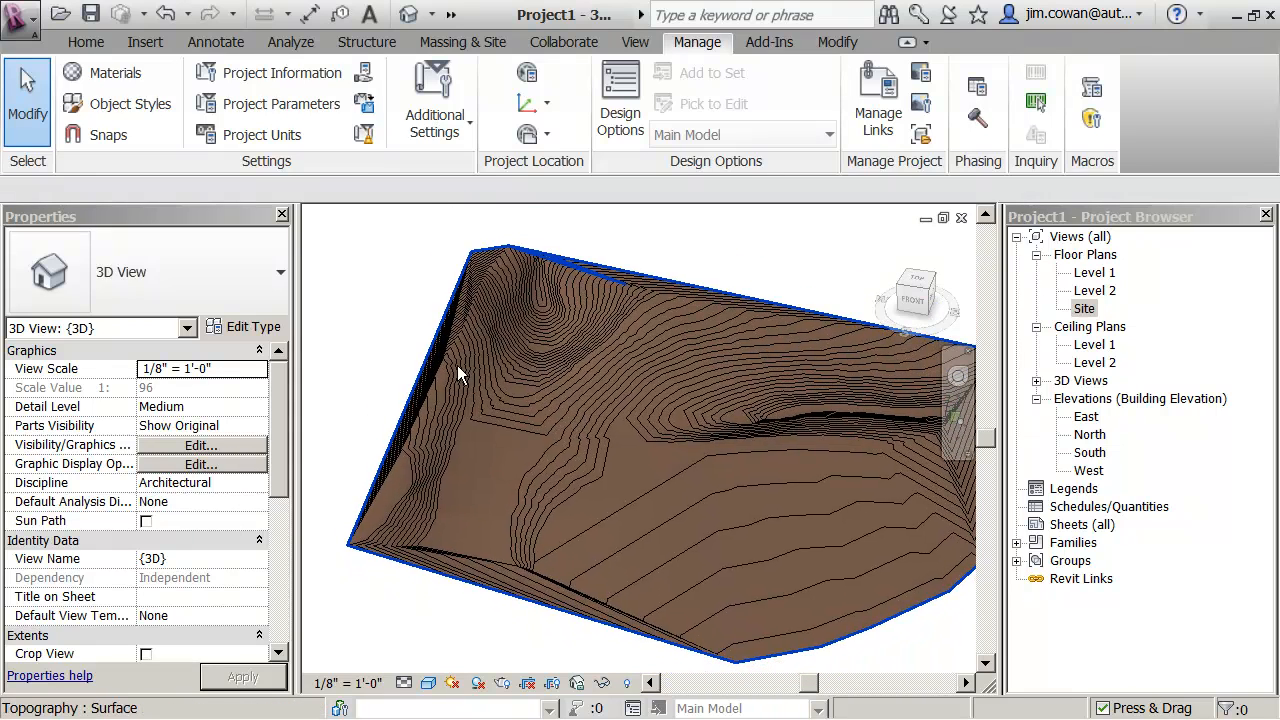